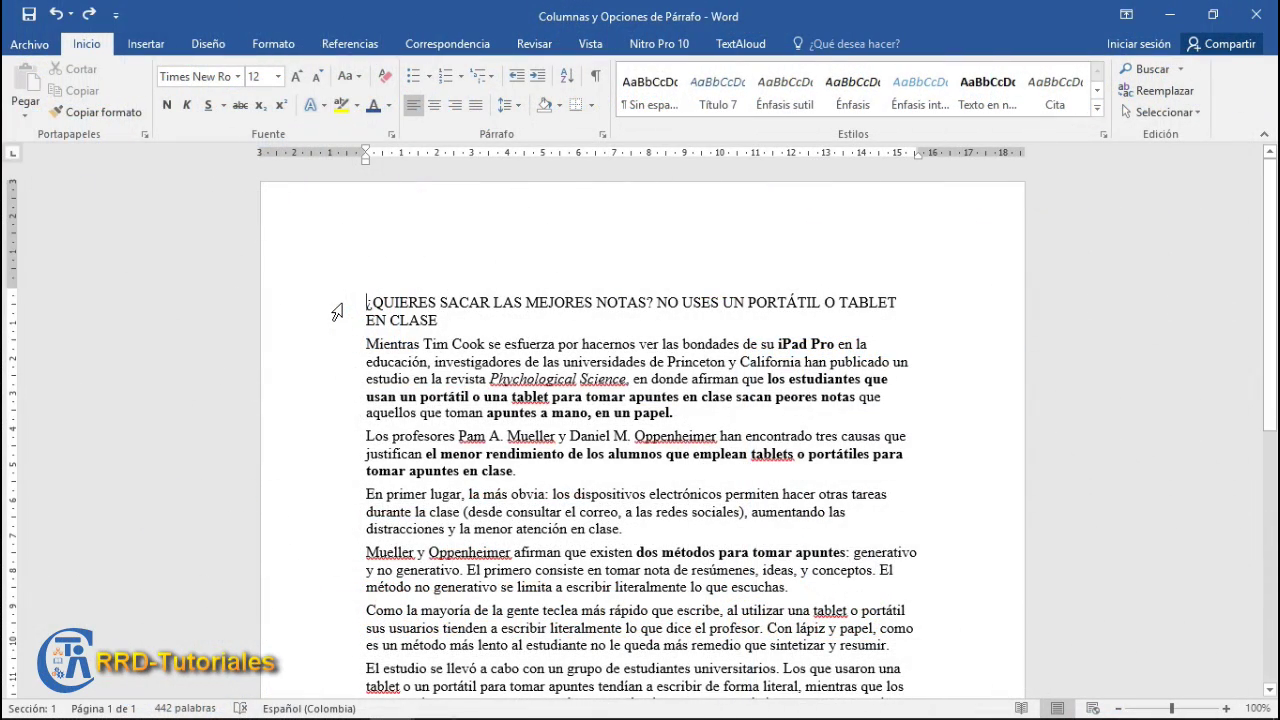
- Try left, centred and right alignment on the whole document's text and finish with it justified
key("ctrl+a")
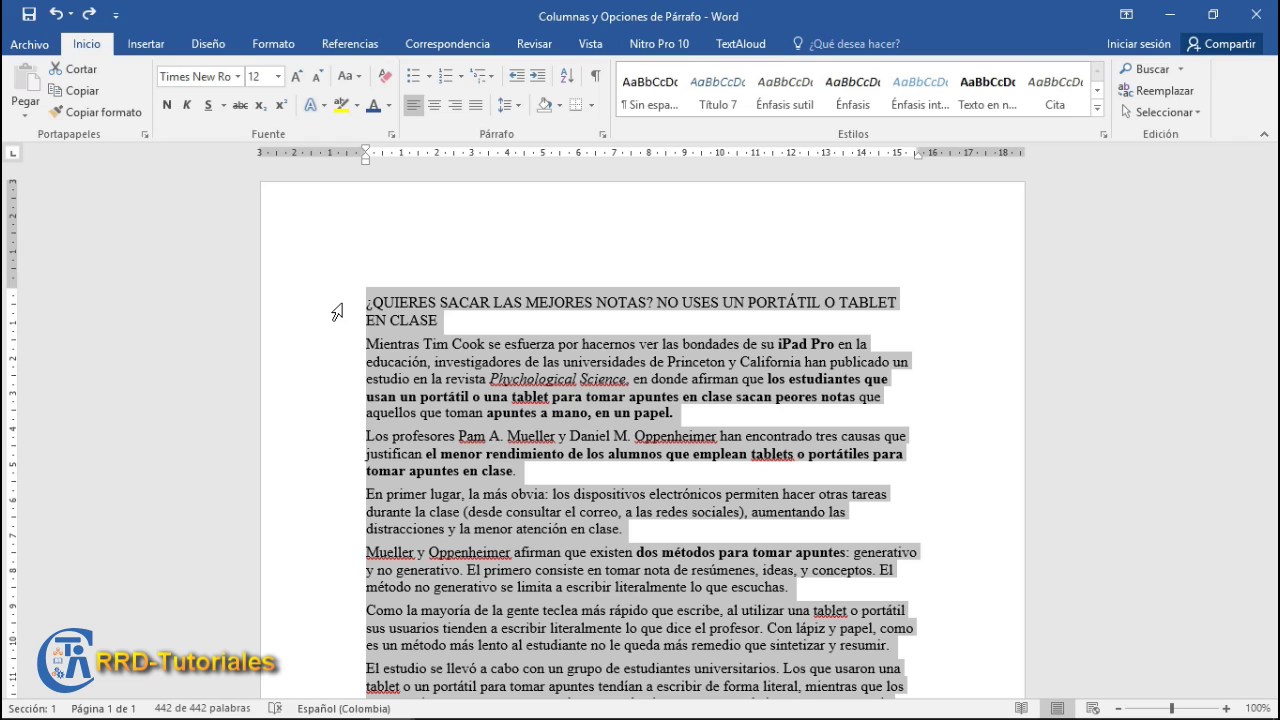
key("ctrl+j")
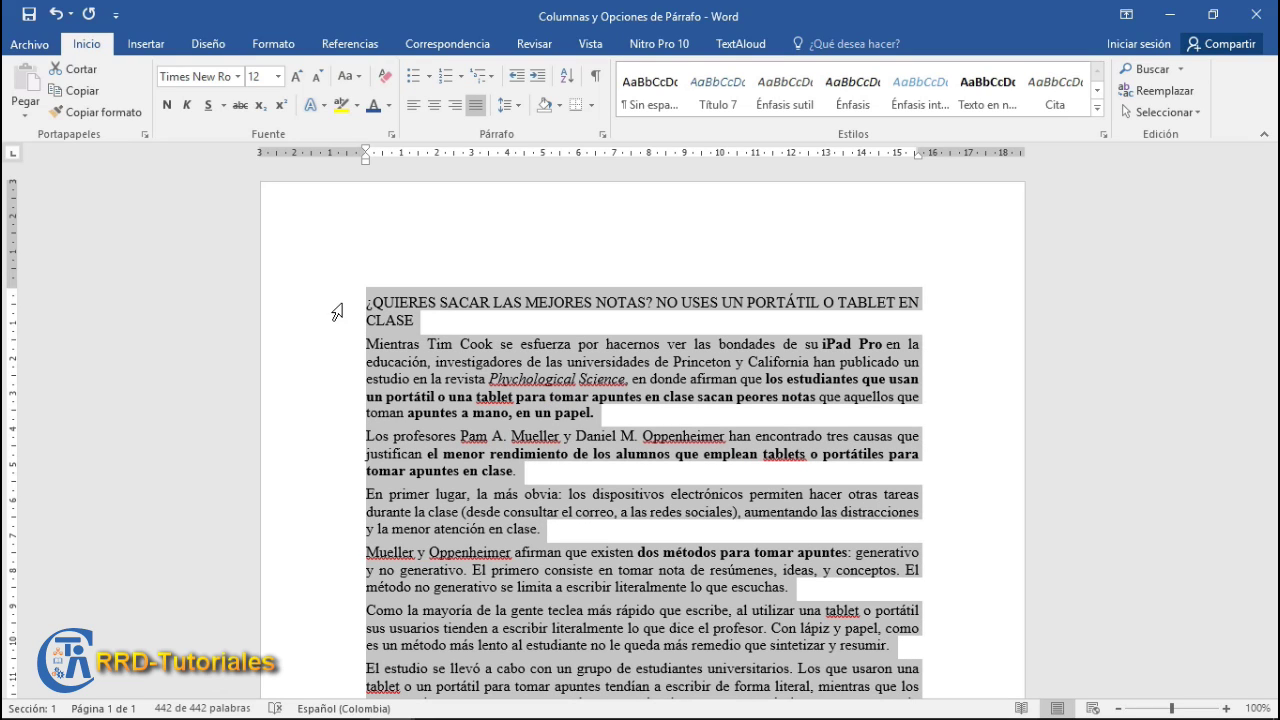
key("ctrl+q")
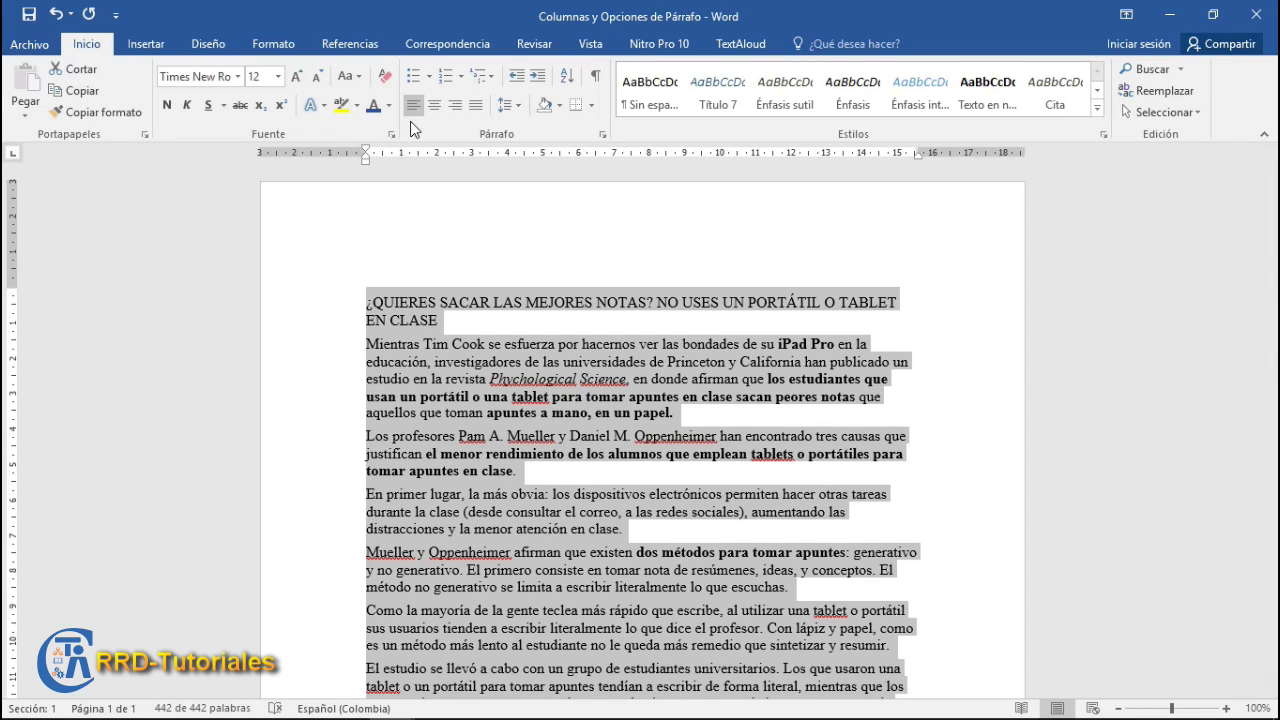
key("ctrl+t")
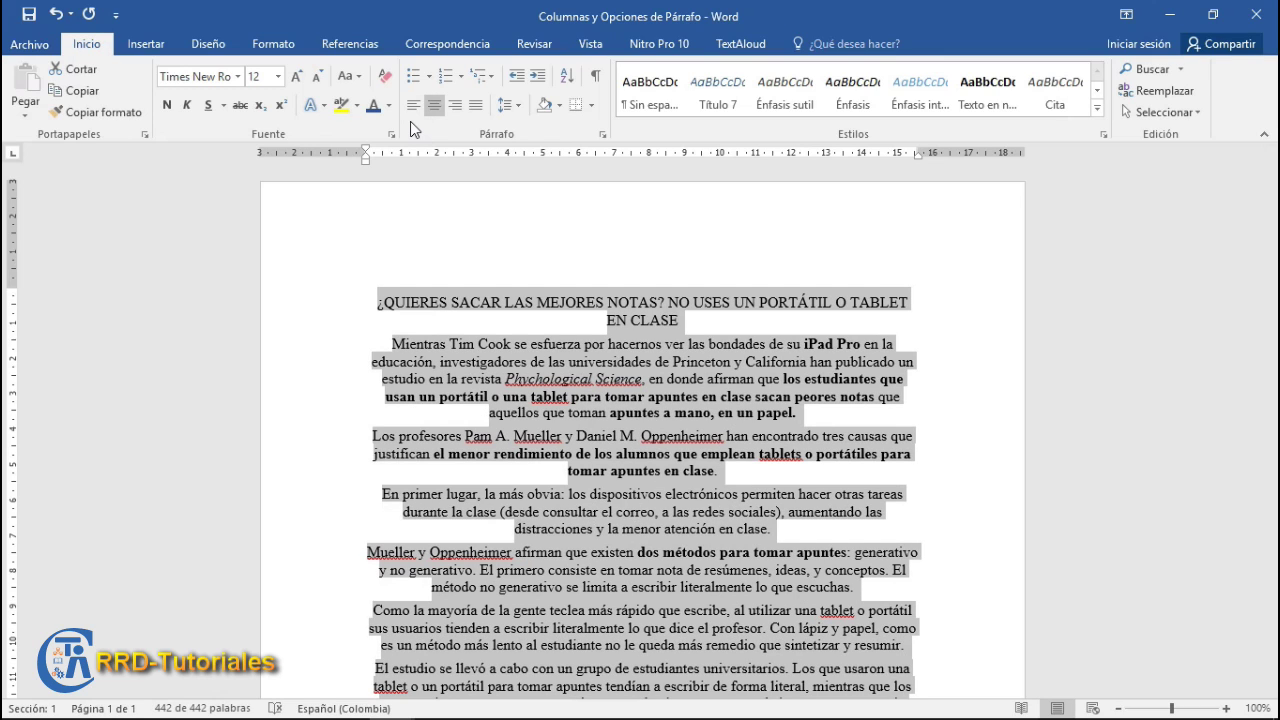
key("ctrl+d")
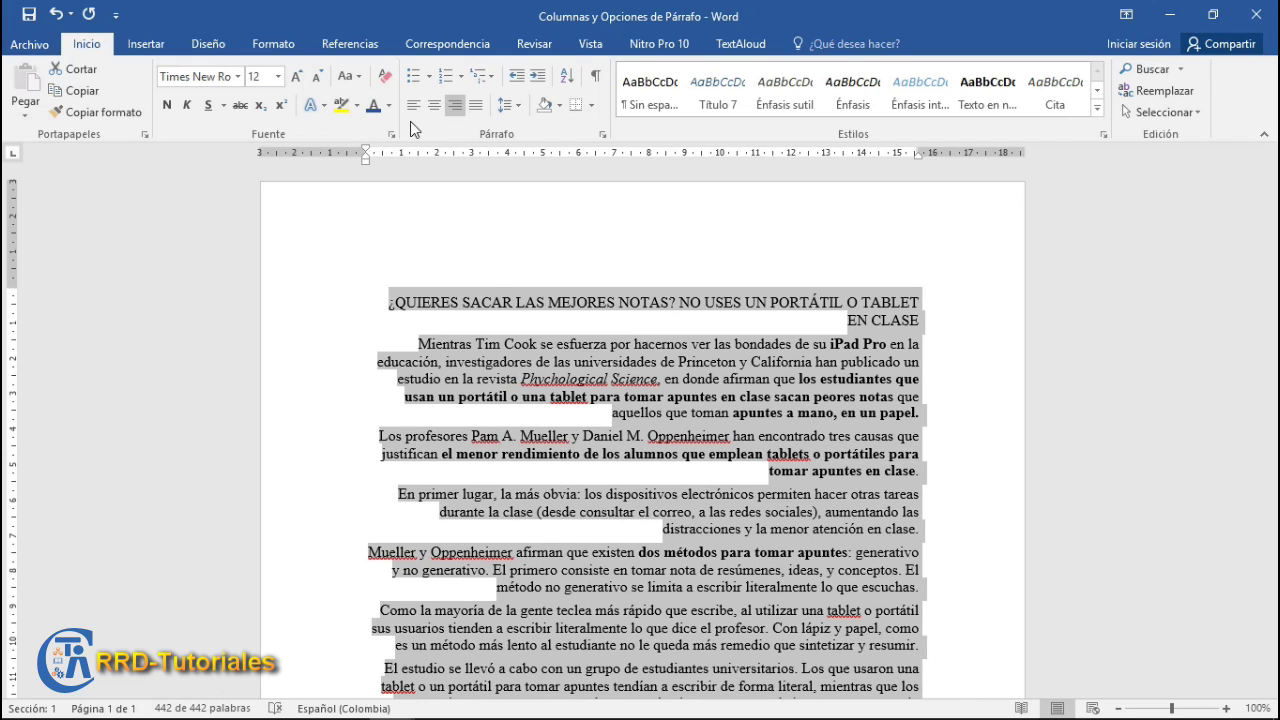
key("ctrl+j")
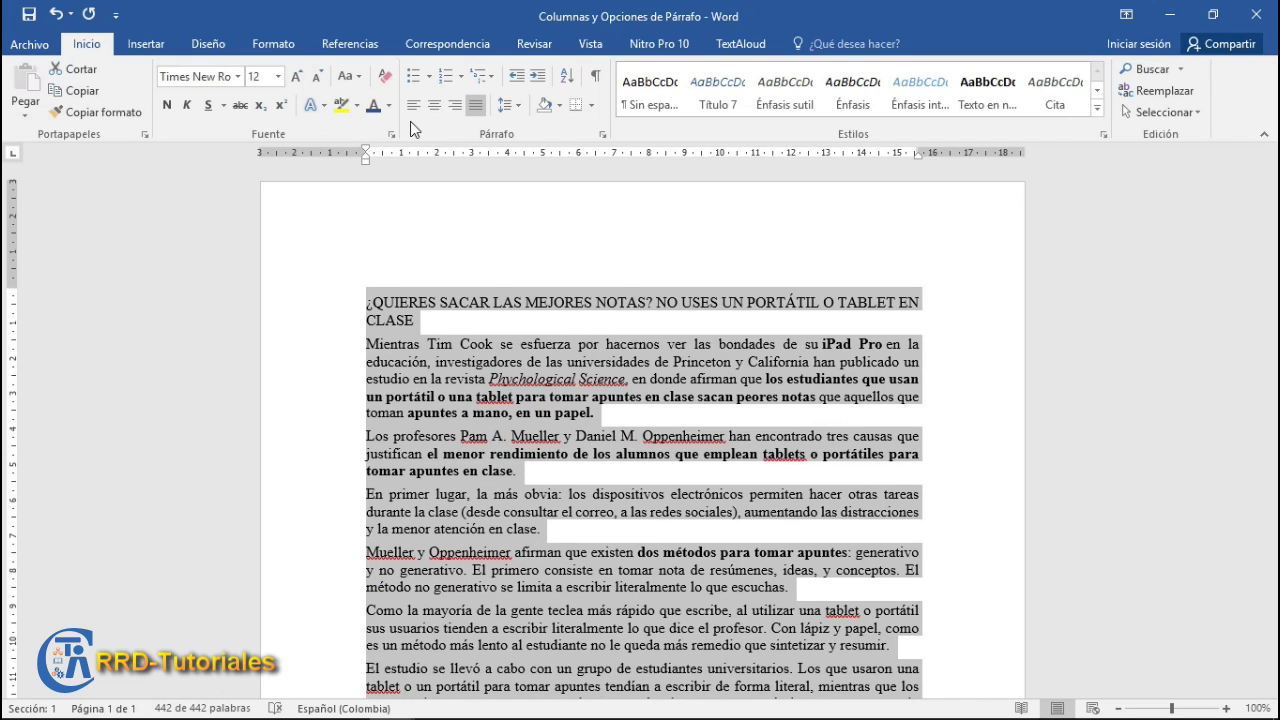
- Select all the body text below the title, through the end of the last paragraph
left_click(365, 355)
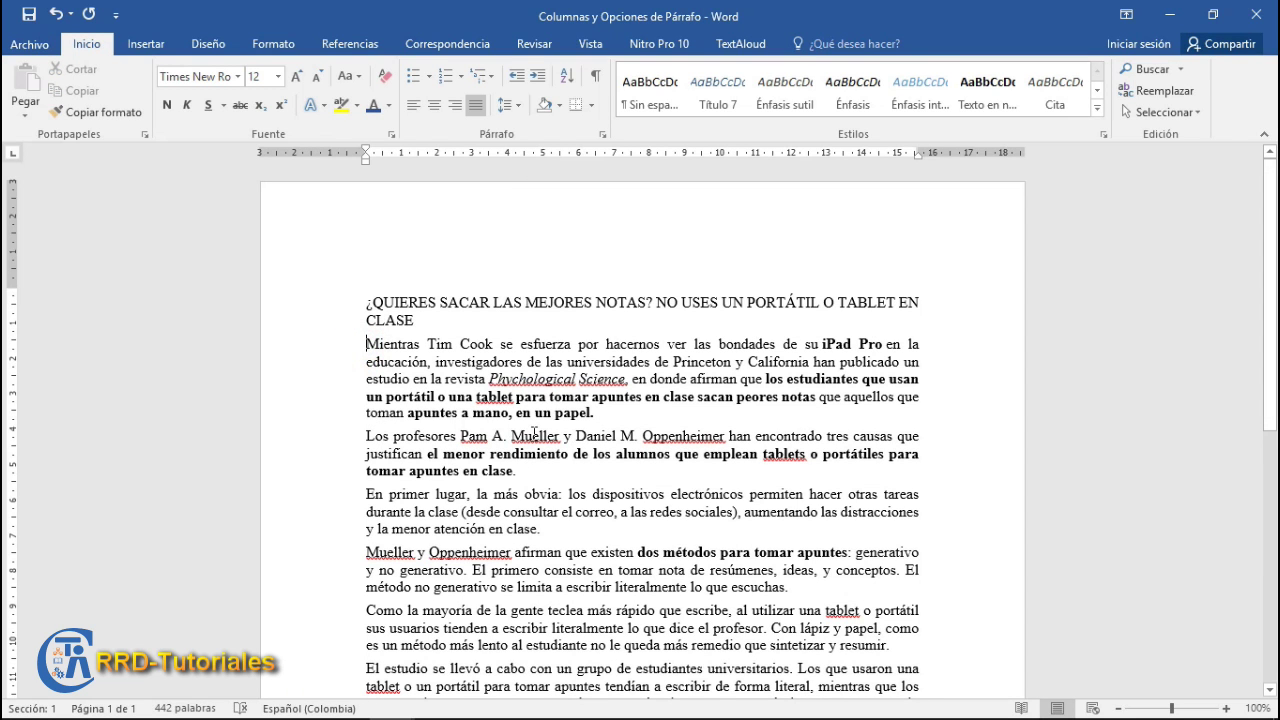
key("ctrl+shift+End")
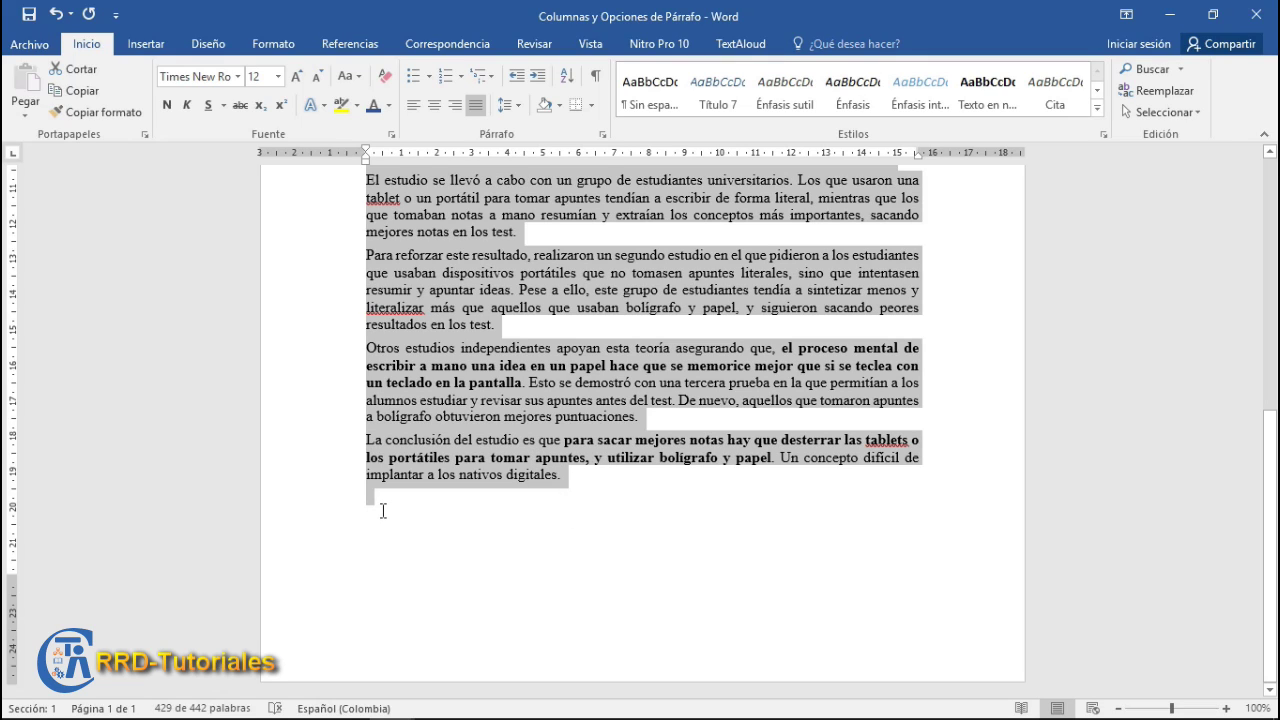
key("shift+Left")
key("shift+Left")
scroll(400, 513, "up", 5)
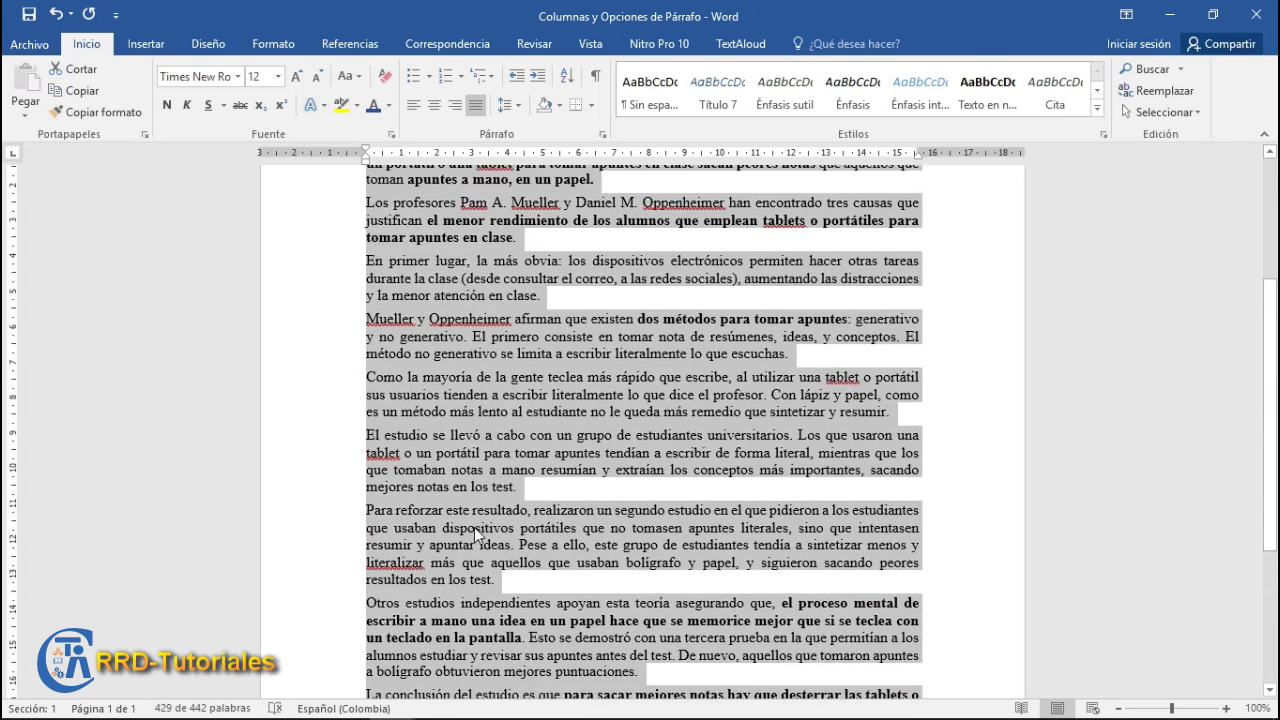
scroll(474, 527, "up", 4)
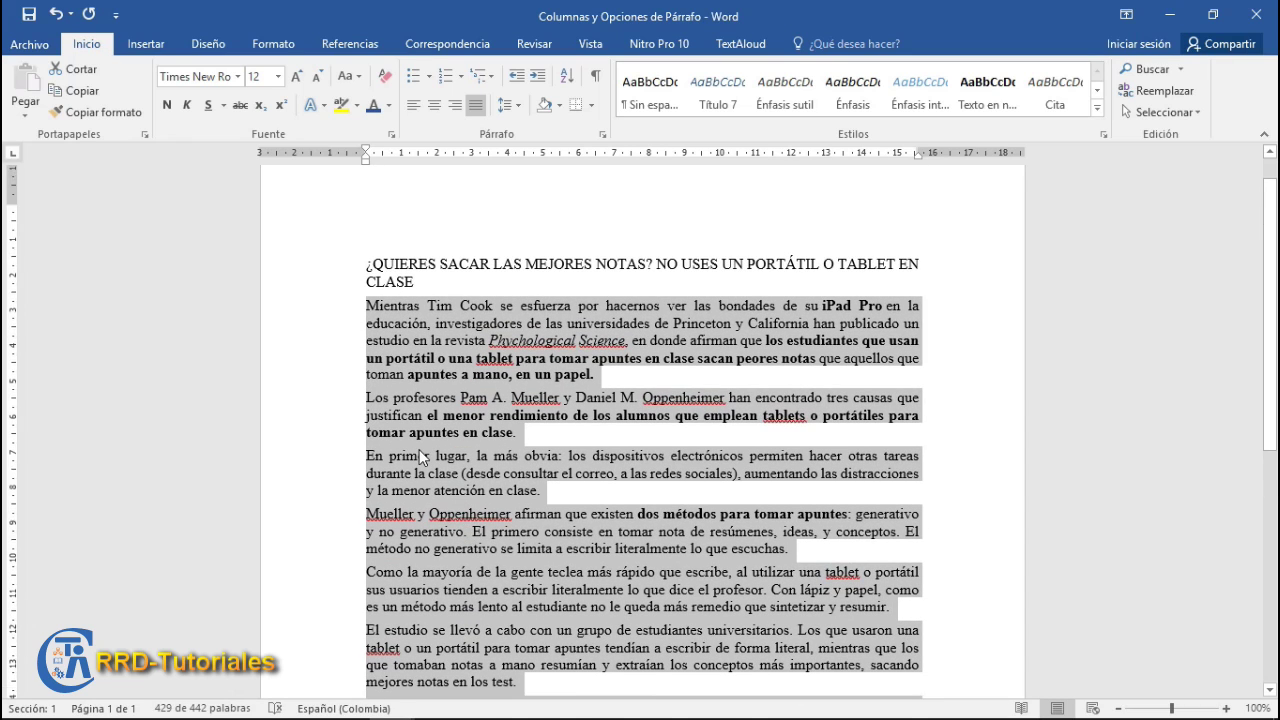
scroll(419, 456, "down", 1)
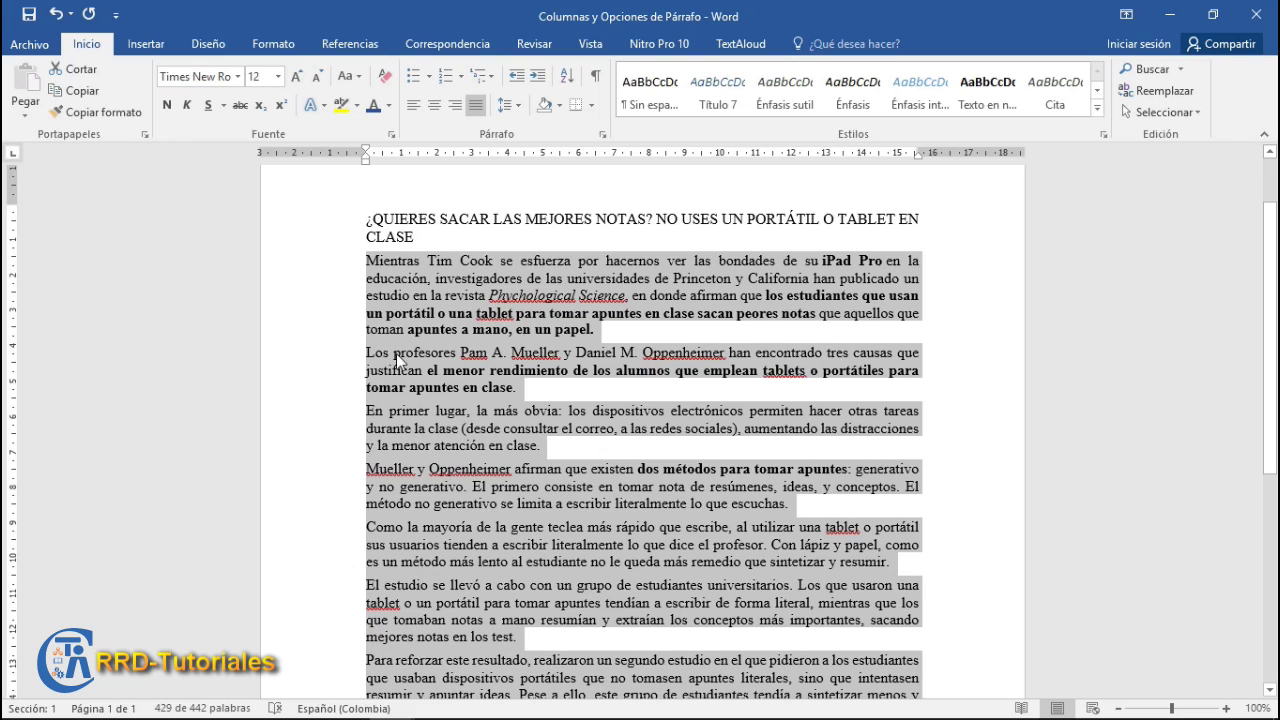
- Open the detailed column settings for the selected body text
left_click(273, 44)
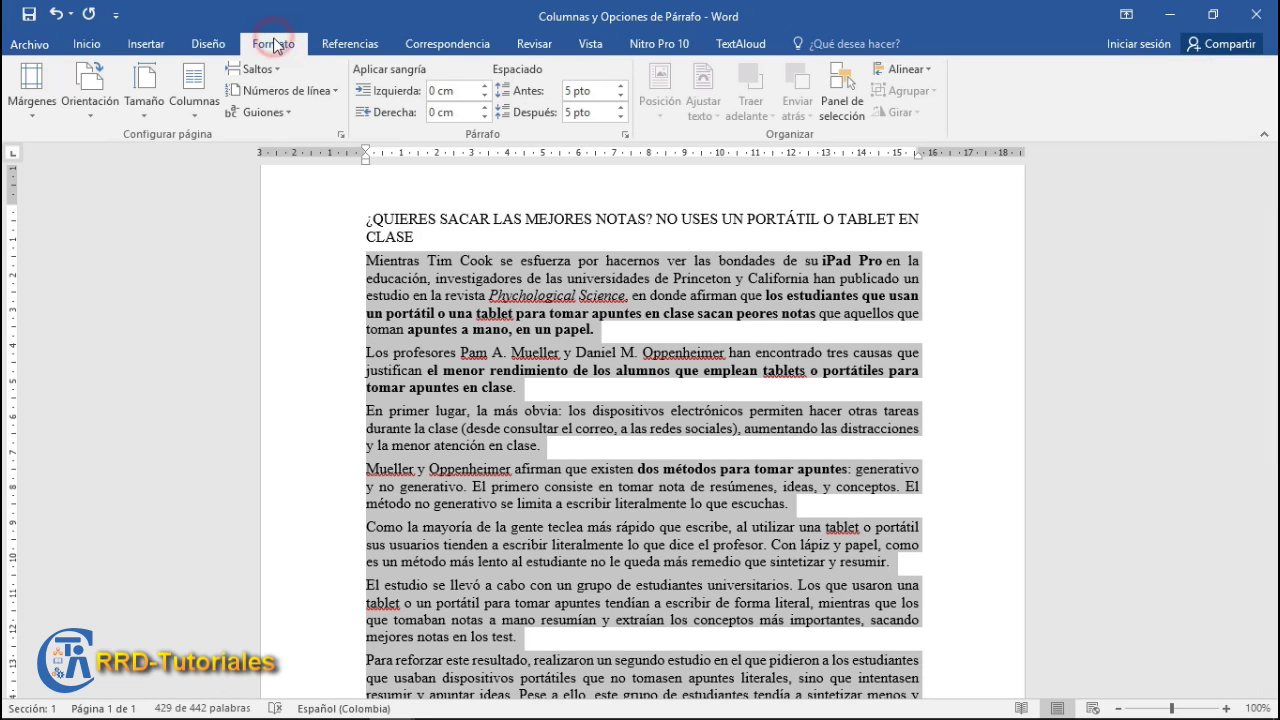
left_click(204, 113)
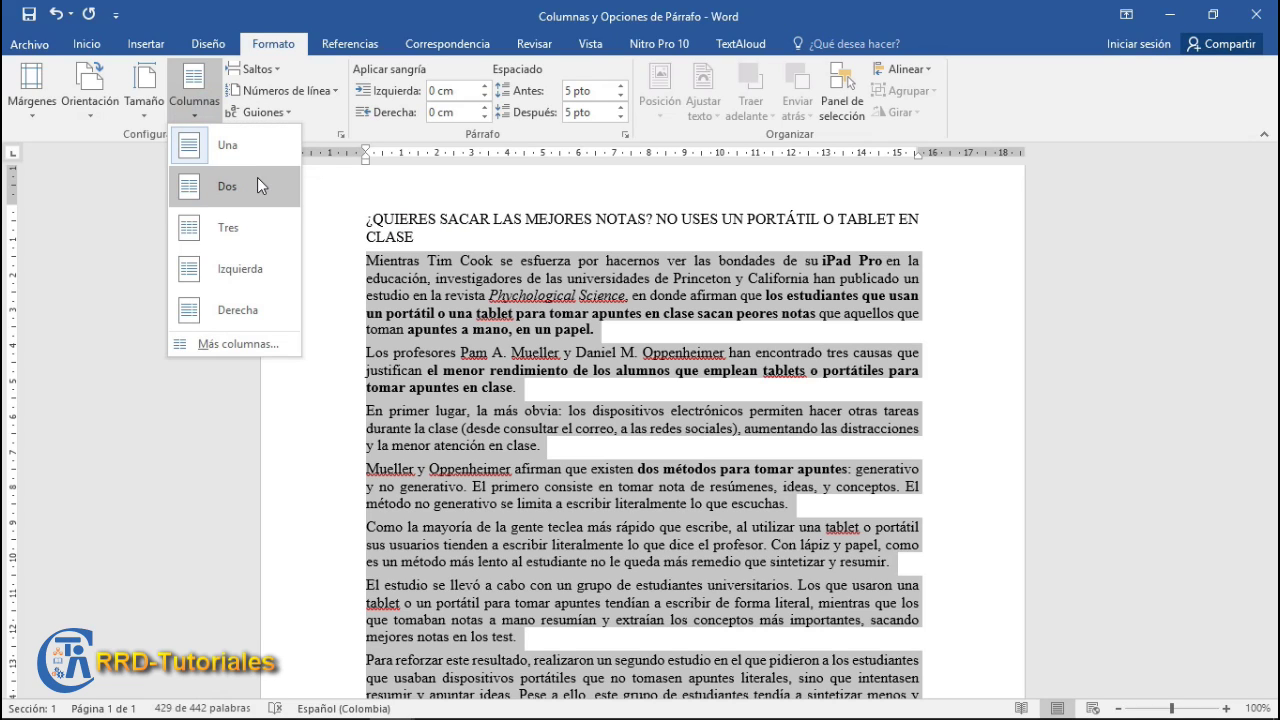
left_click(238, 345)
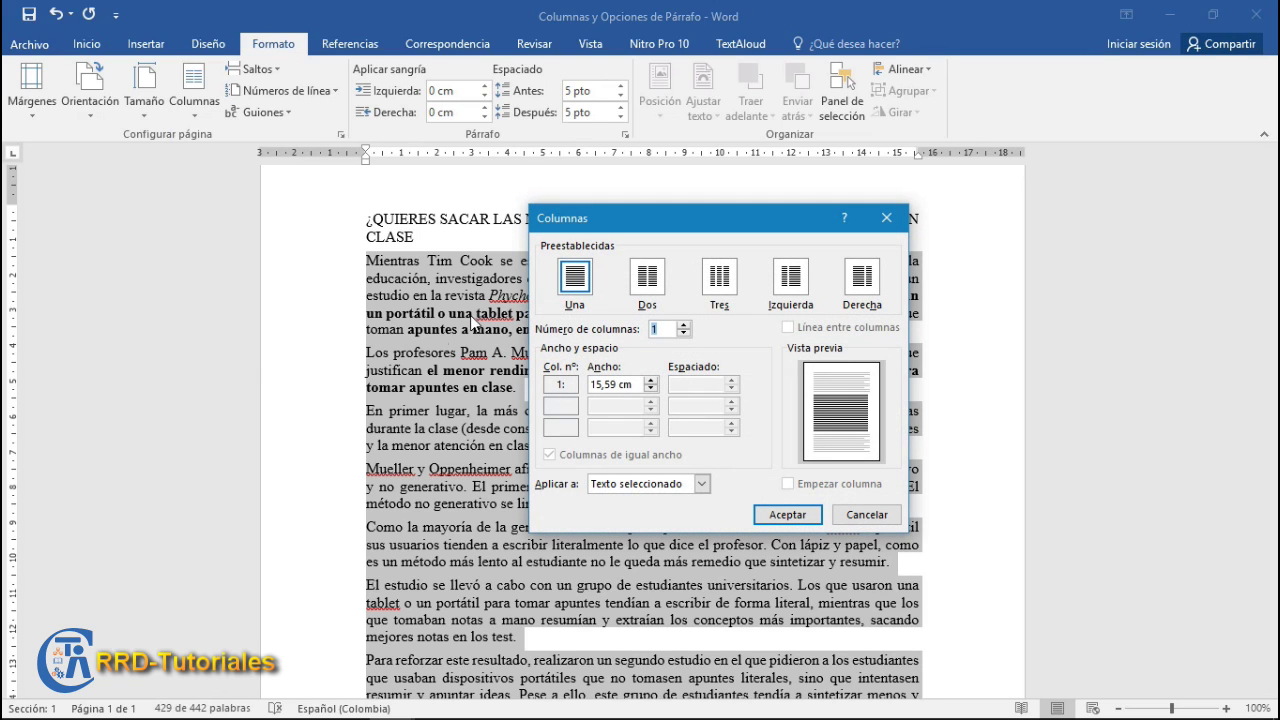
left_click_drag(675, 227, 625, 217)
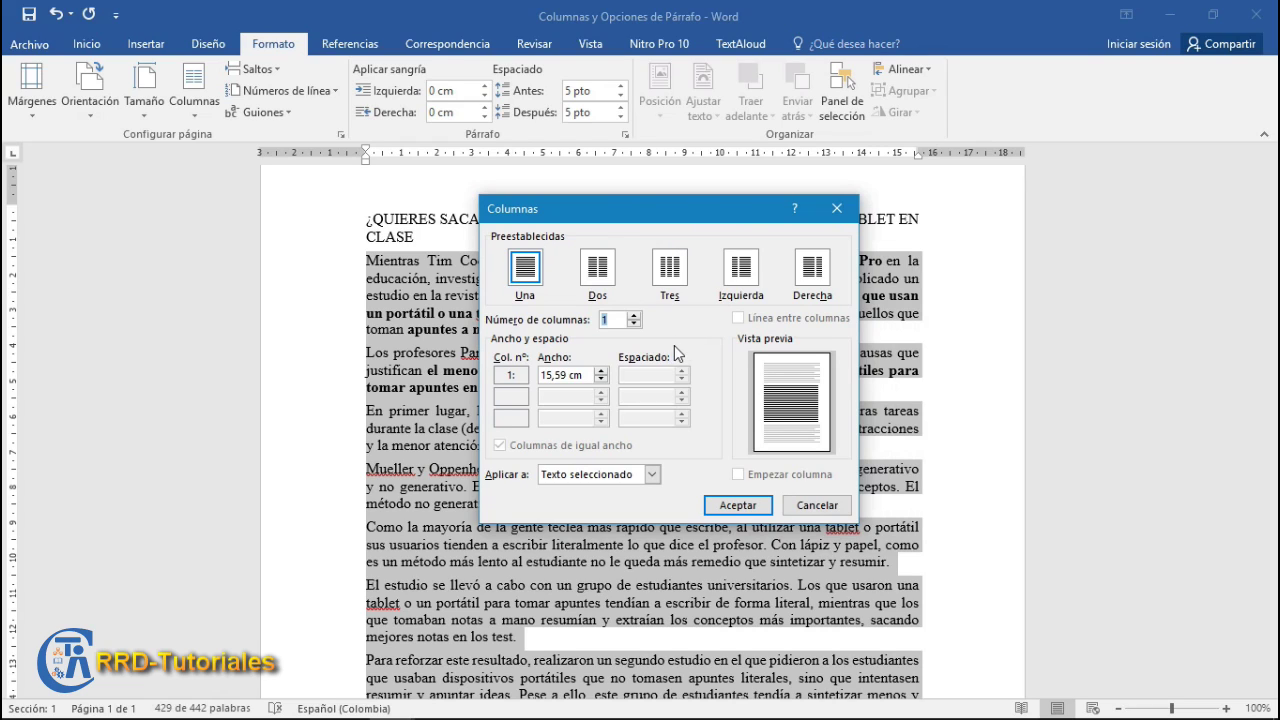
- Try the Dos, Tres, Izquierda and Derecha column presets, and raise the number of columns to 5
left_click(604, 277)
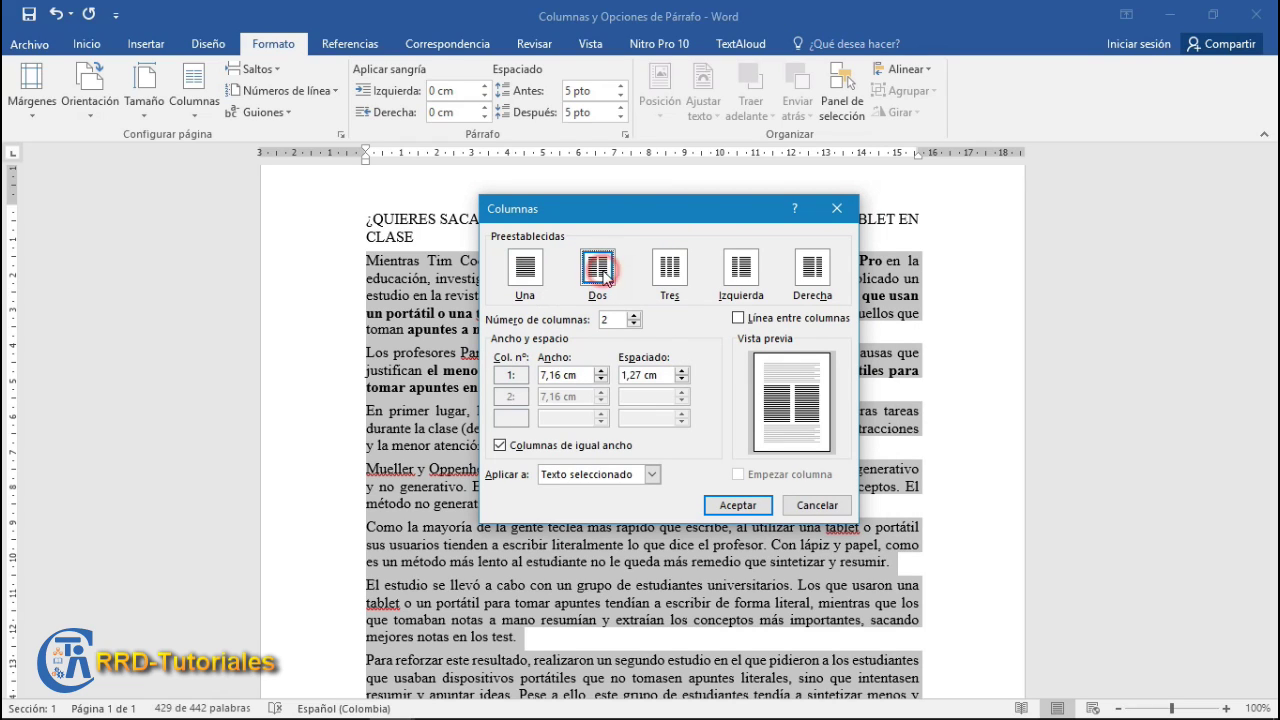
left_click(673, 281)
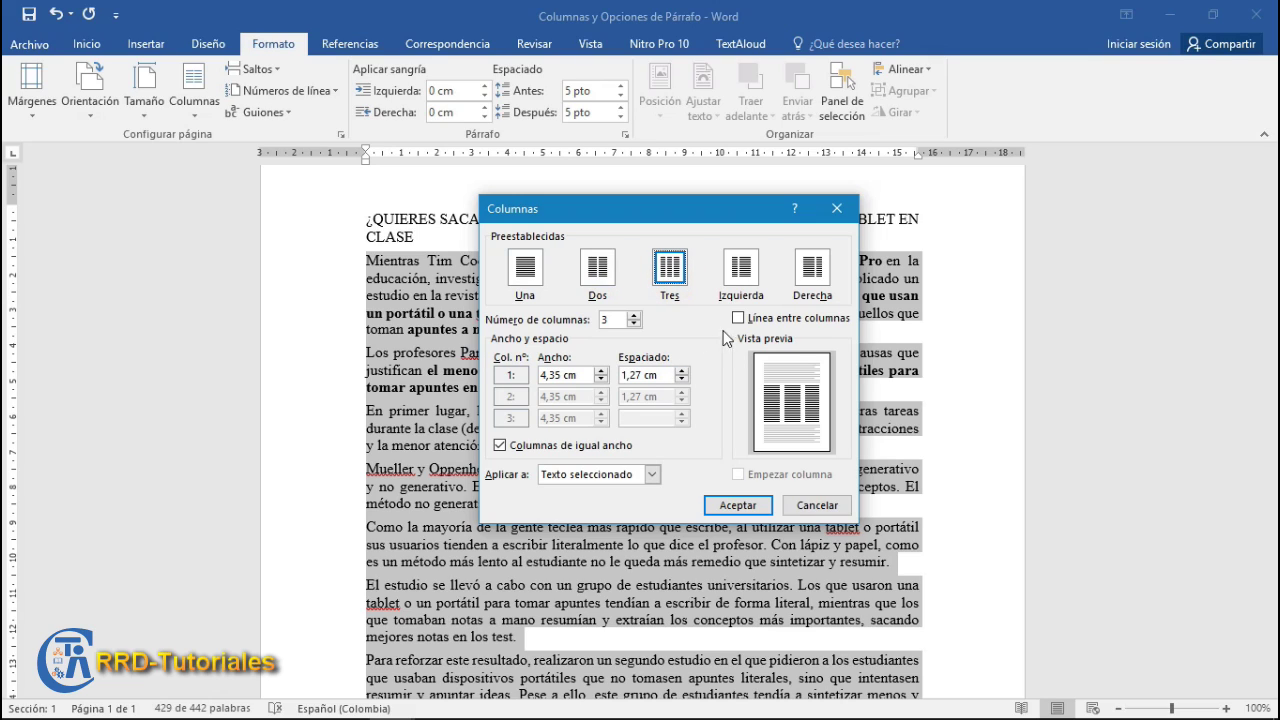
left_click(746, 276)
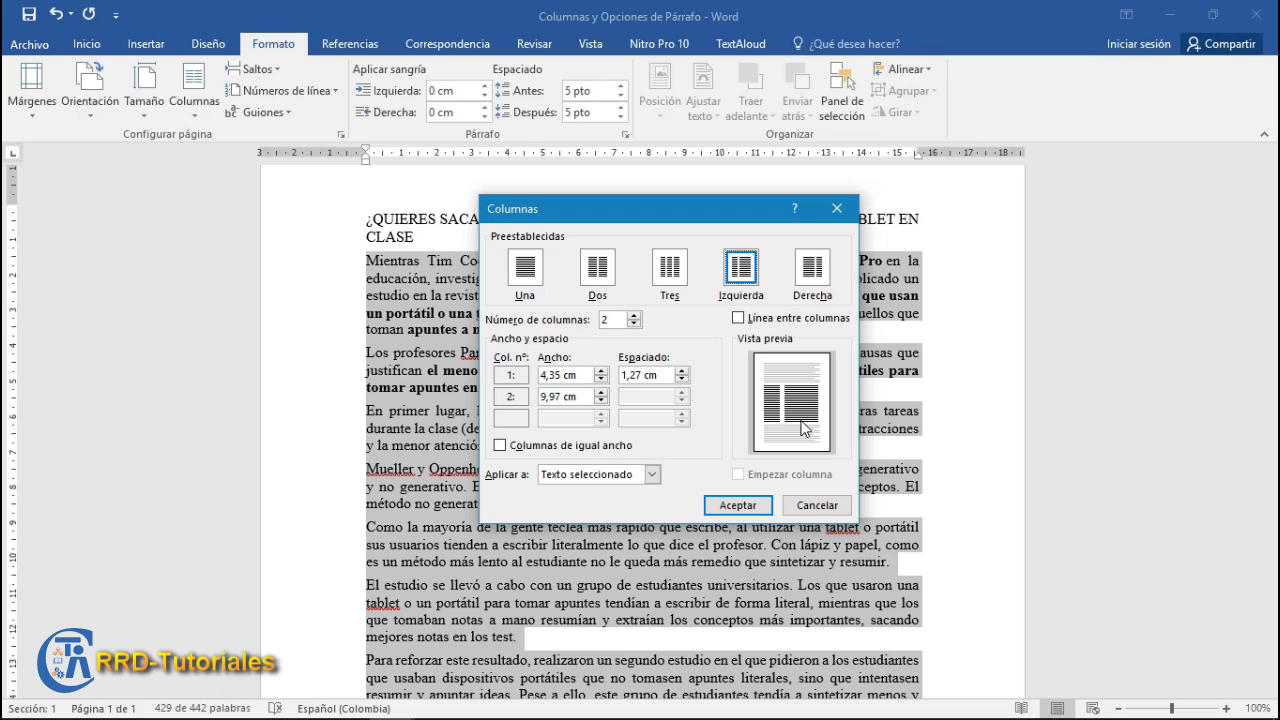
left_click(815, 272)
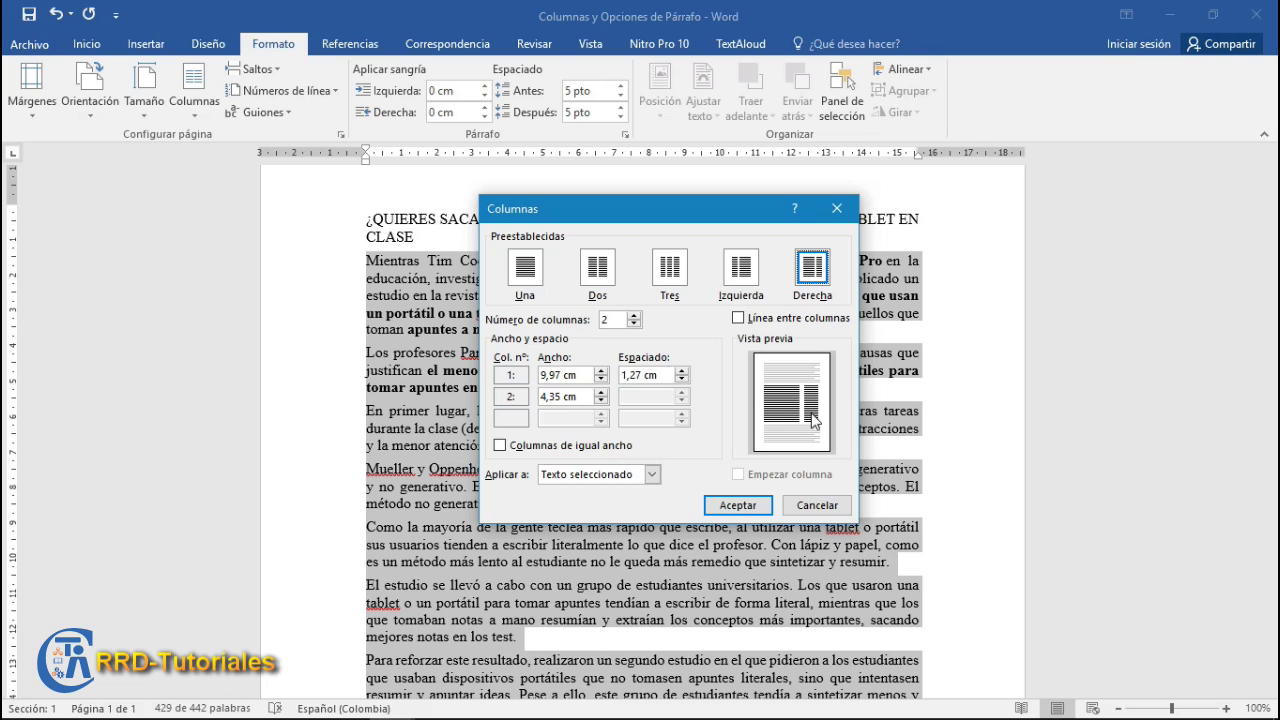
left_click(613, 321)
left_click(634, 316)
left_click(634, 316)
left_click(634, 316)
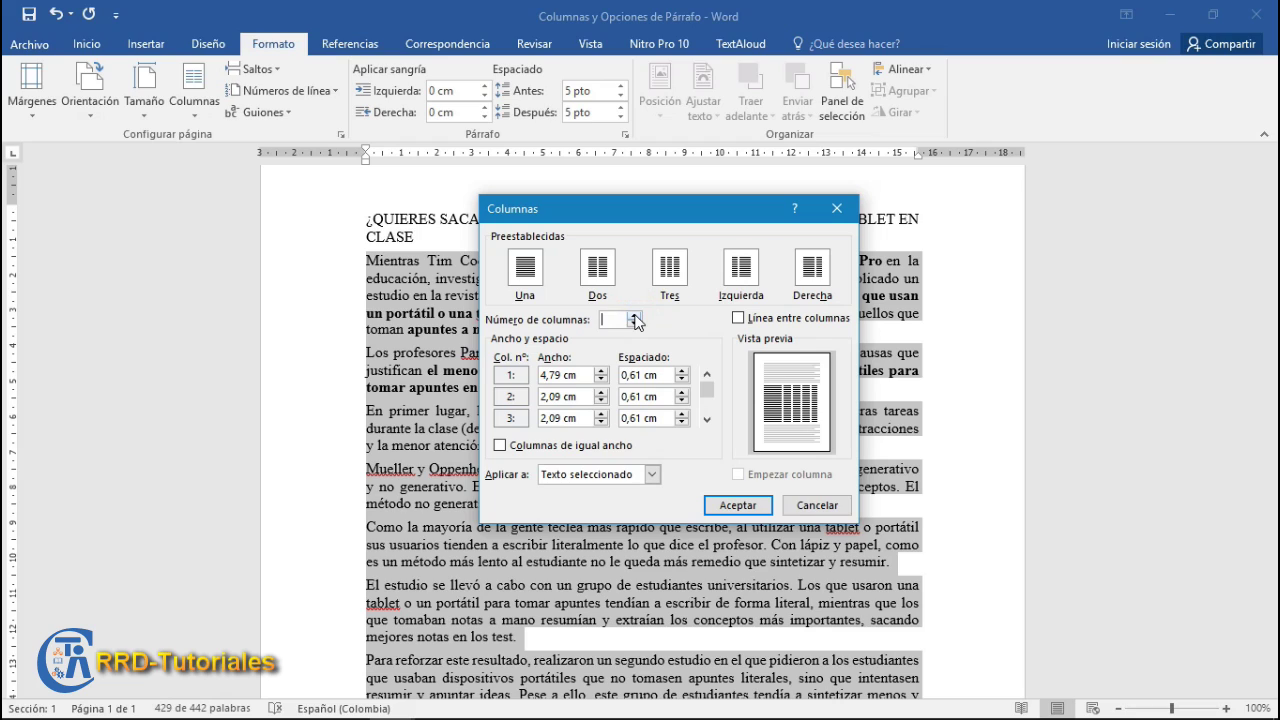
- Choose the Dos column preset and turn off equal column widths
left_click(596, 270)
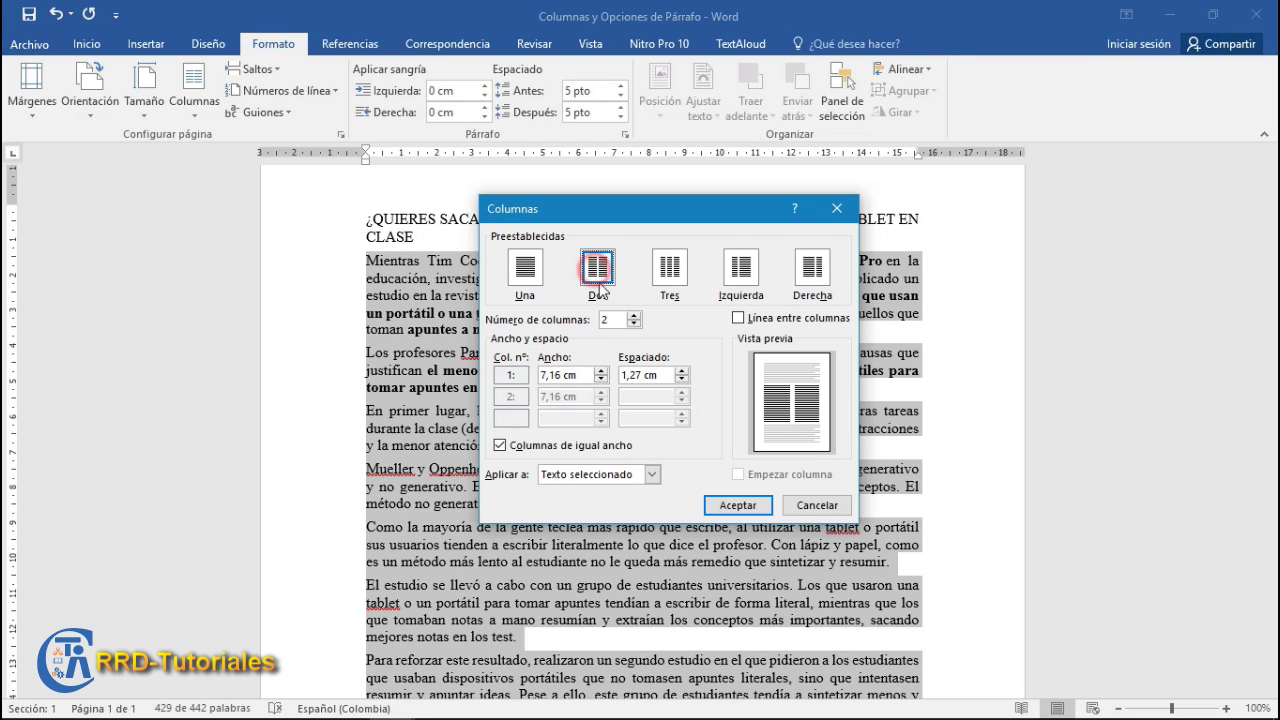
left_click(620, 322)
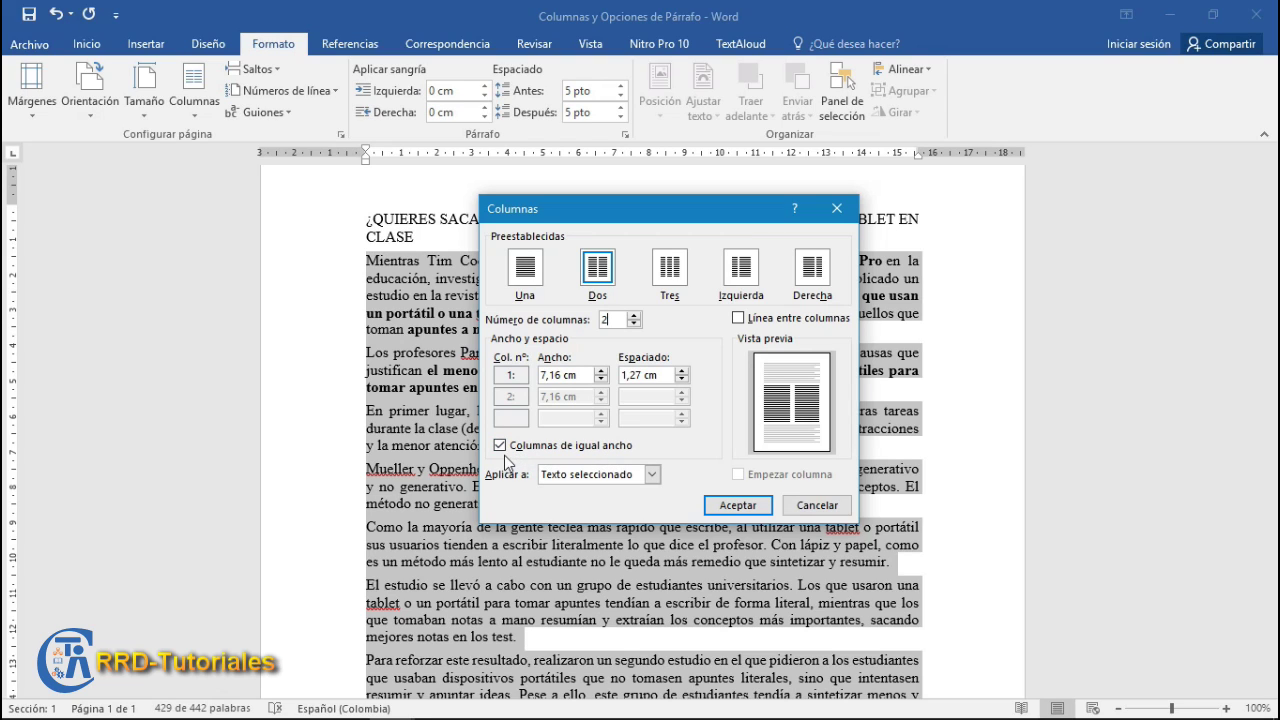
left_click(500, 446)
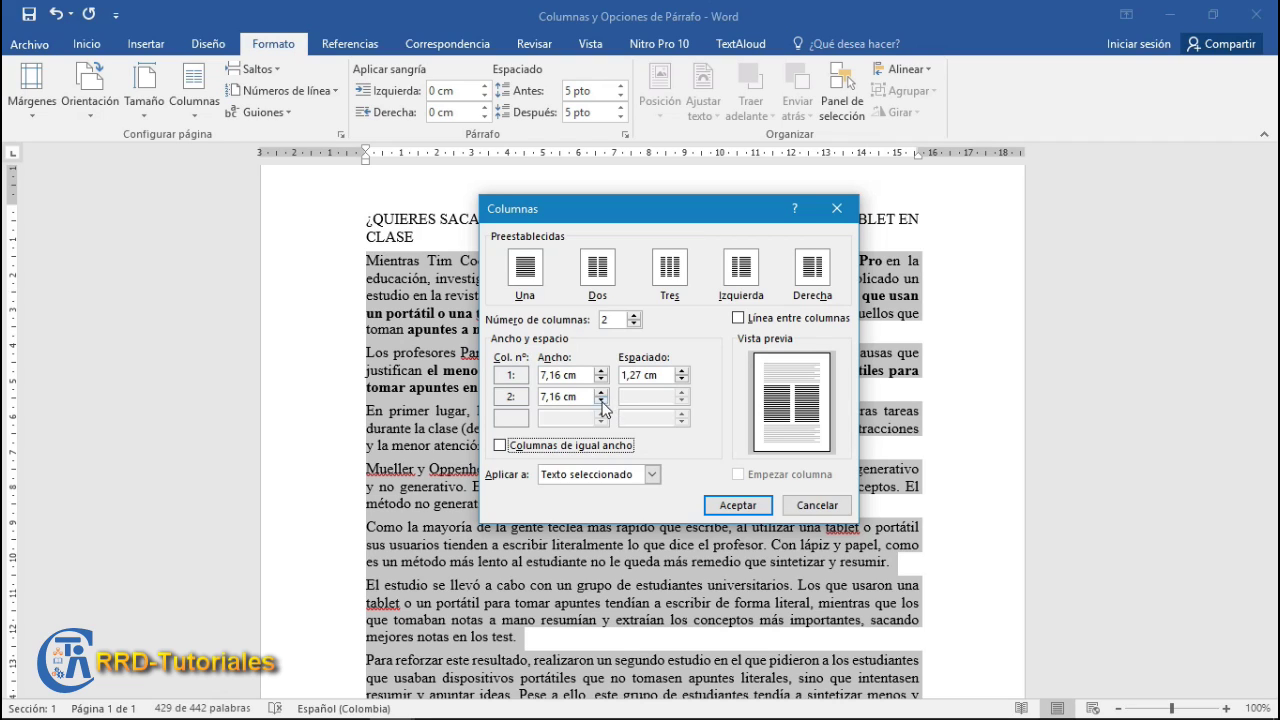
- Set the width of column 1 to 8,5 cm
left_click(585, 376)
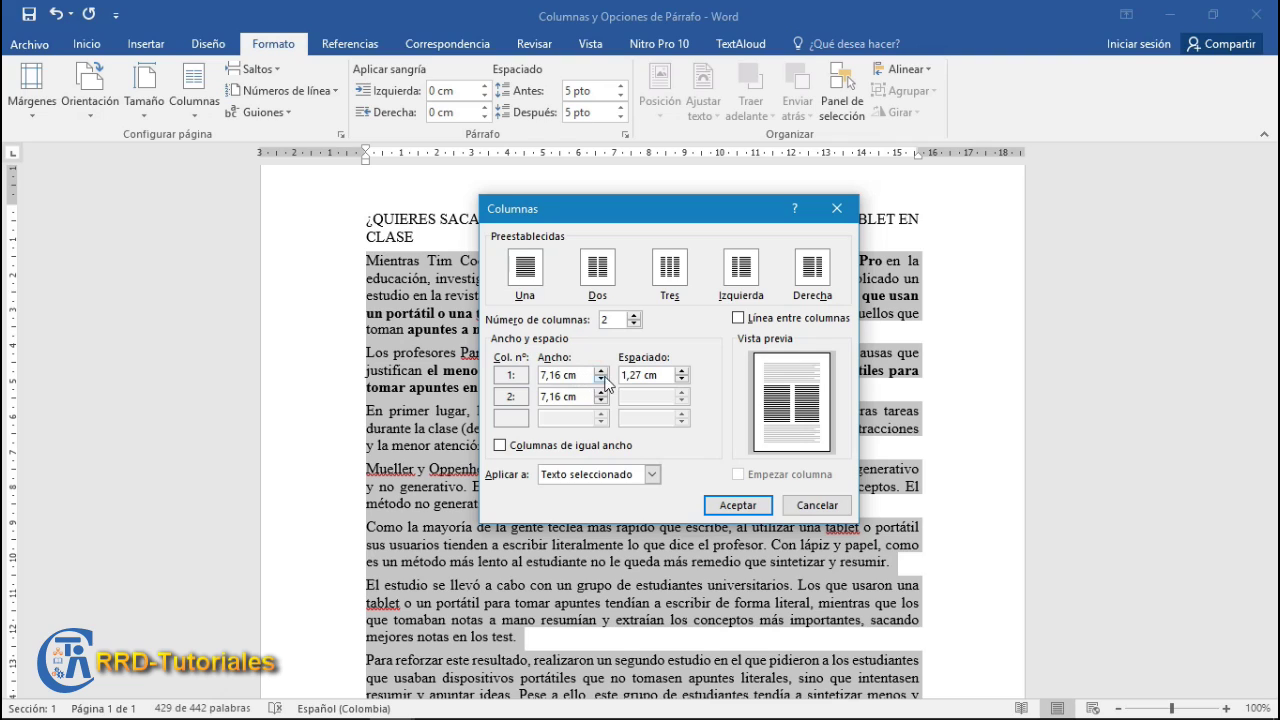
left_click(601, 372)
left_click(601, 372)
left_click(601, 372)
left_click(601, 372)
left_click(601, 372)
left_click(601, 372)
left_click(601, 372)
left_click(601, 372)
left_click(601, 372)
left_click(601, 372)
left_click(601, 372)
left_click(601, 372)
left_click(601, 372)
left_click(601, 372)
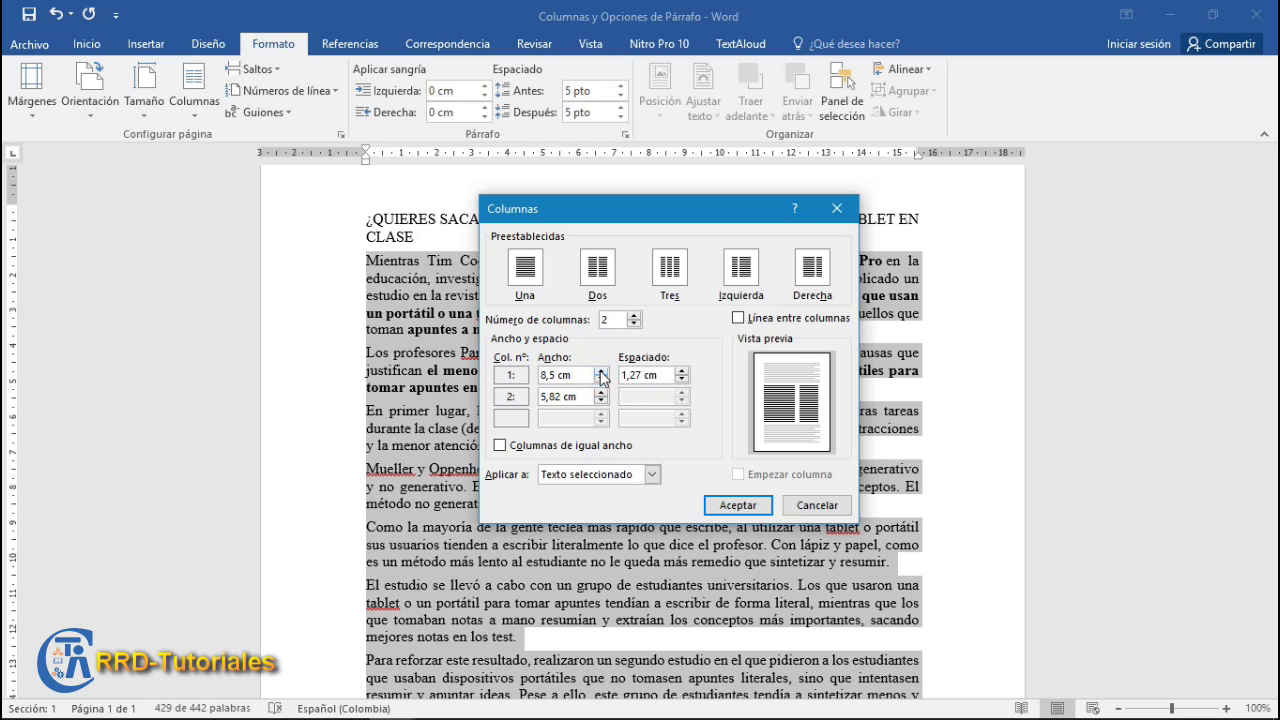
- Reduce the spacing between the two columns to 0,5 cm
left_click(682, 380)
left_click(682, 380)
left_click(682, 380)
left_click(682, 380)
left_click(682, 380)
left_click(682, 380)
left_click(682, 380)
left_click(681, 381)
left_click(581, 400)
left_click(583, 374)
left_click(586, 398)
- Add a line between the columns and apply the column layout to the selected text only
left_click(738, 319)
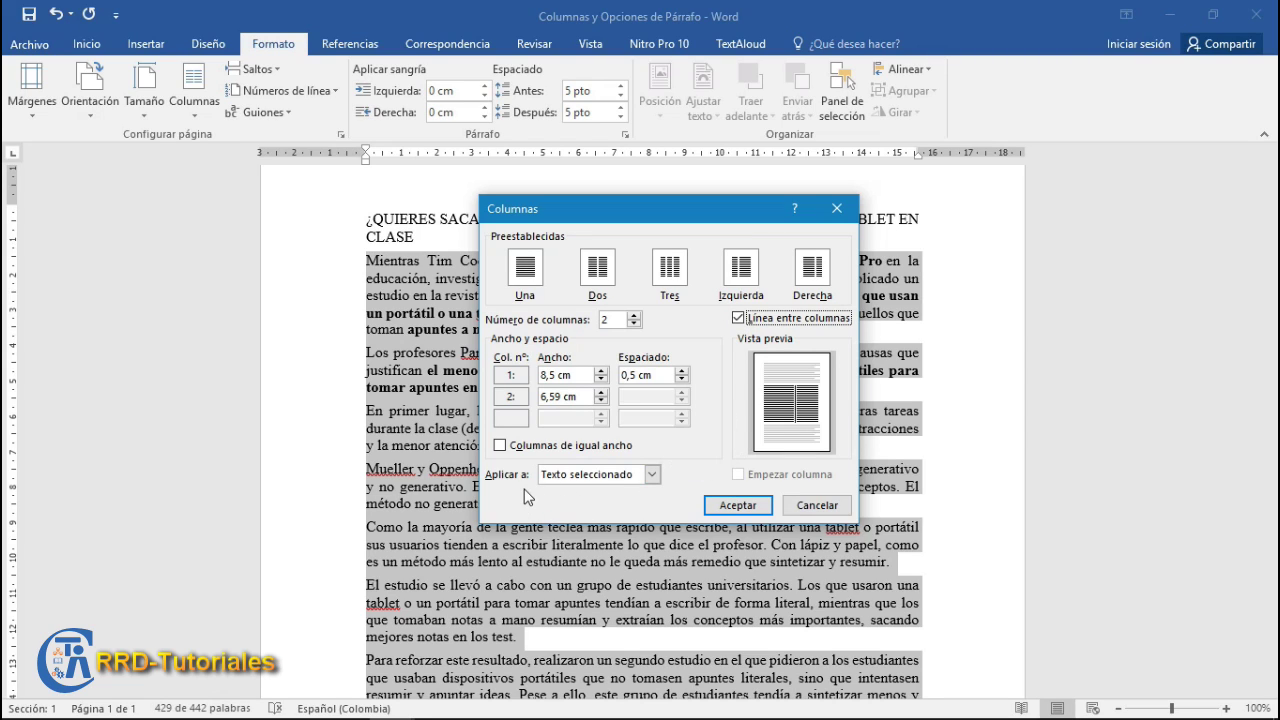
left_click(651, 476)
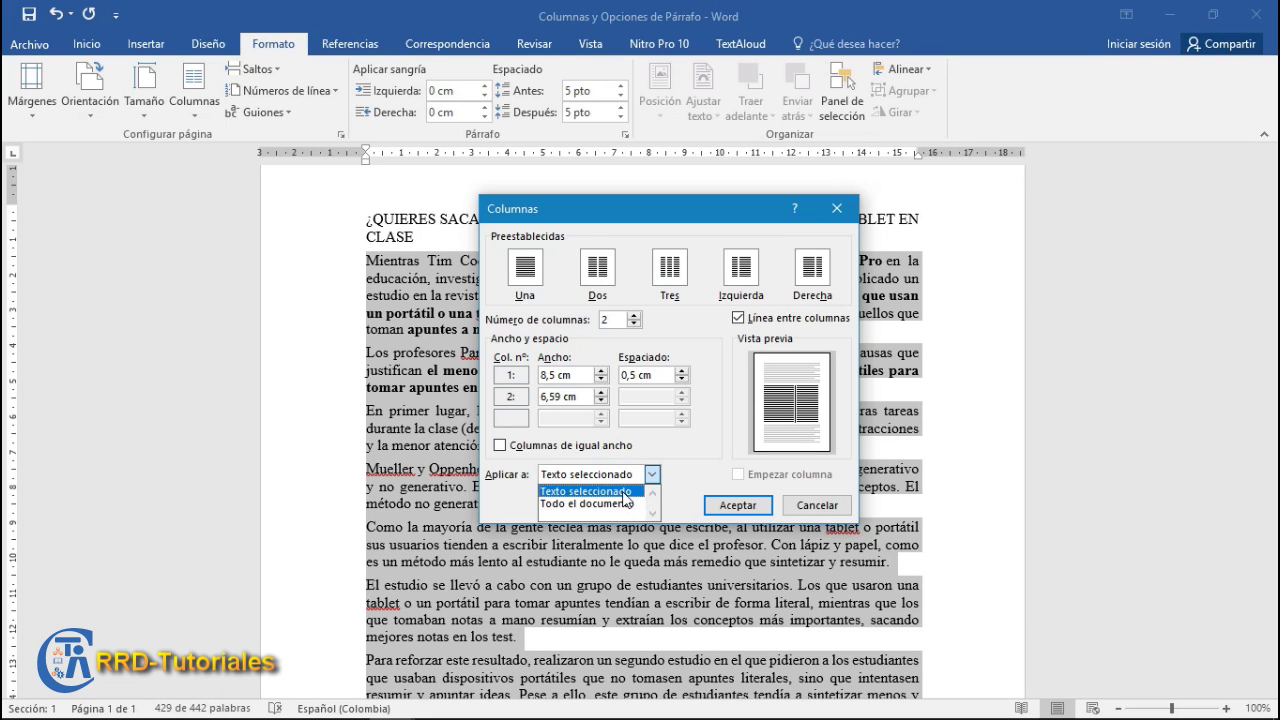
left_click(620, 491)
left_click_drag(717, 208, 748, 308)
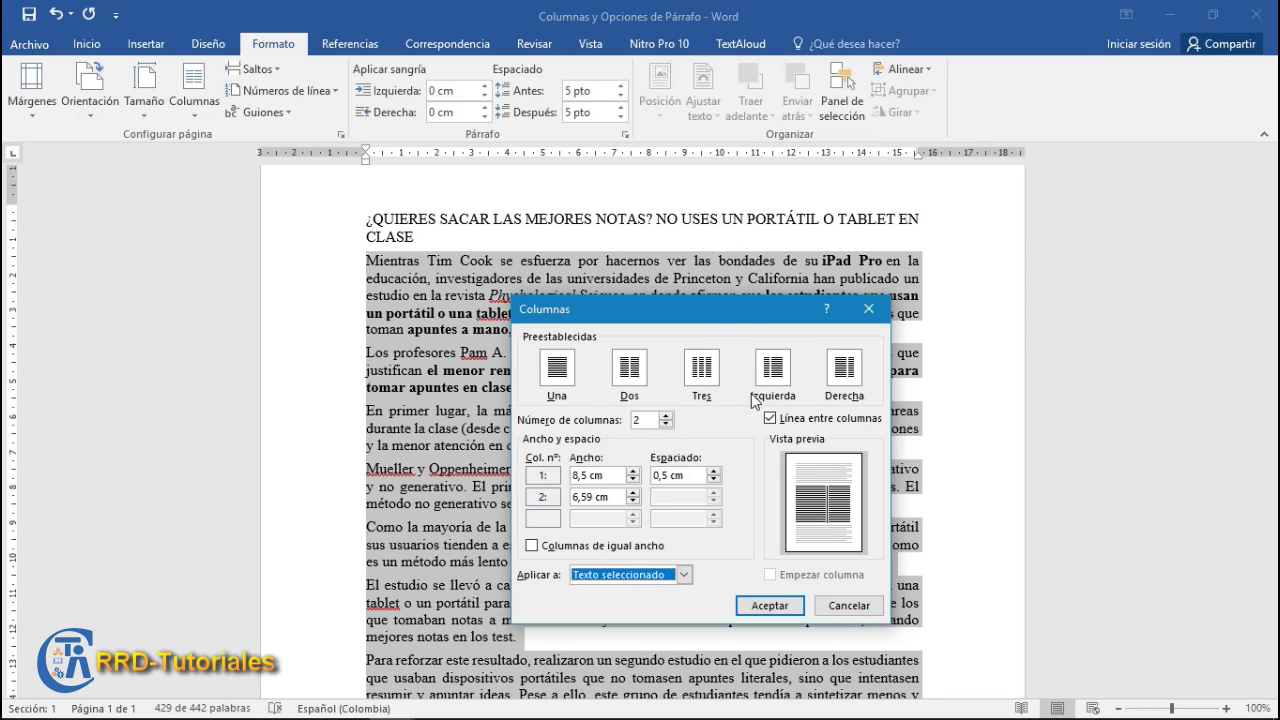
left_click_drag(742, 318, 741, 275)
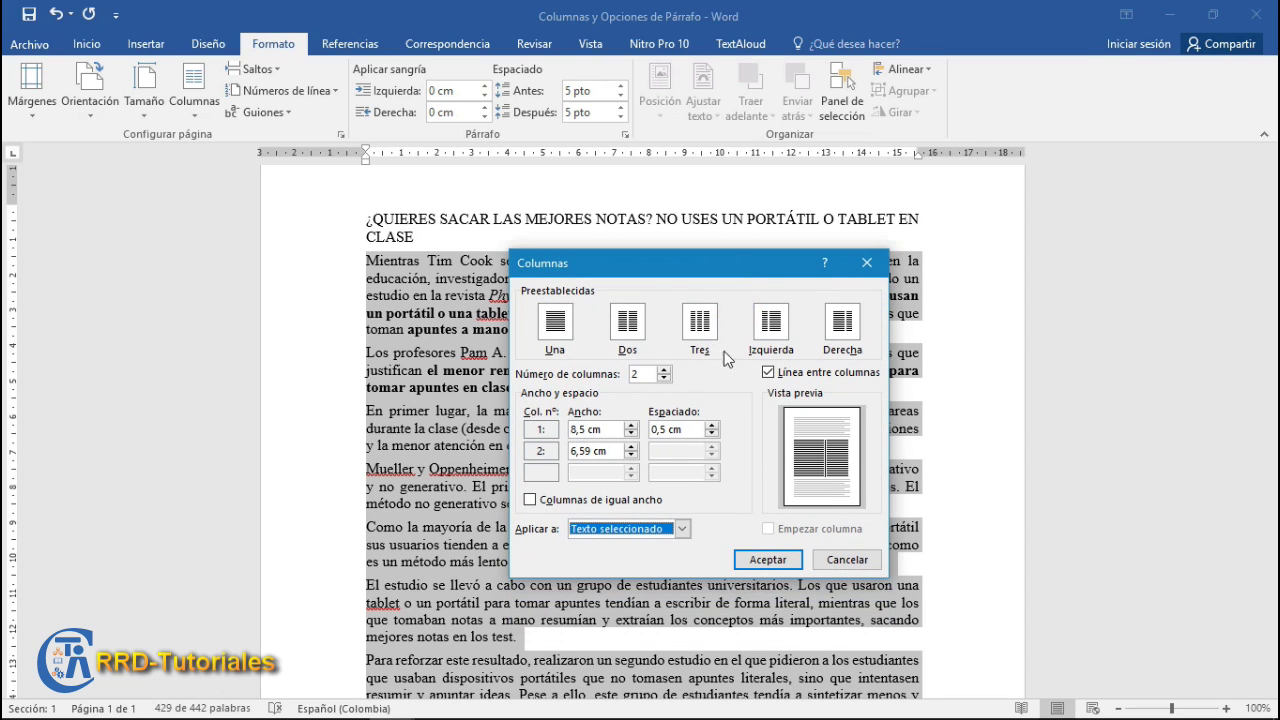
left_click(760, 562)
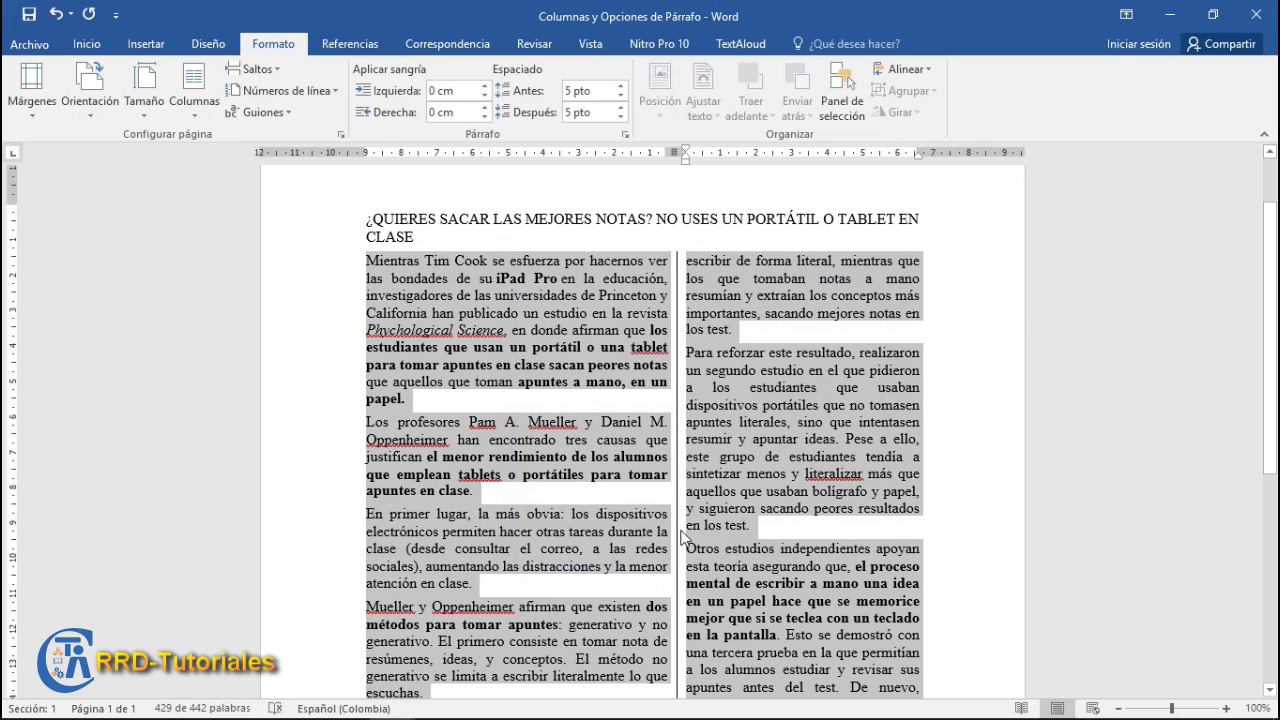
- Format the article's title in bold with a darker blue theme colour
left_click(444, 379)
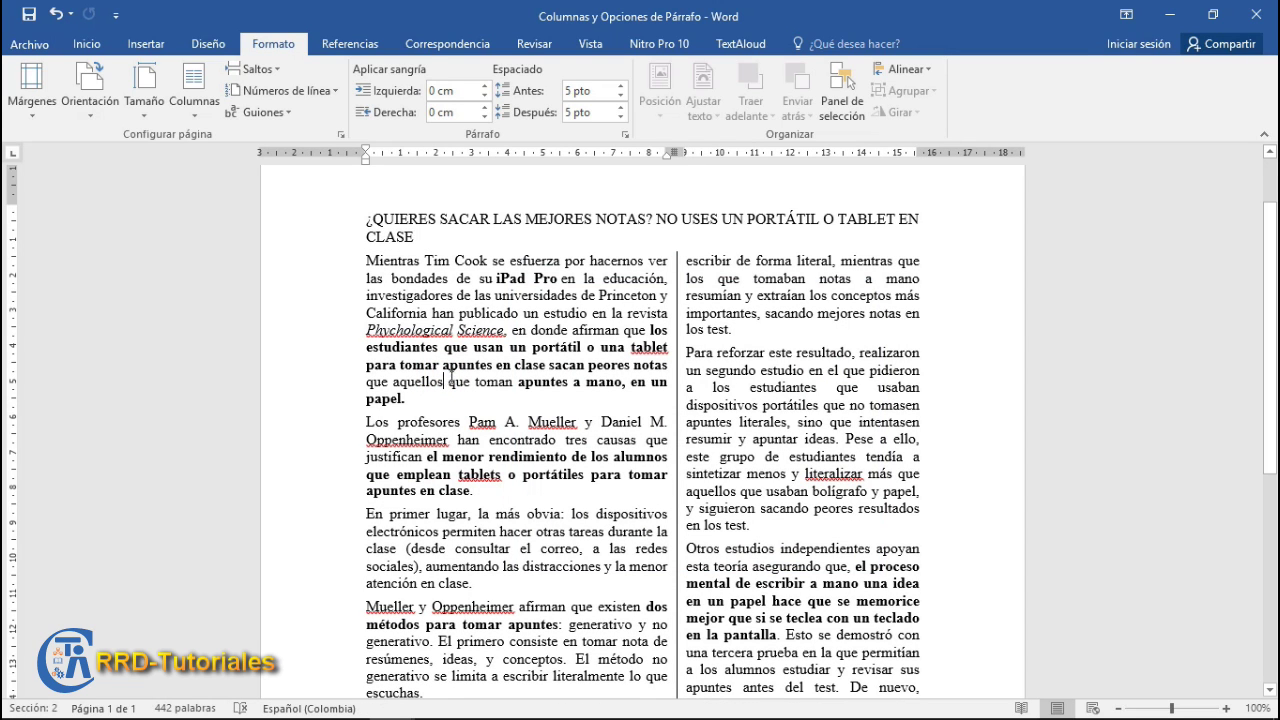
triple_click(578, 222)
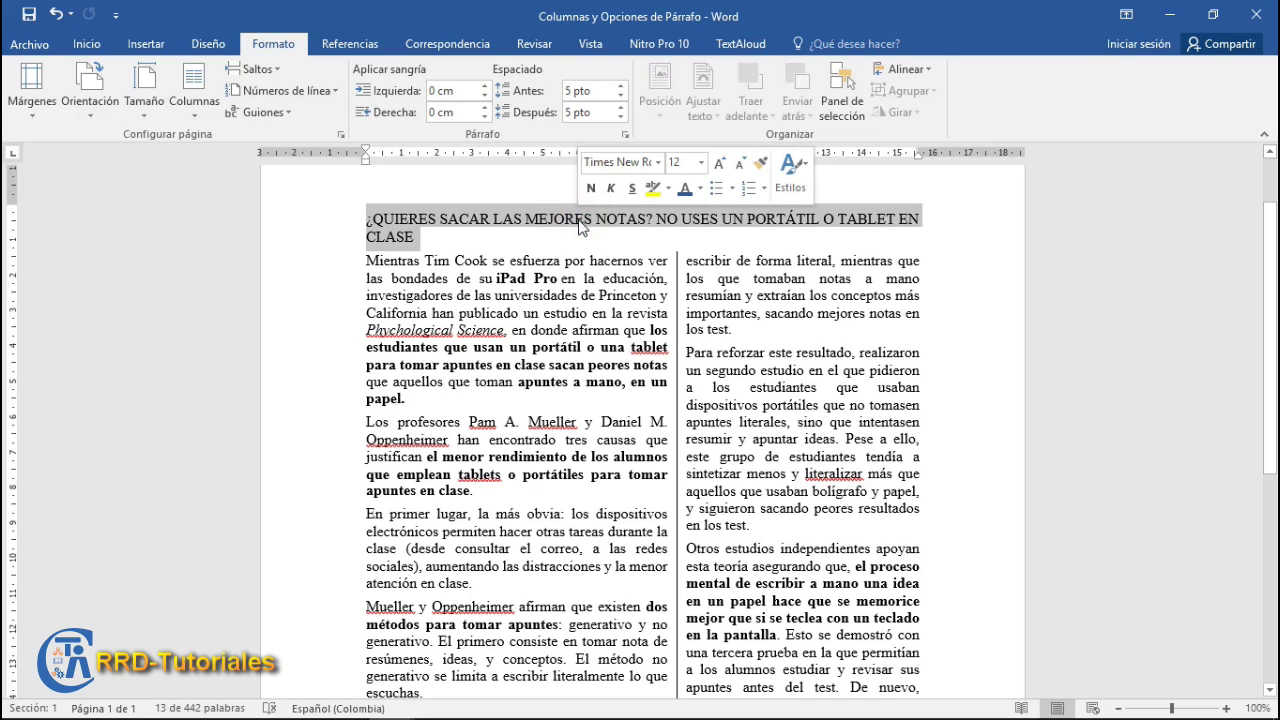
left_click(591, 188)
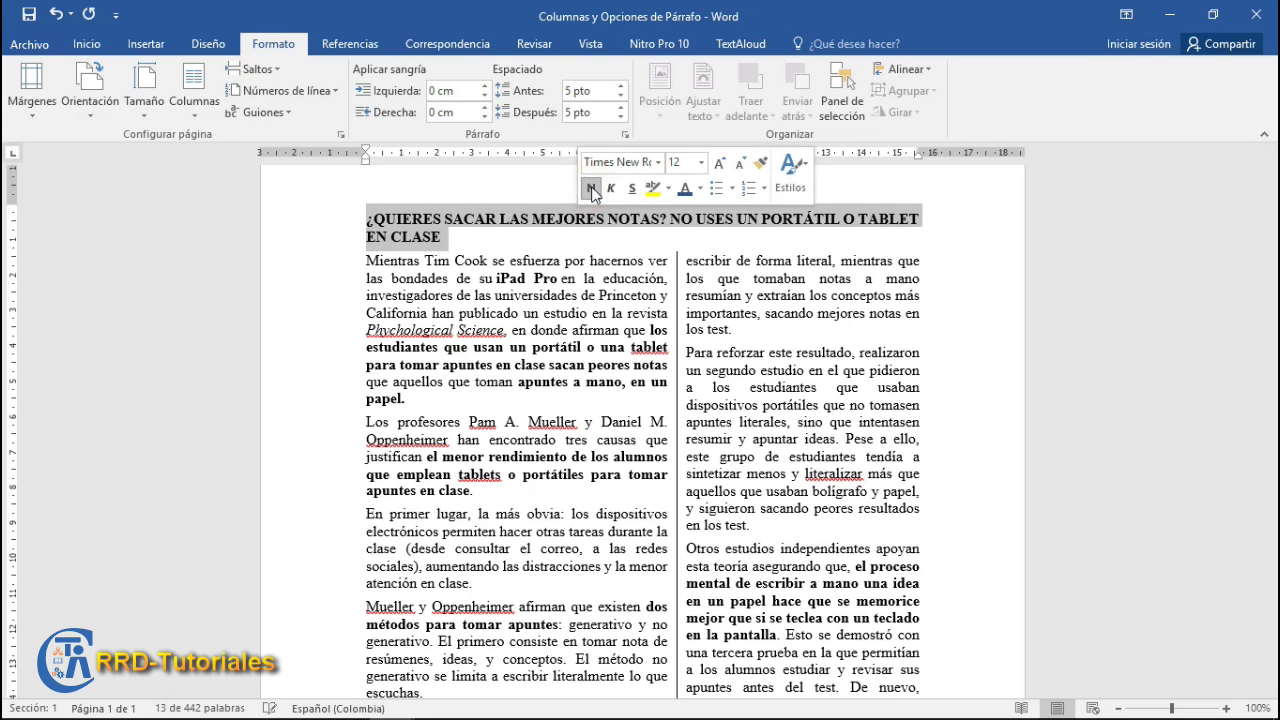
left_click(700, 189)
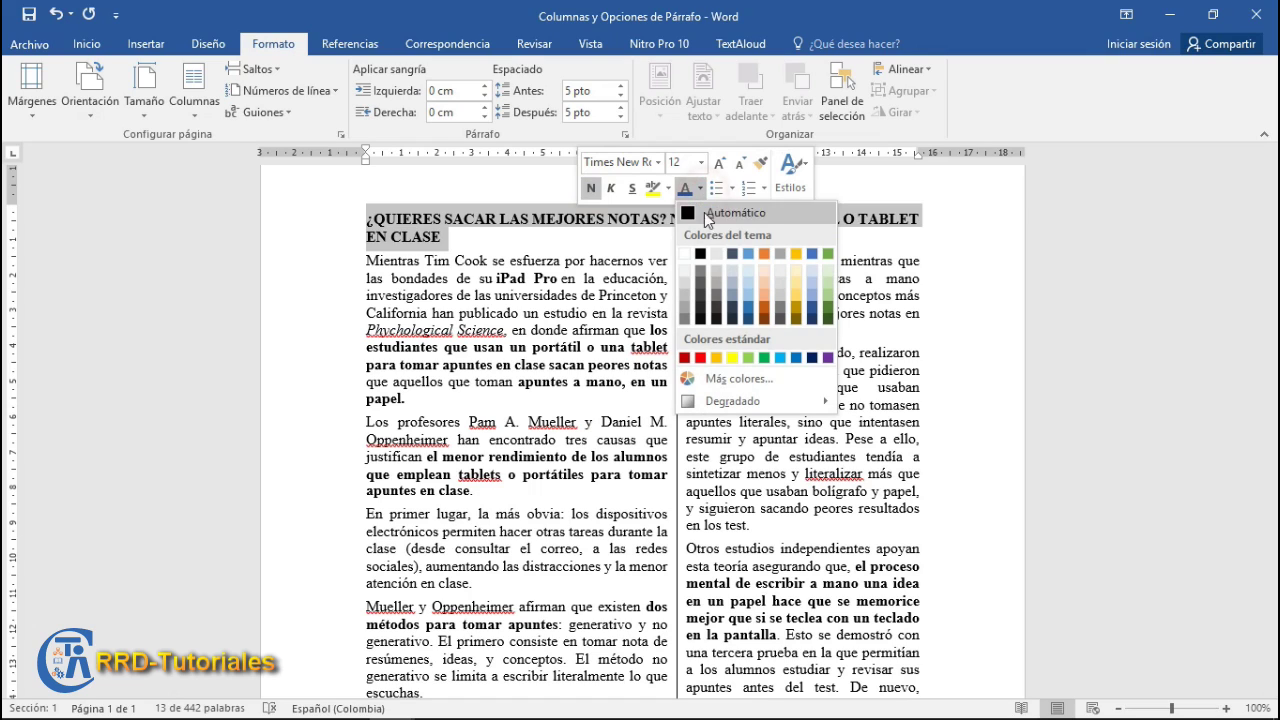
left_click(740, 306)
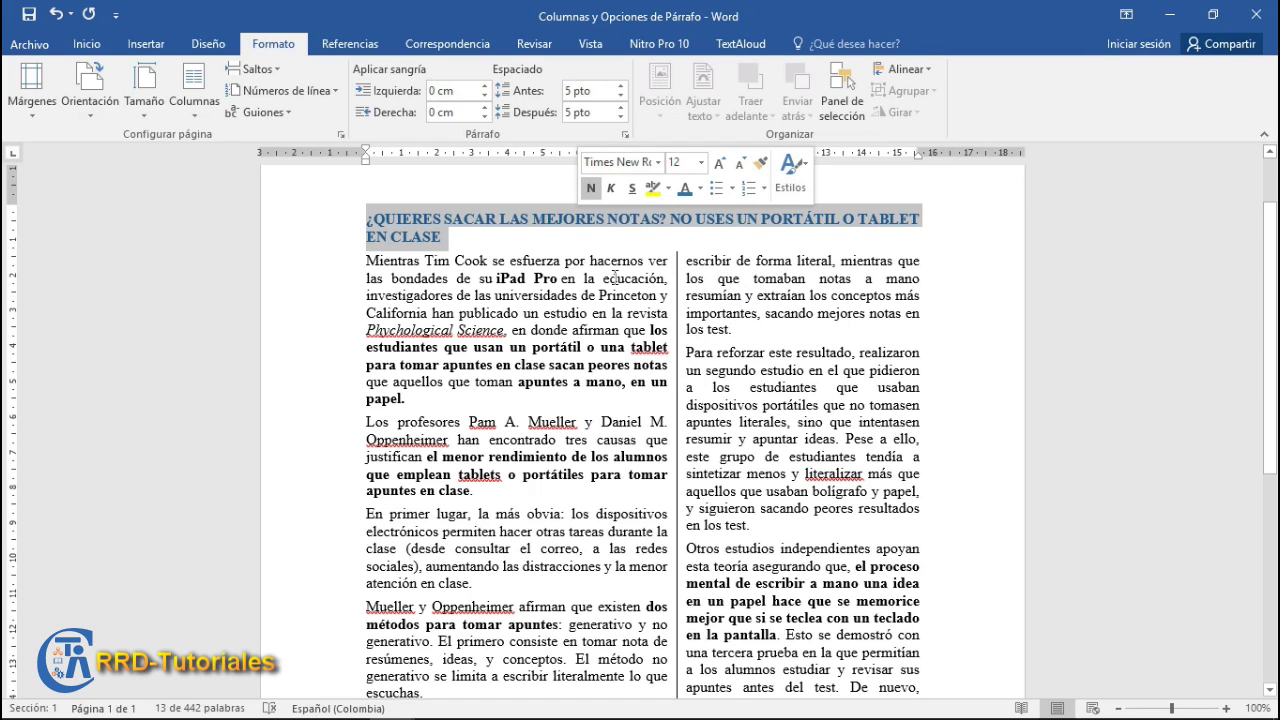
- Centre the article's title and enlarge its font by two size steps
key("ctrl+t")
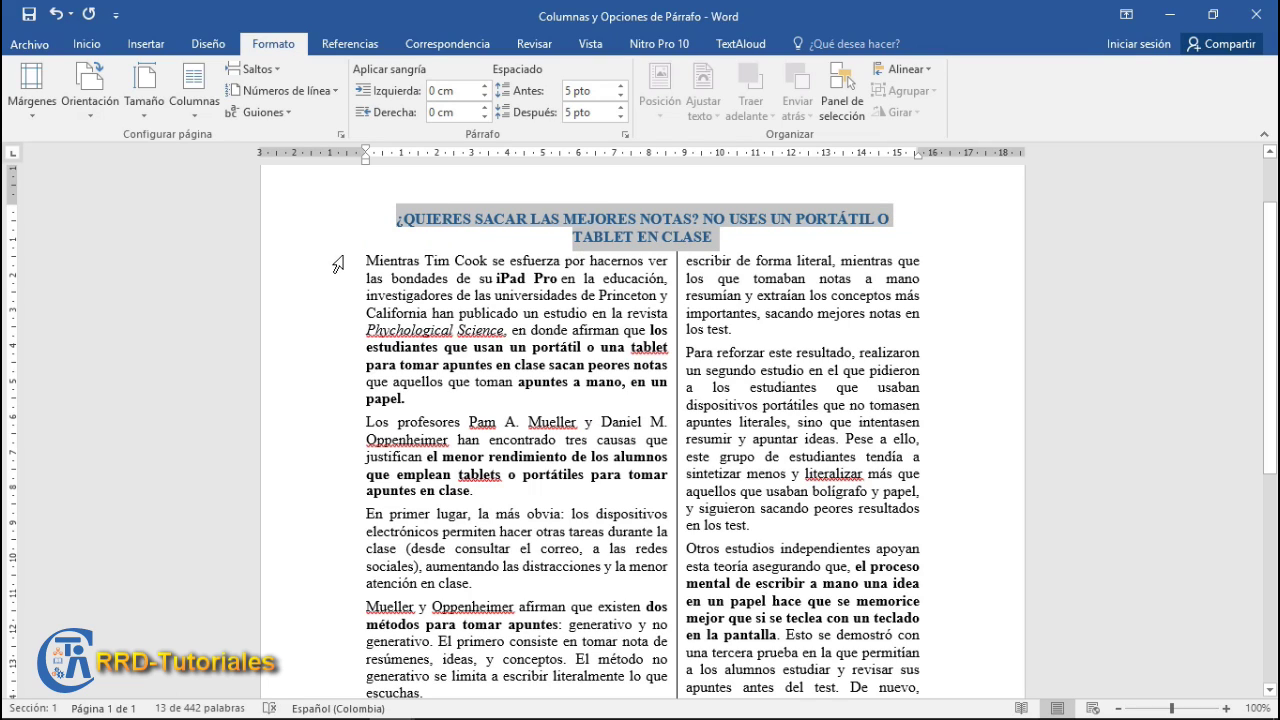
left_click(86, 44)
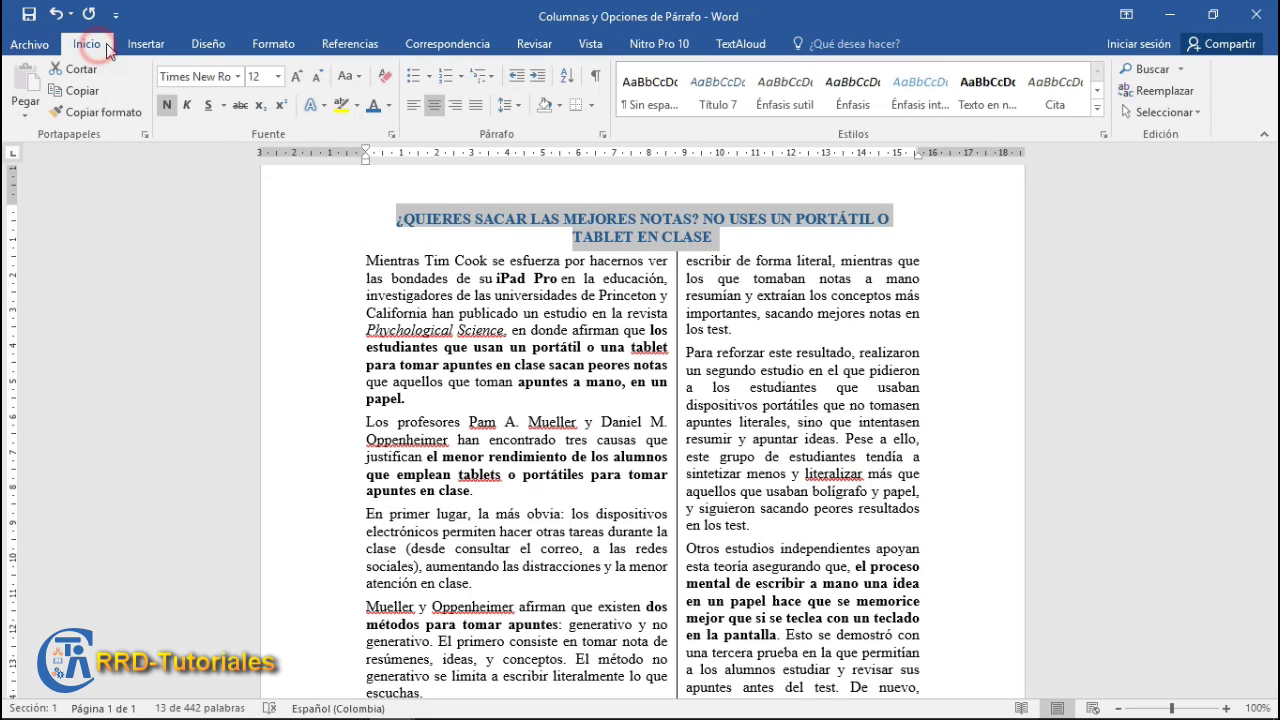
left_click(297, 77)
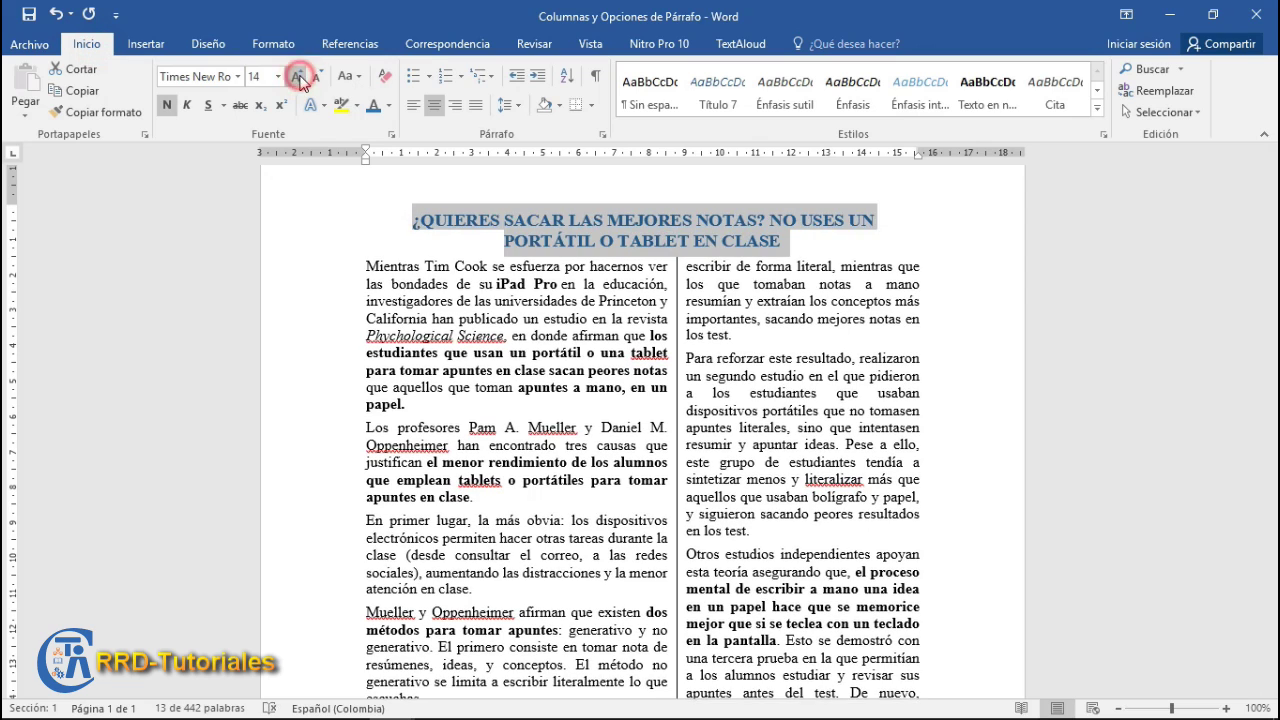
left_click(297, 77)
left_click(487, 324)
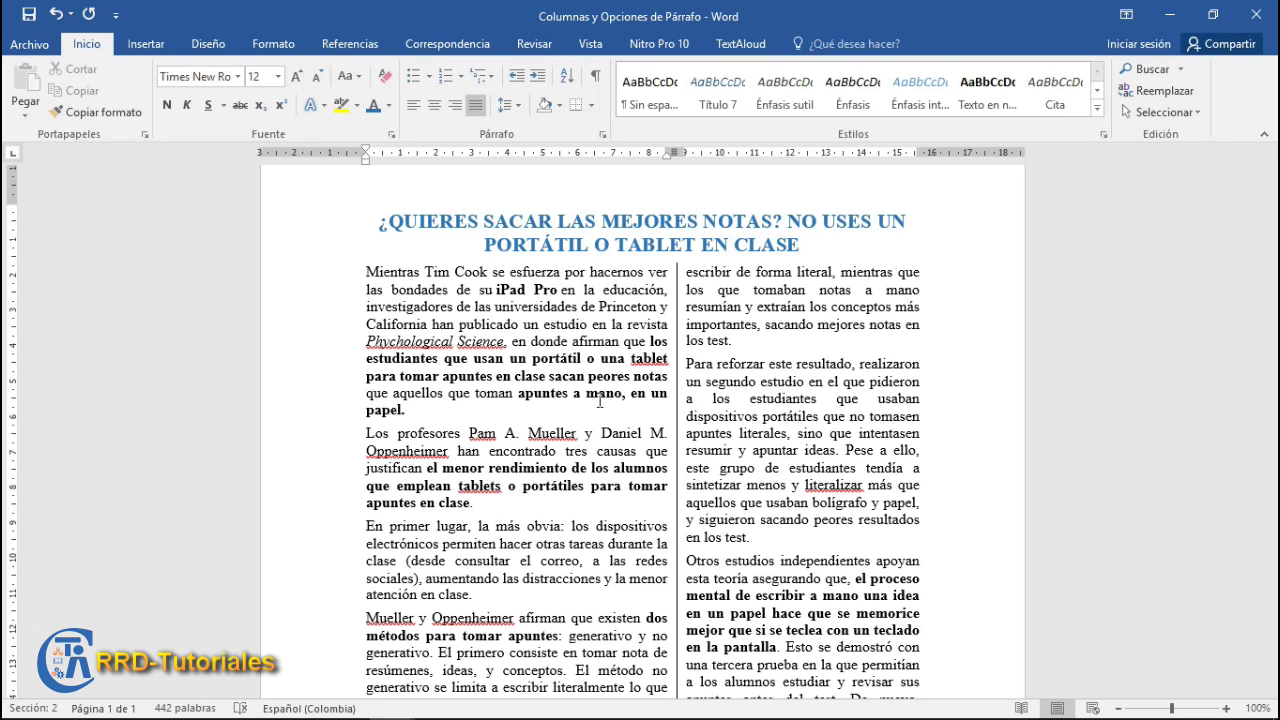
- Select the first body paragraph and set up a drop cap for it with the En texto position
triple_click(514, 326)
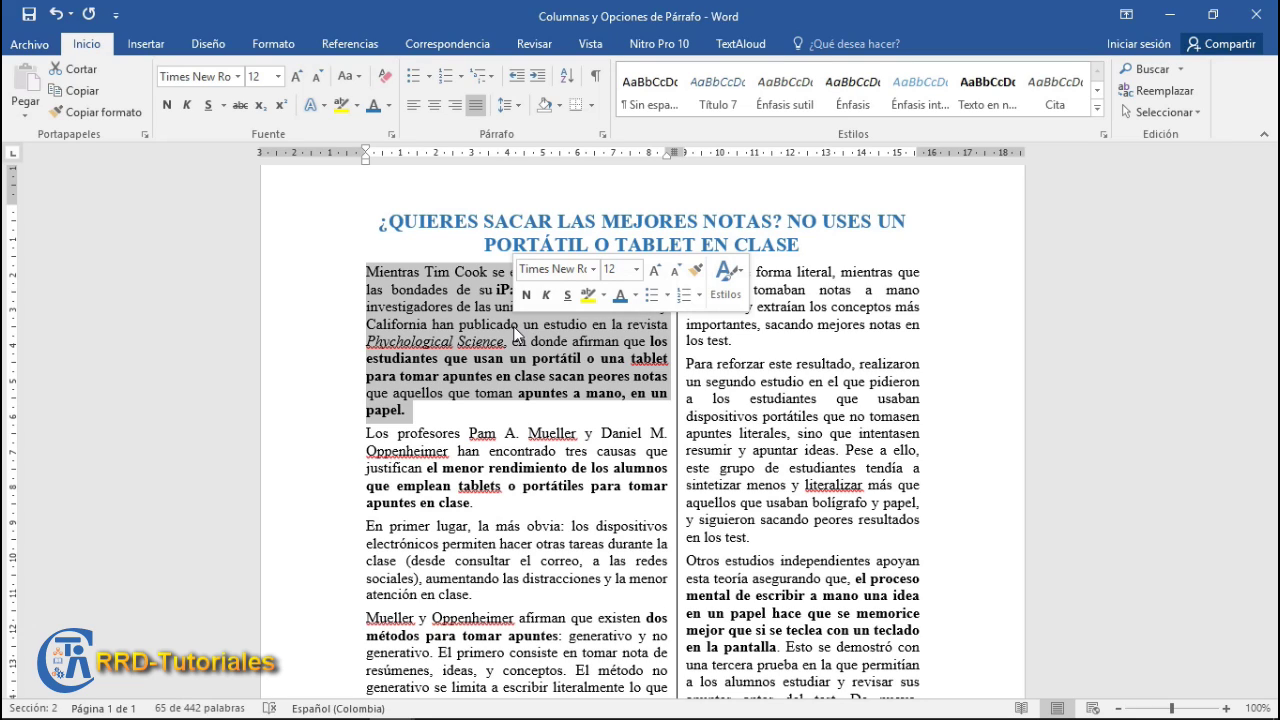
left_click(148, 44)
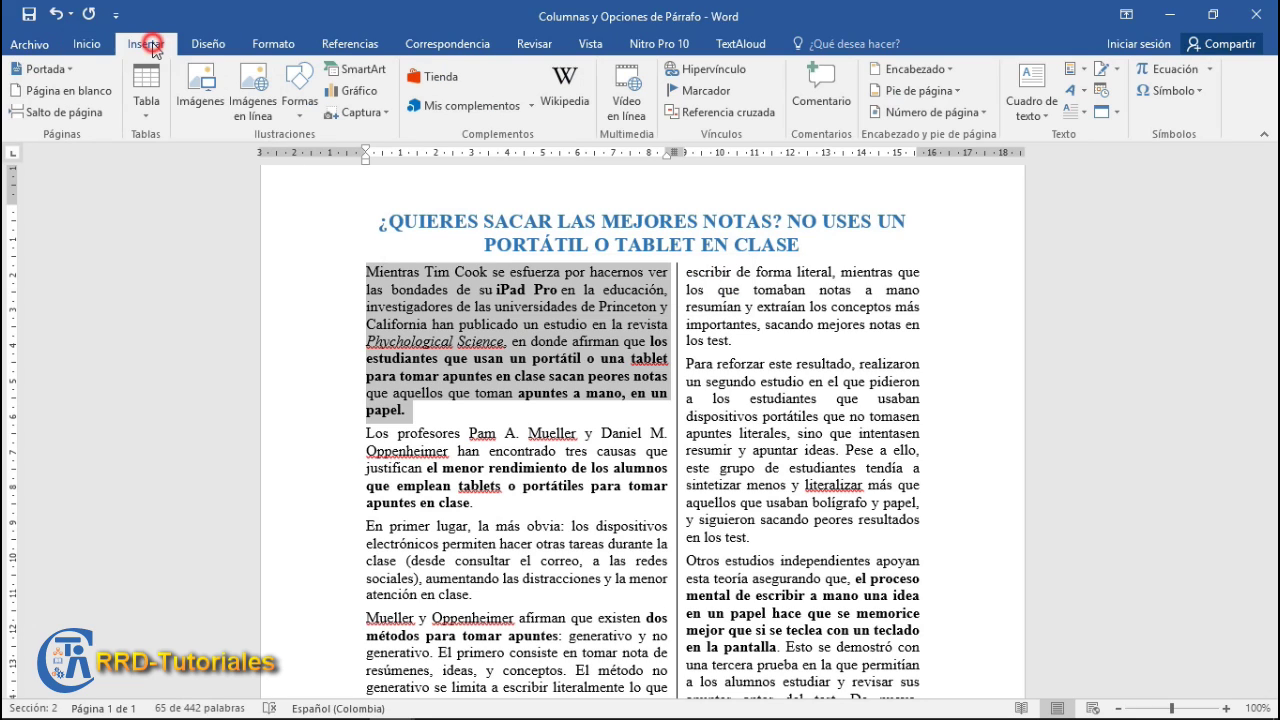
left_click(1086, 116)
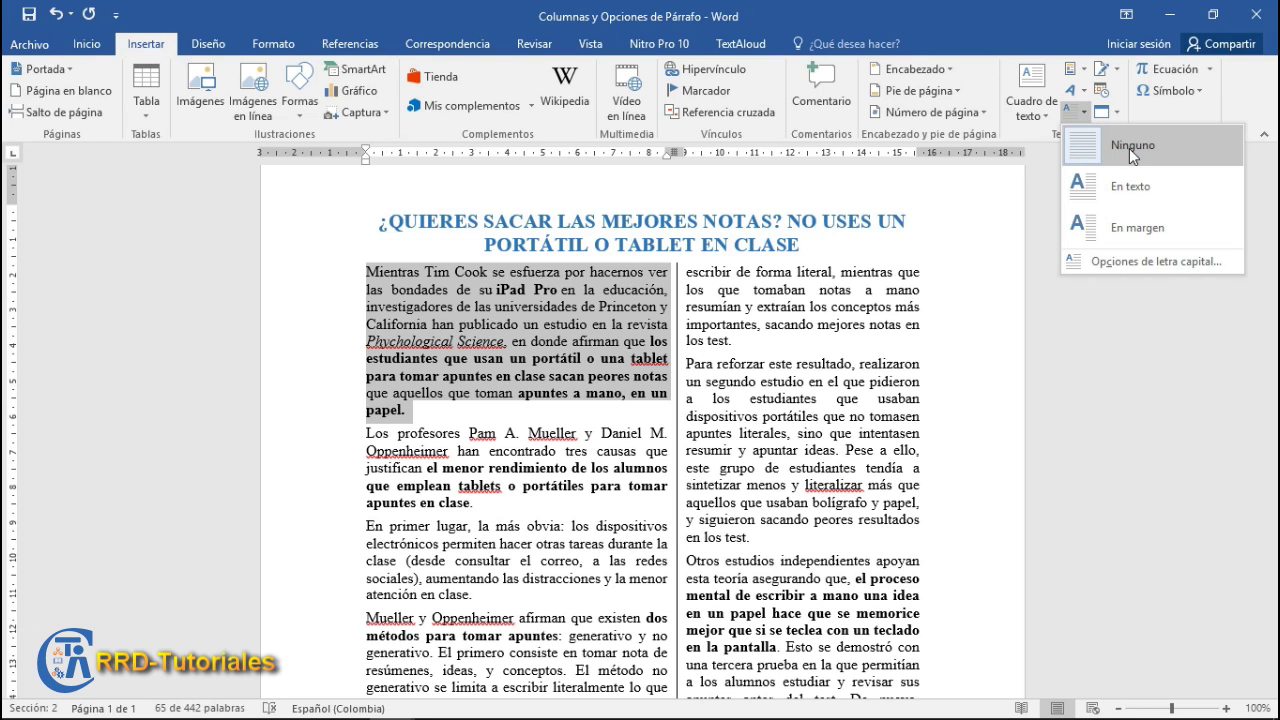
left_click(1130, 266)
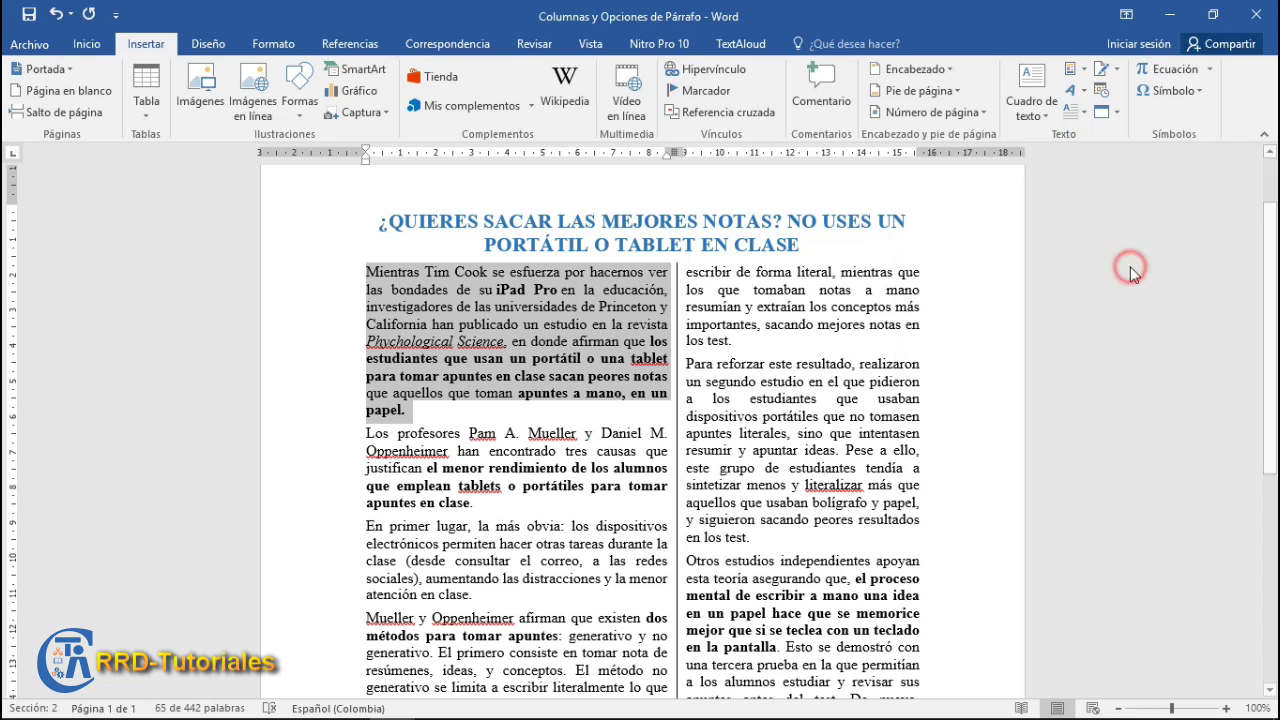
left_click_drag(787, 249, 719, 196)
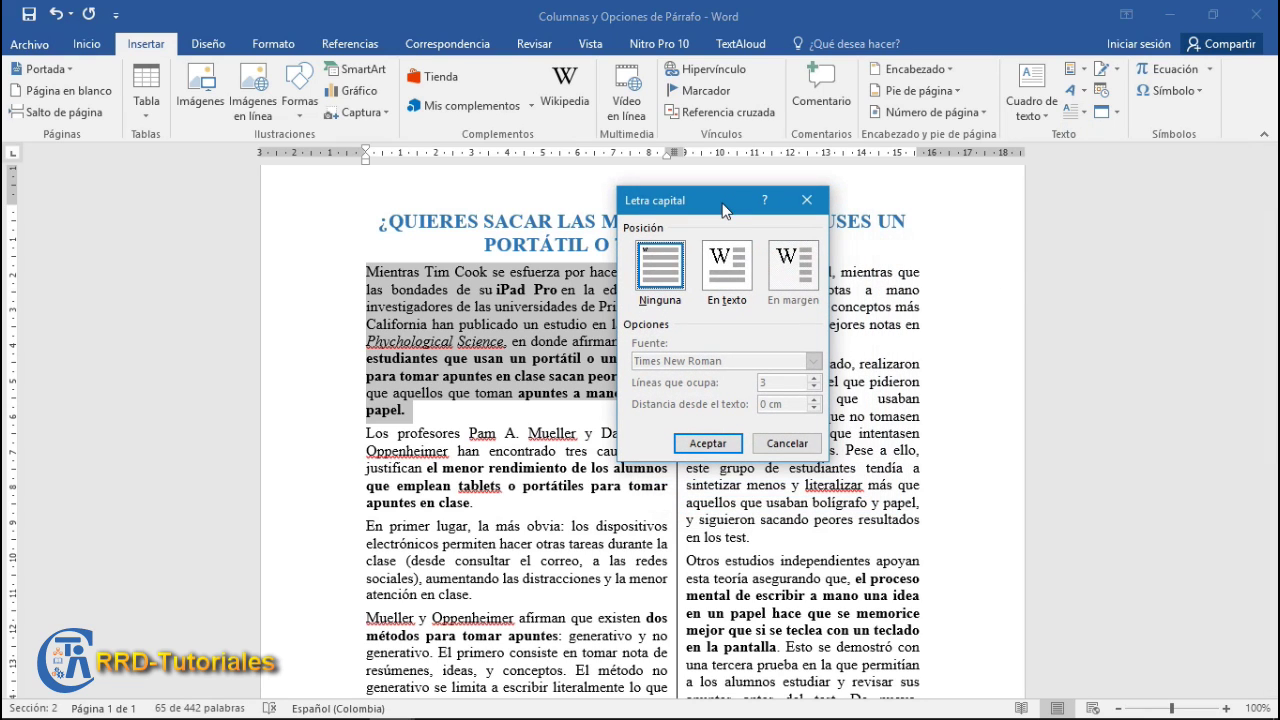
left_click(729, 285)
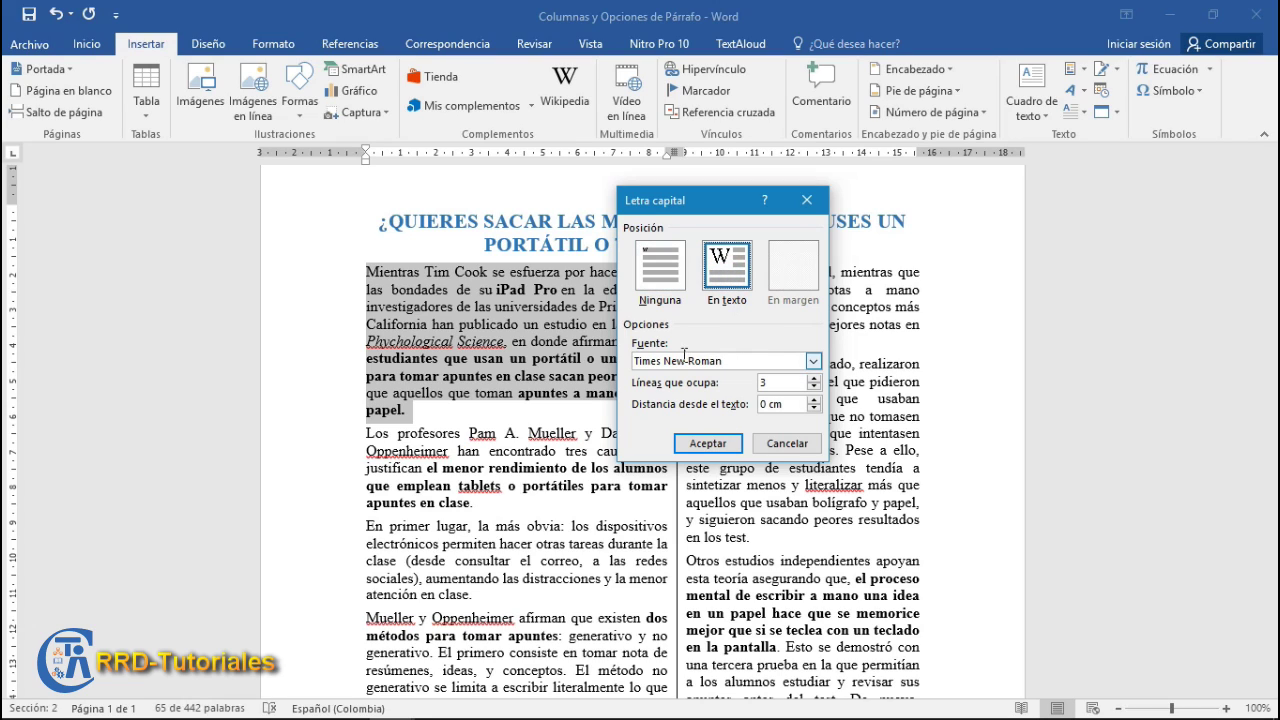
- Choose Algerian as the drop cap's font
left_click(814, 361)
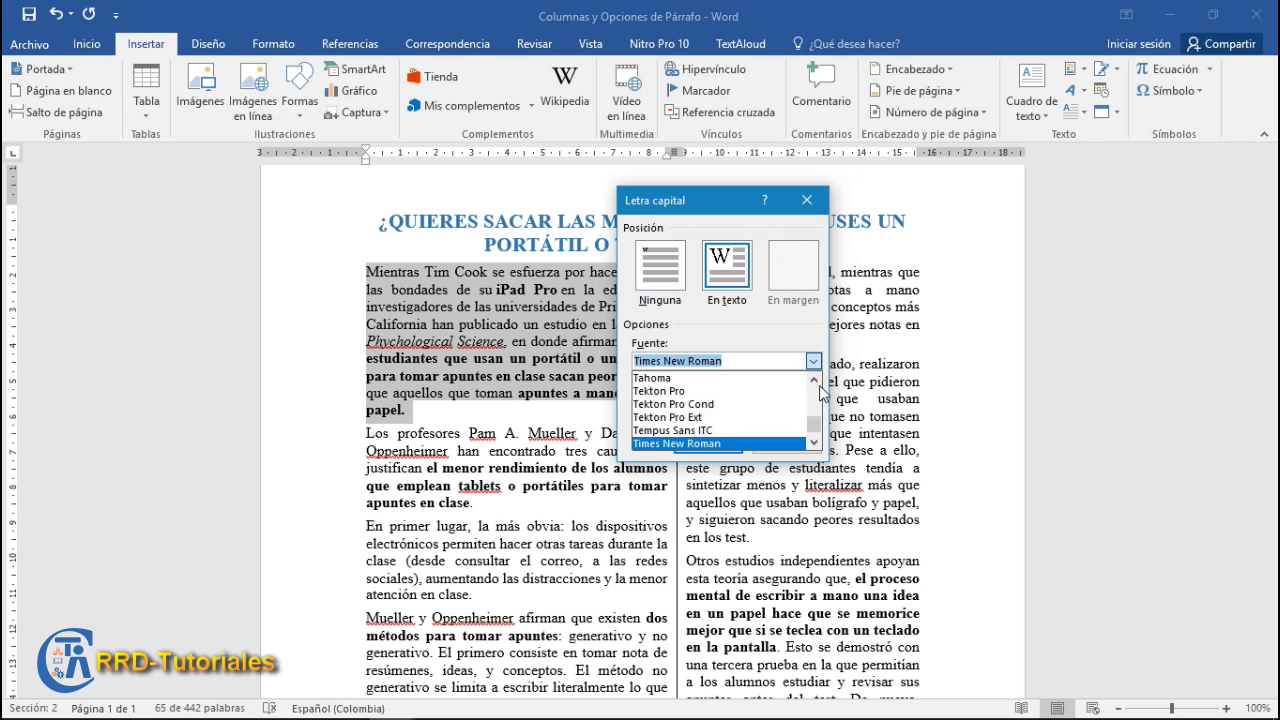
left_click(814, 379)
left_click_drag(815, 421, 815, 392)
left_click(815, 443)
left_click(815, 443)
left_click(815, 443)
left_click(815, 443)
left_click(815, 443)
left_click(815, 443)
left_click(815, 443)
left_click(815, 443)
left_click(815, 443)
left_click(815, 443)
left_click(815, 443)
left_click_drag(815, 443, 815, 443)
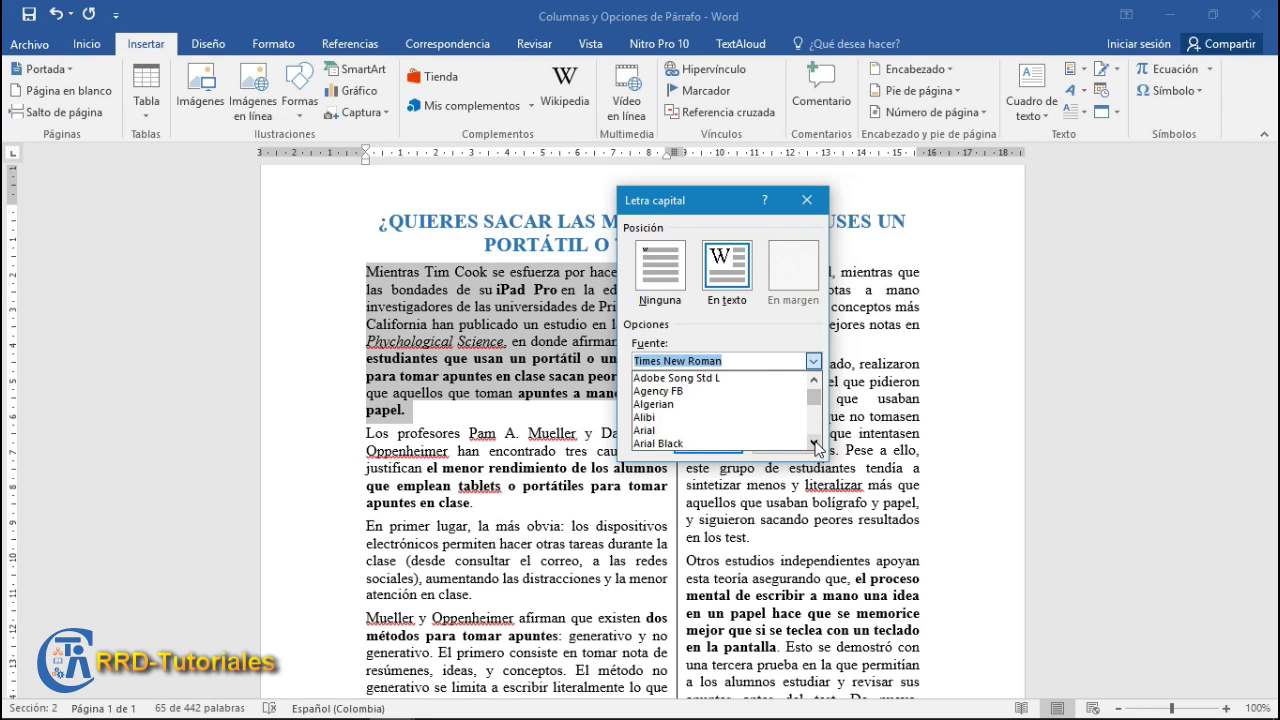
left_click(674, 405)
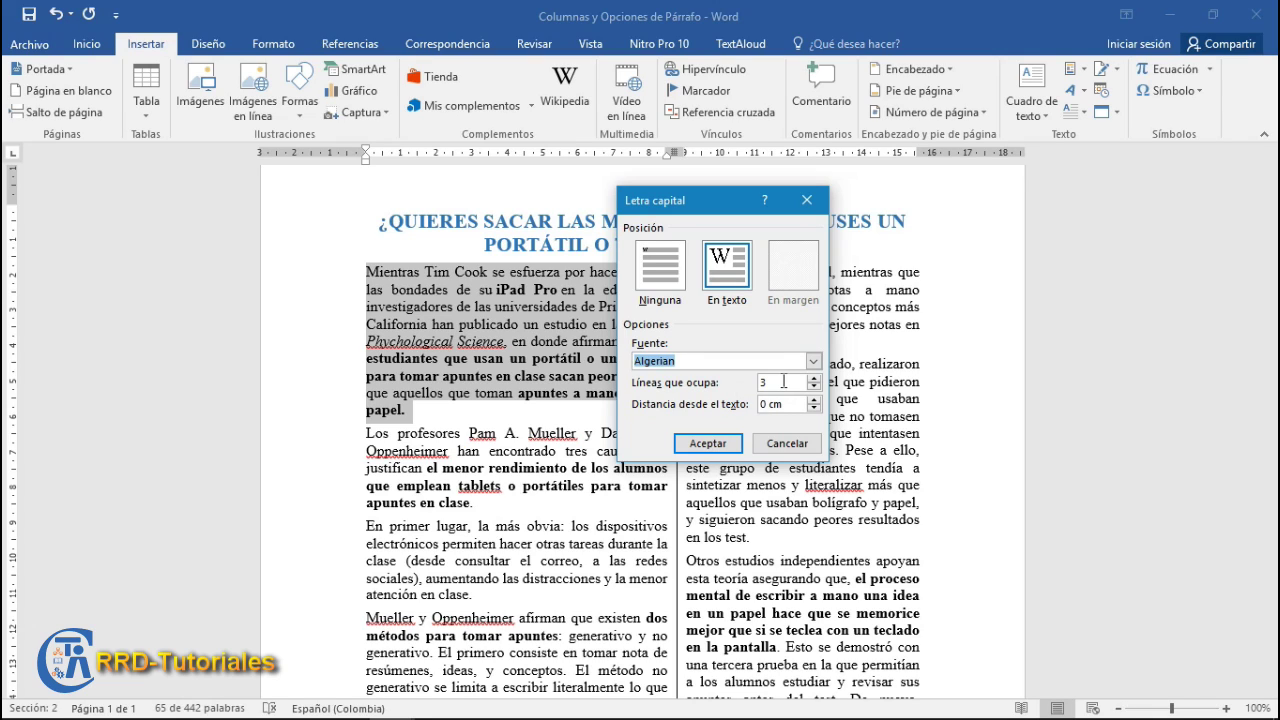
- Make the drop cap span 4 lines, increase its distance from the text by three increments and apply it
left_click(782, 382)
left_click(814, 378)
left_click(797, 405)
left_click(814, 400)
left_click(814, 400)
left_click(814, 400)
left_click(697, 443)
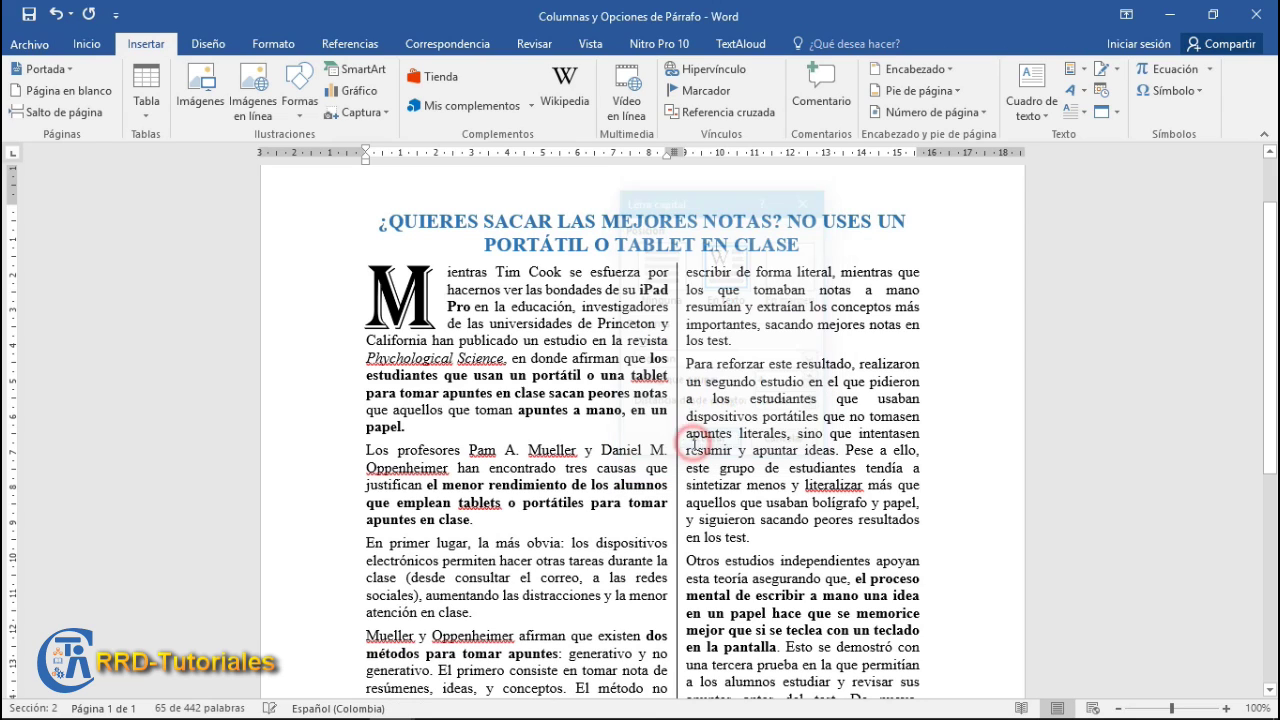
- Colour the drop cap M in the same blue as the title
left_click(532, 390)
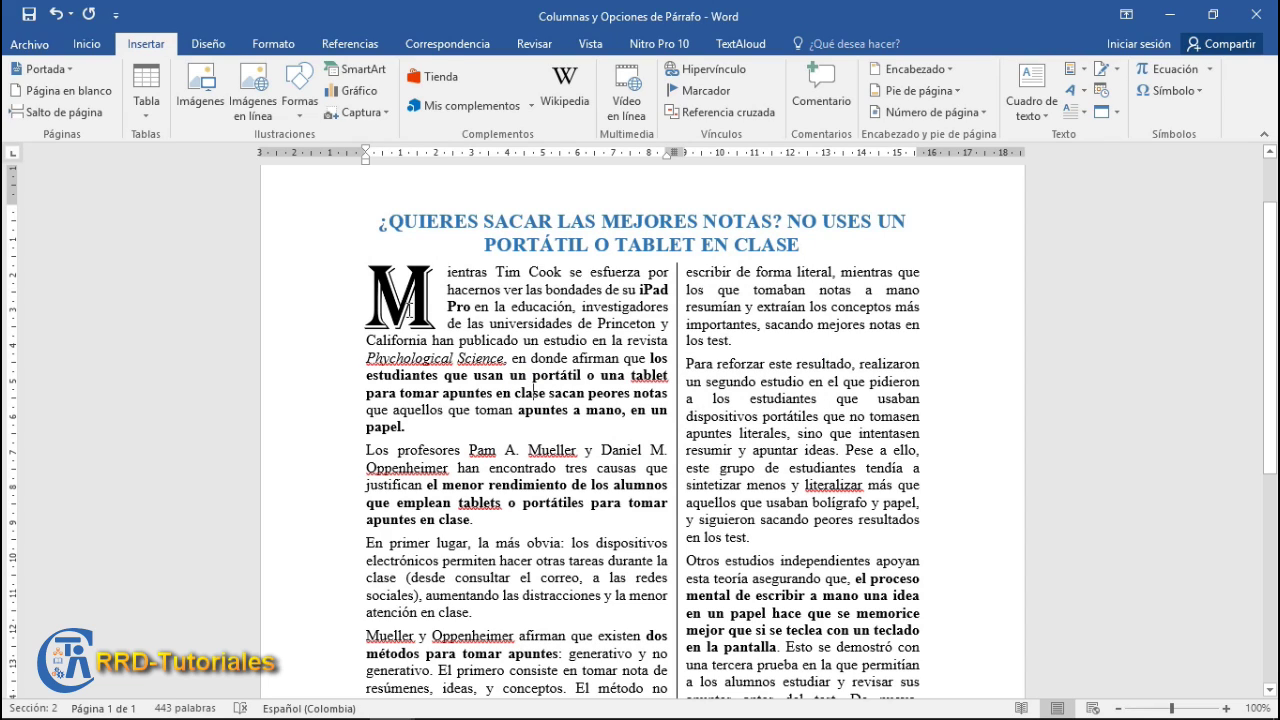
left_click(398, 288)
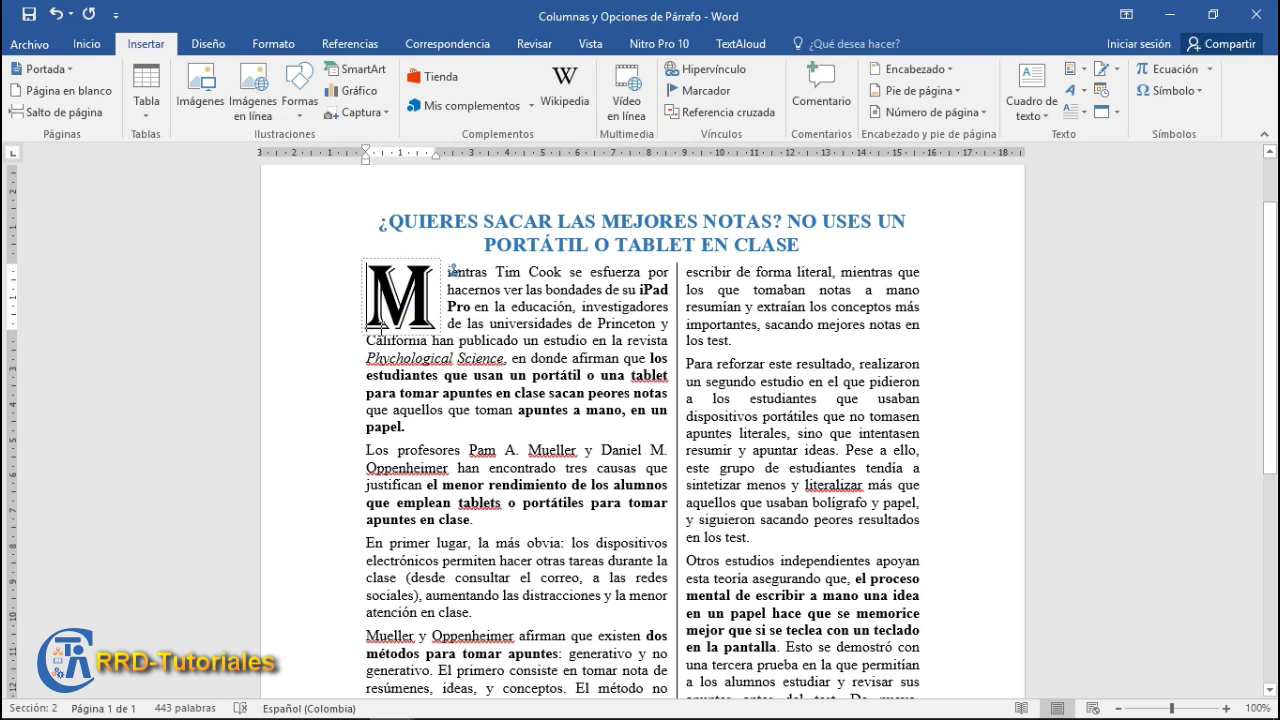
left_click(371, 296)
left_click_drag(371, 296, 440, 296)
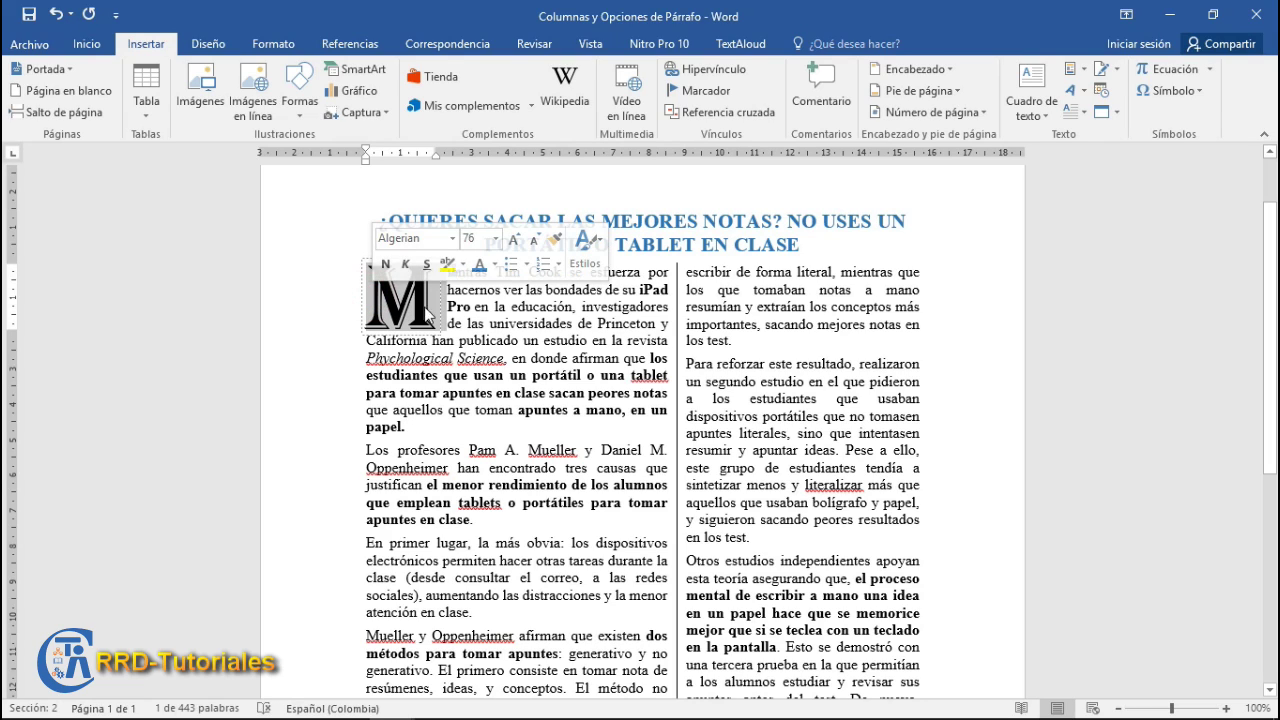
left_click(481, 266)
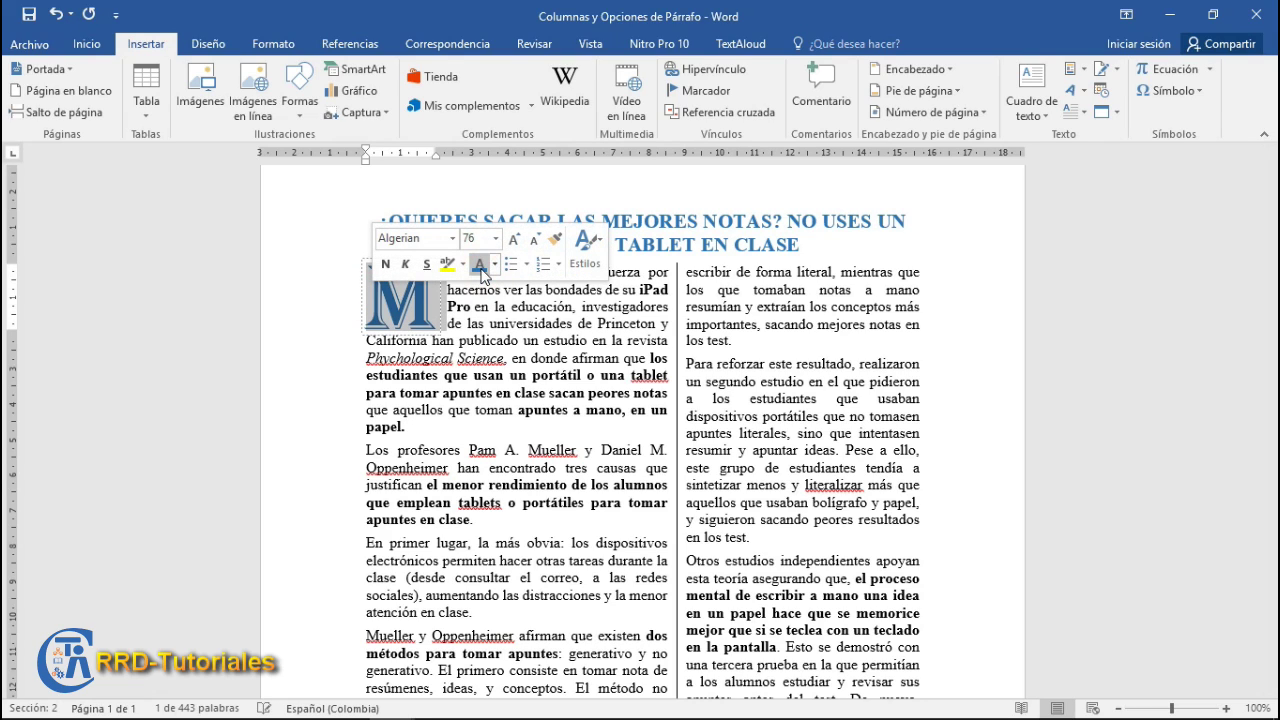
left_click(528, 401)
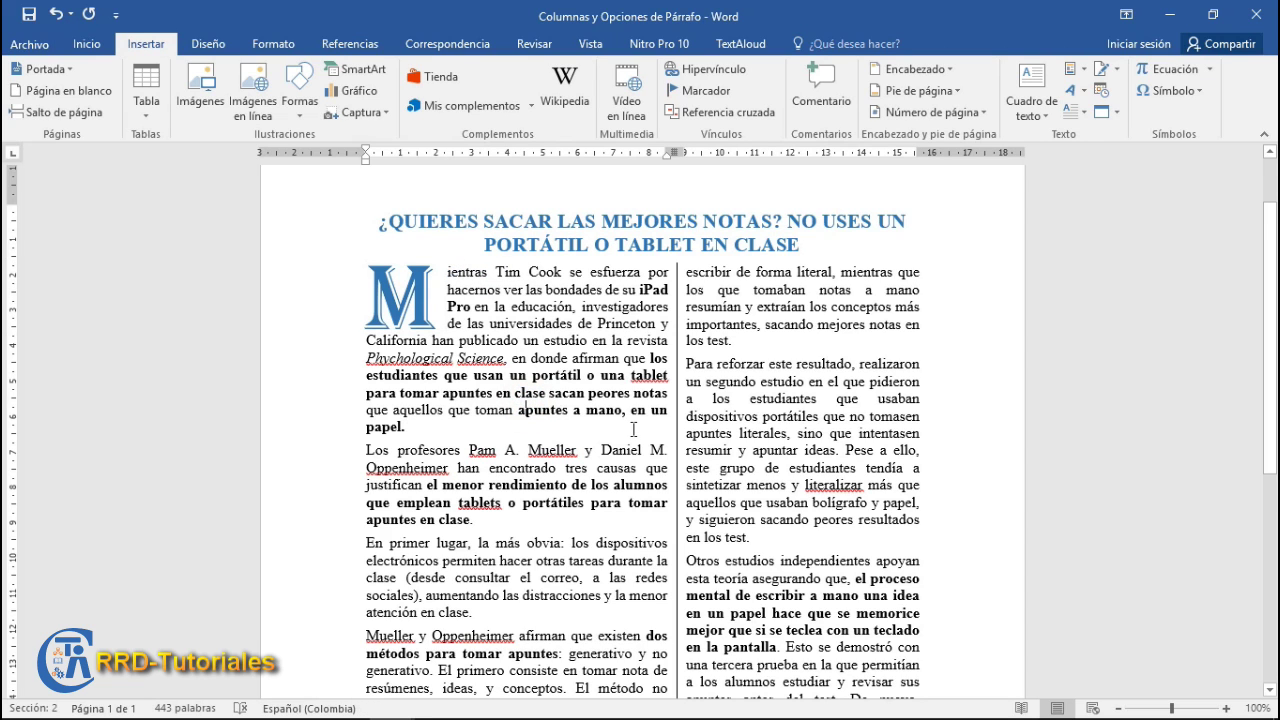
- Select the second body paragraph, starting "Los profesores", and examine its indent and spacing settings without changing them
scroll(634, 429, "down", 1)
scroll(631, 429, "up", 1)
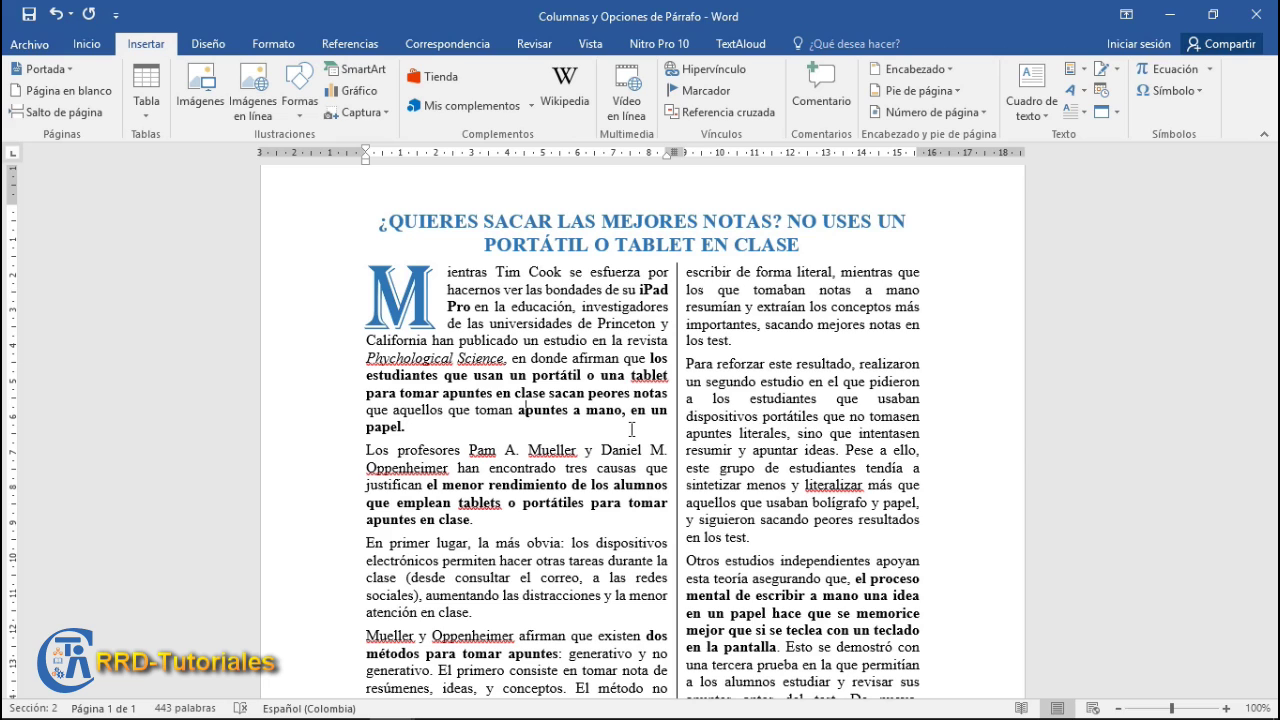
scroll(628, 428, "down", 1)
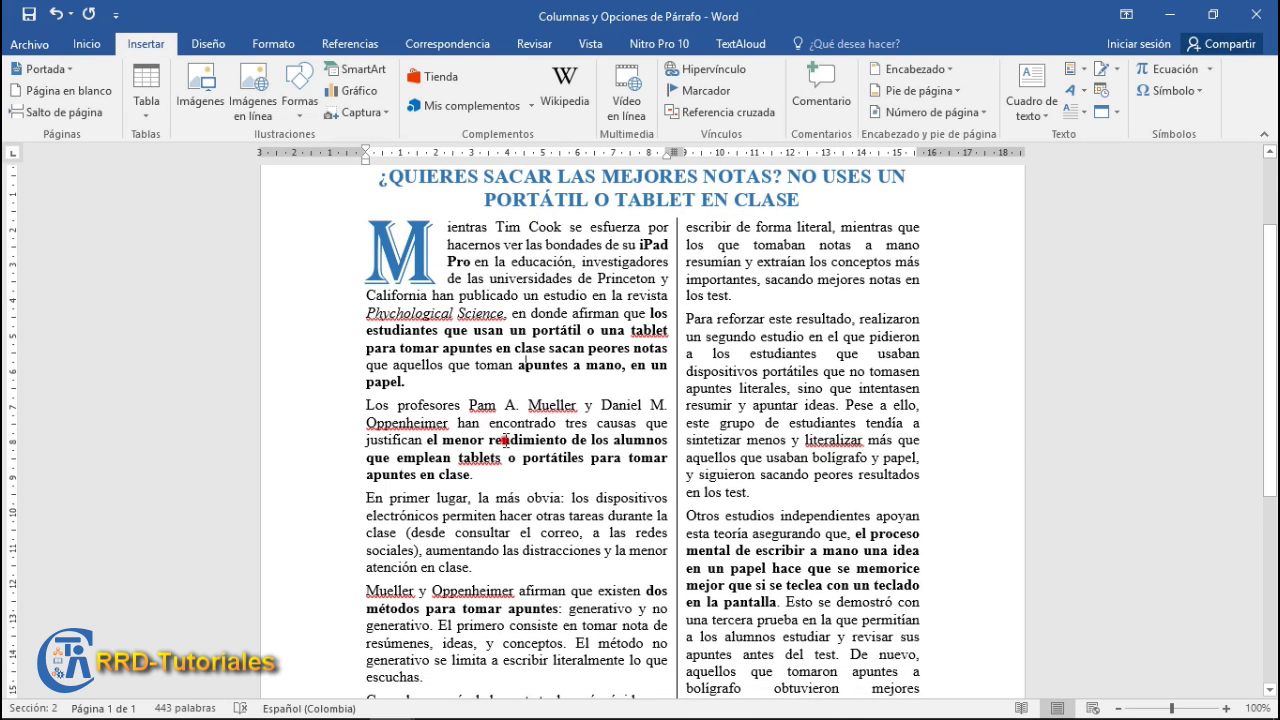
triple_click(505, 440)
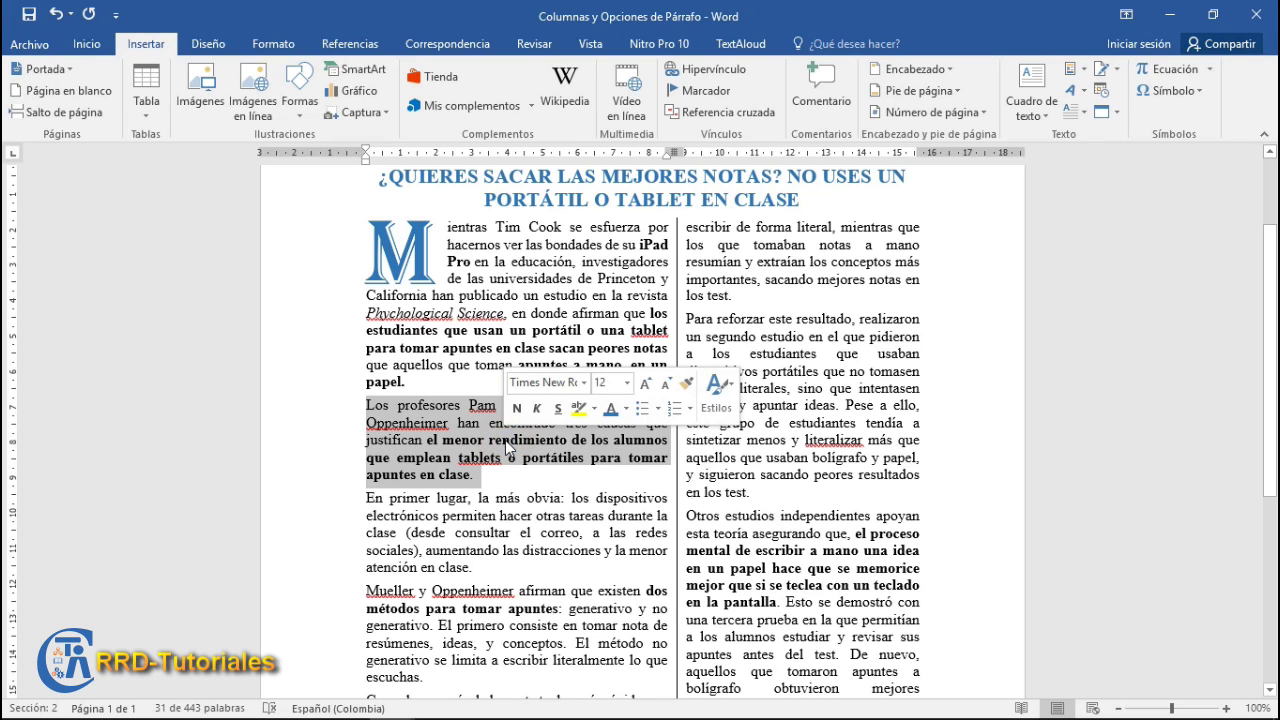
left_click(88, 46)
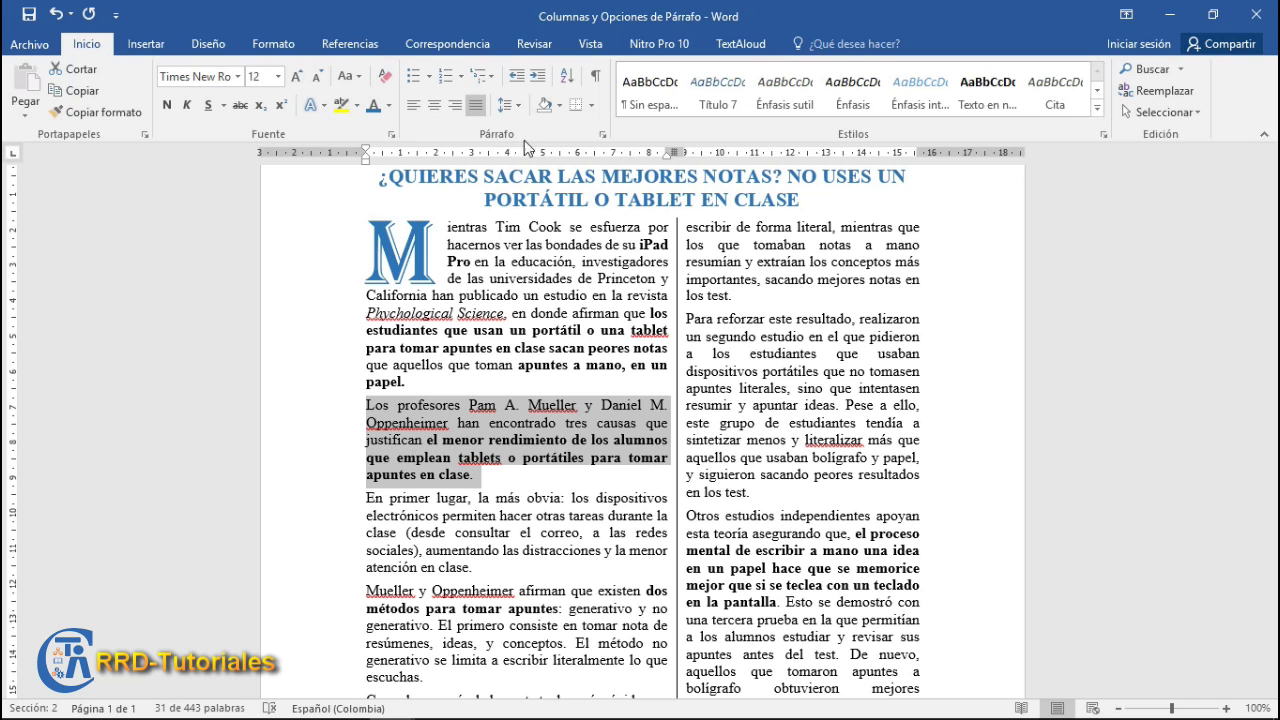
left_click(603, 139)
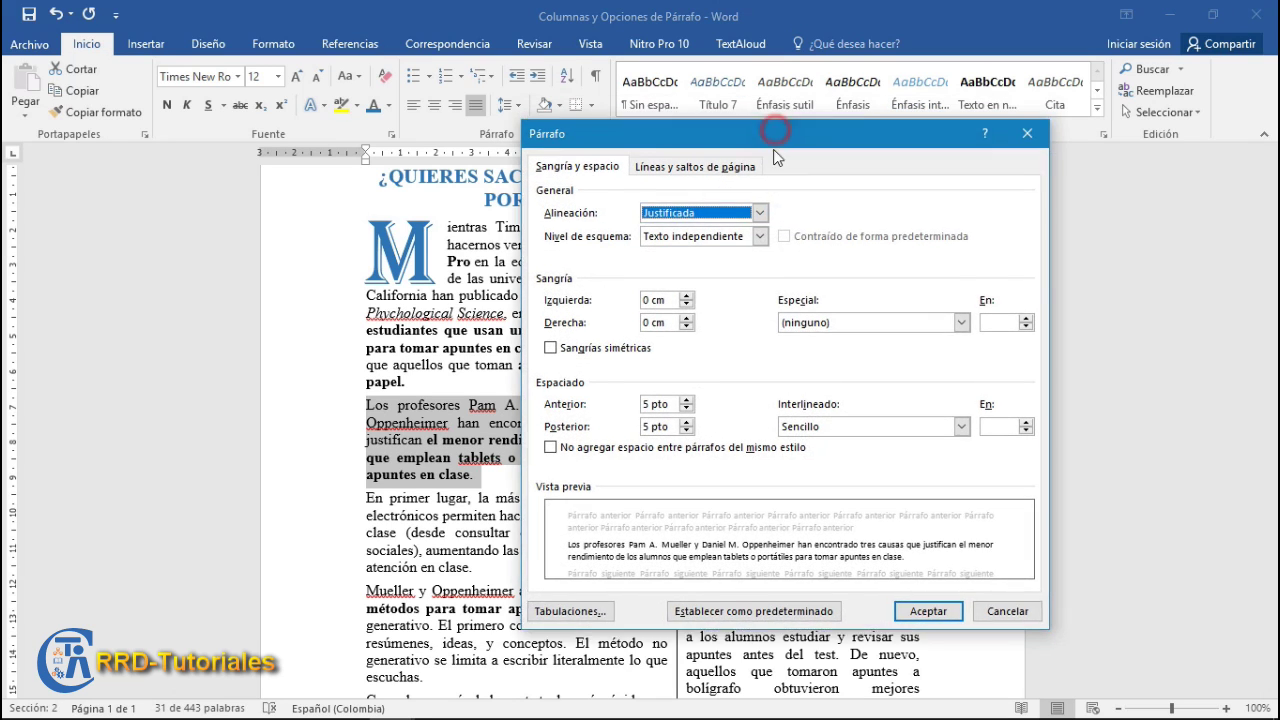
left_click_drag(774, 152, 740, 163)
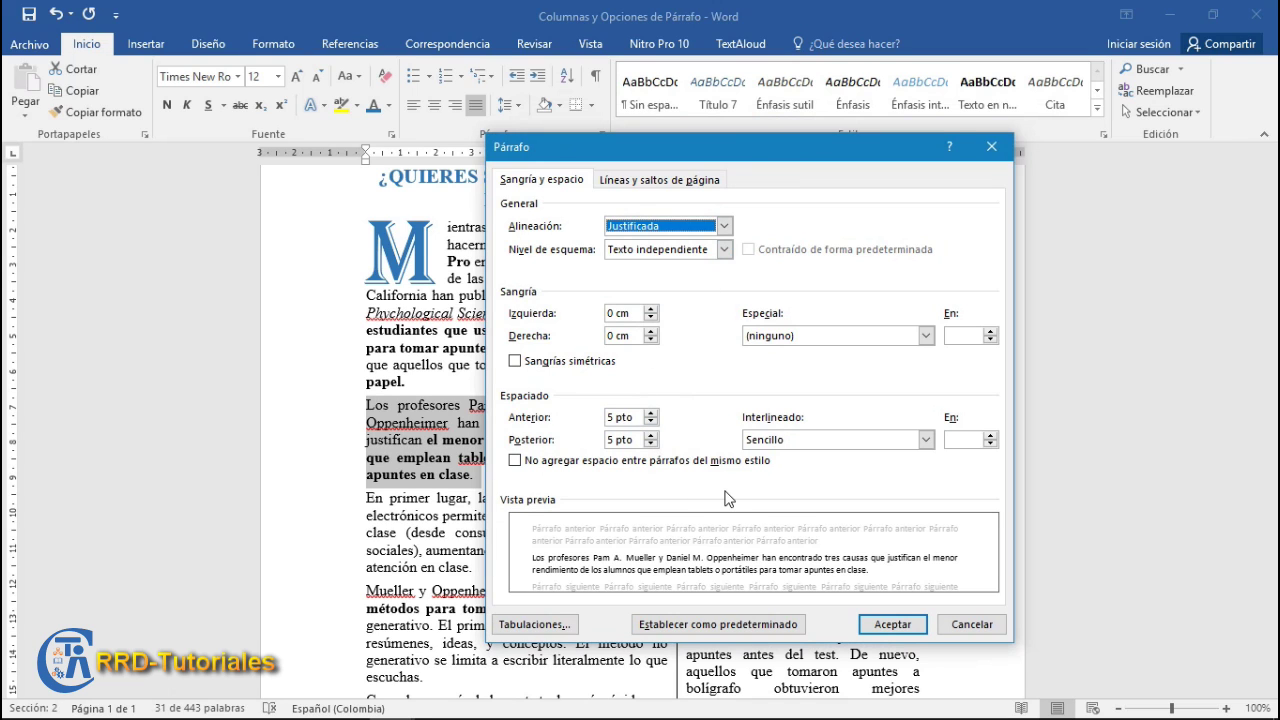
left_click(972, 624)
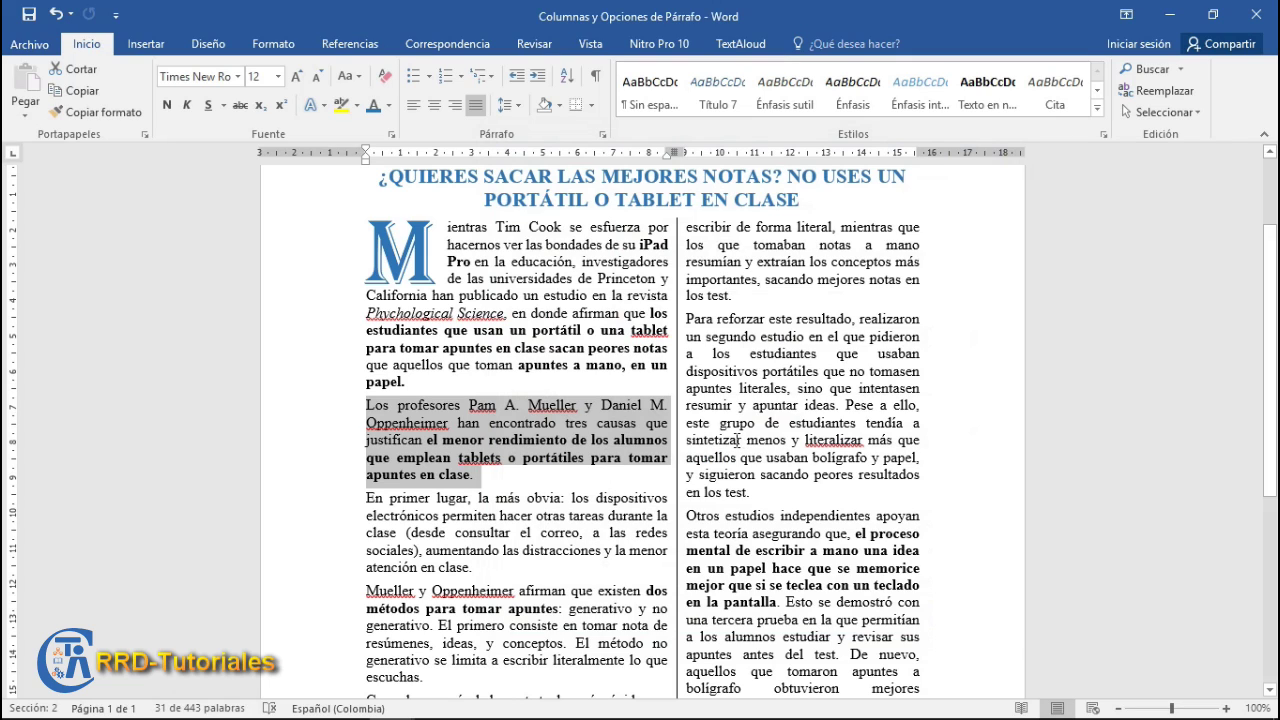
- Reopen the selected paragraph's settings and review the alignment and special indent options
left_click(284, 41)
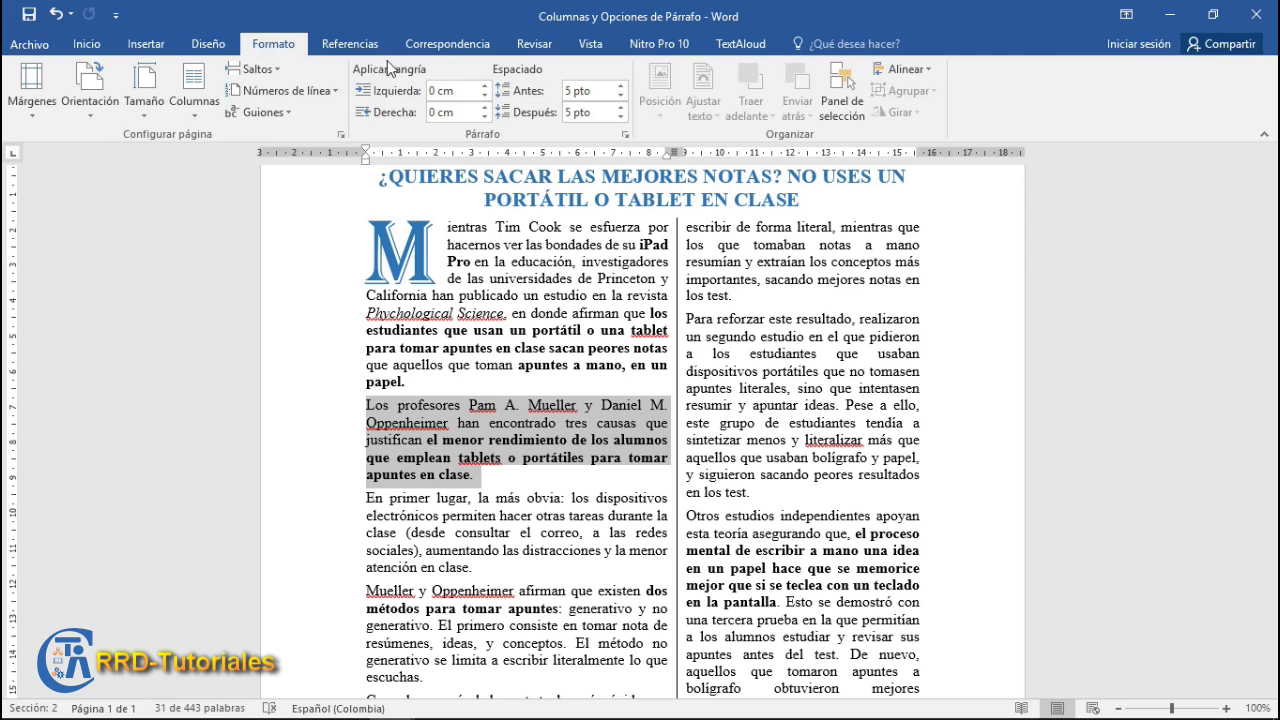
left_click(627, 134)
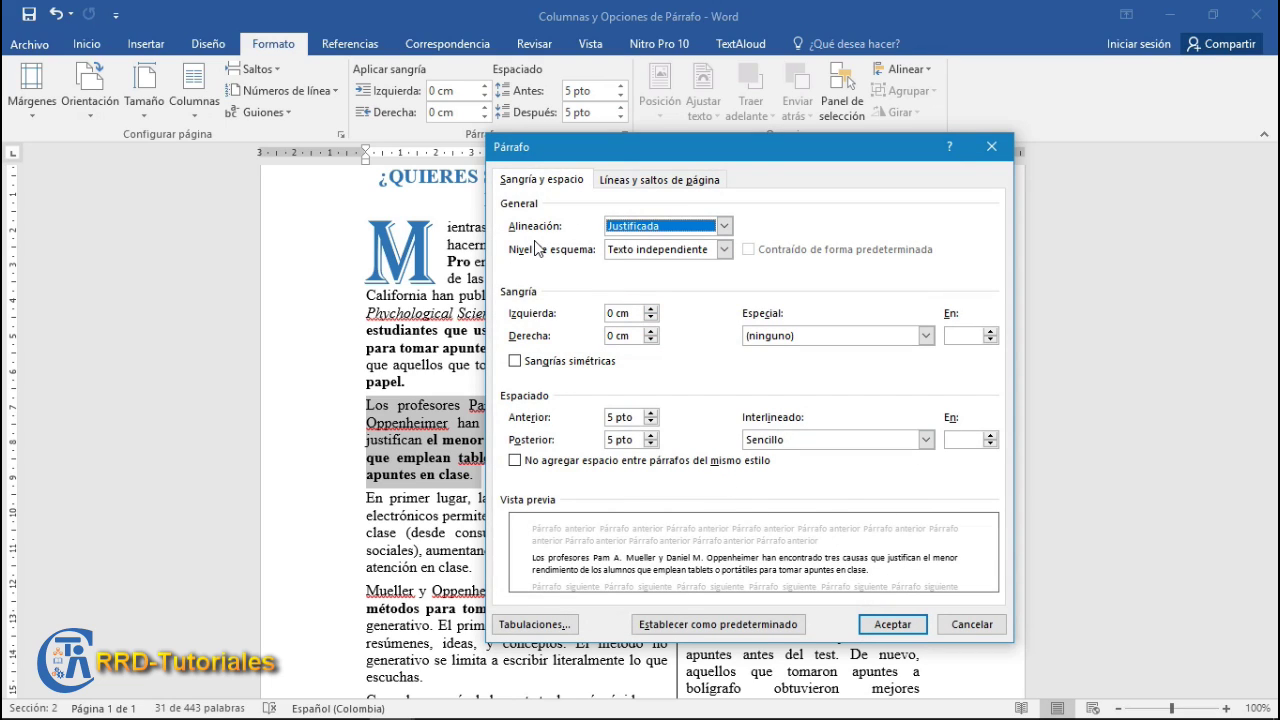
left_click(724, 226)
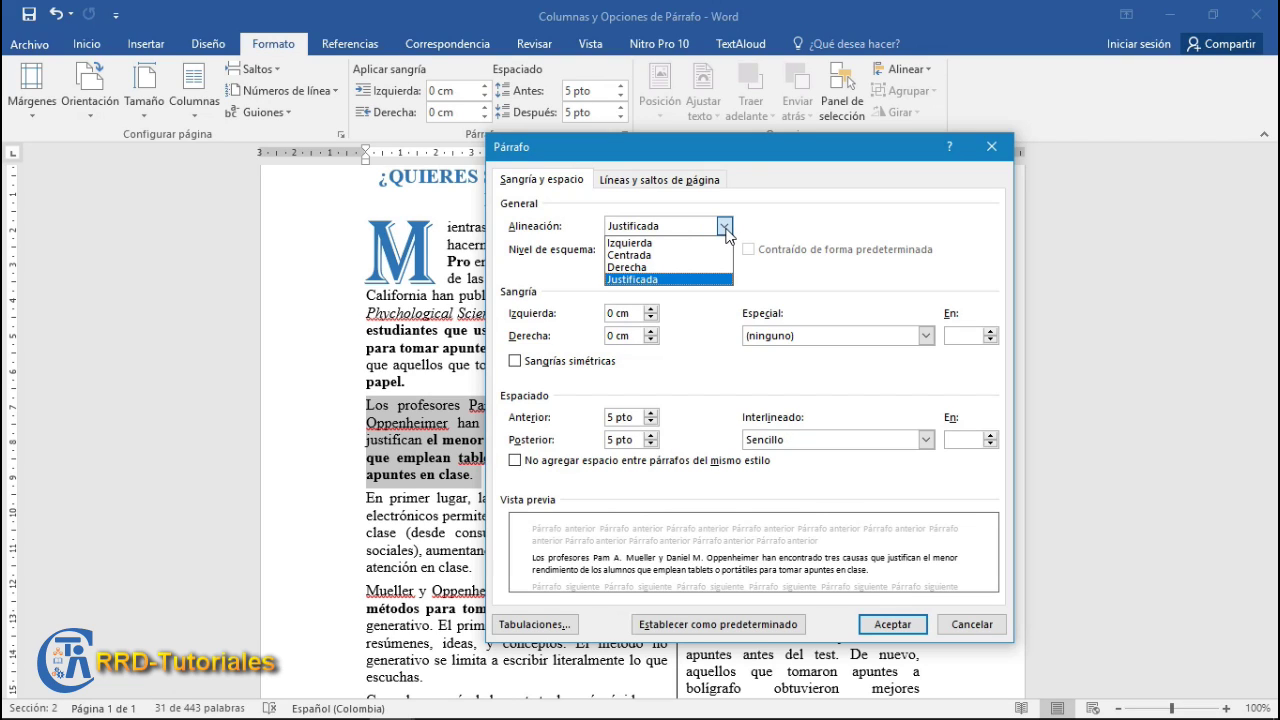
left_click(725, 228)
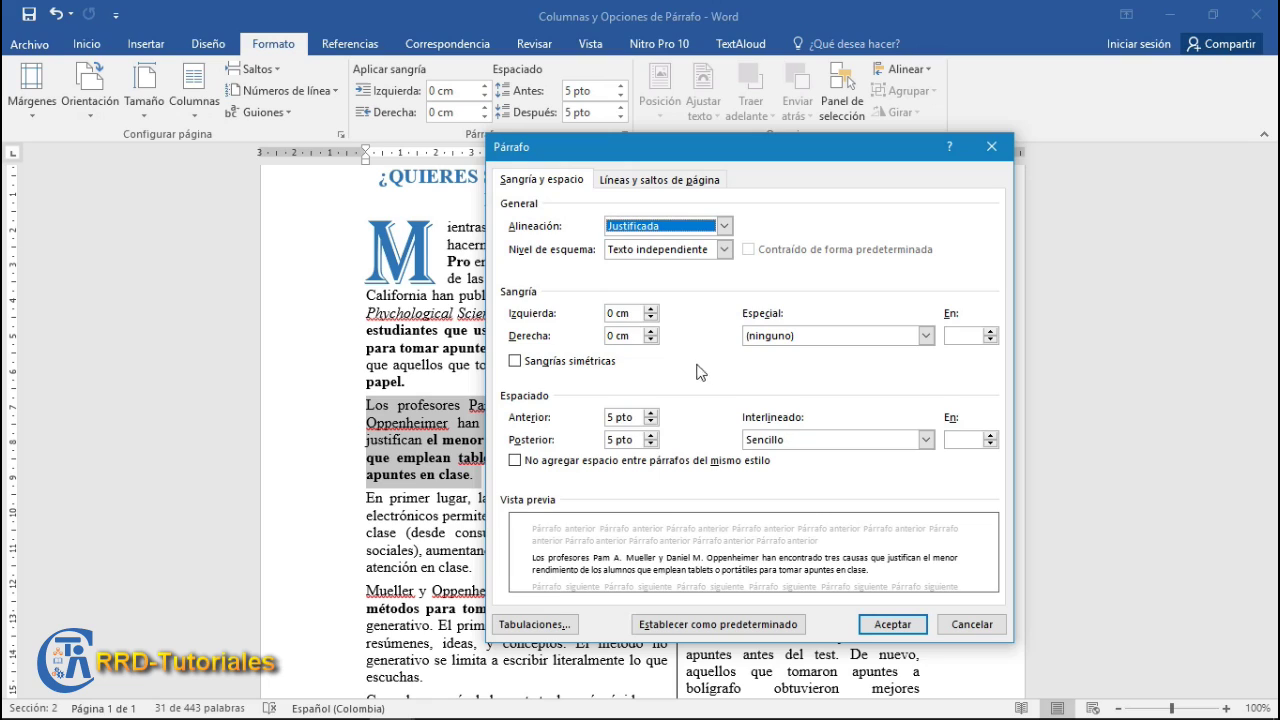
left_click(927, 337)
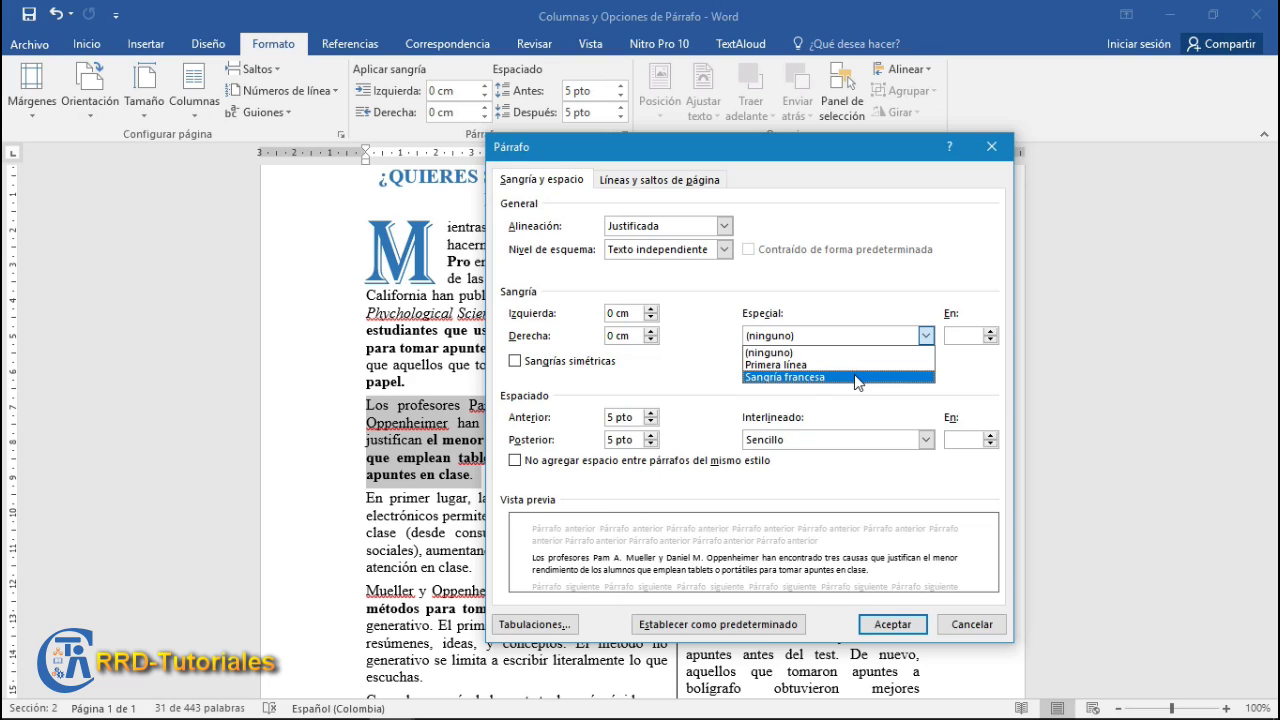
left_click(922, 336)
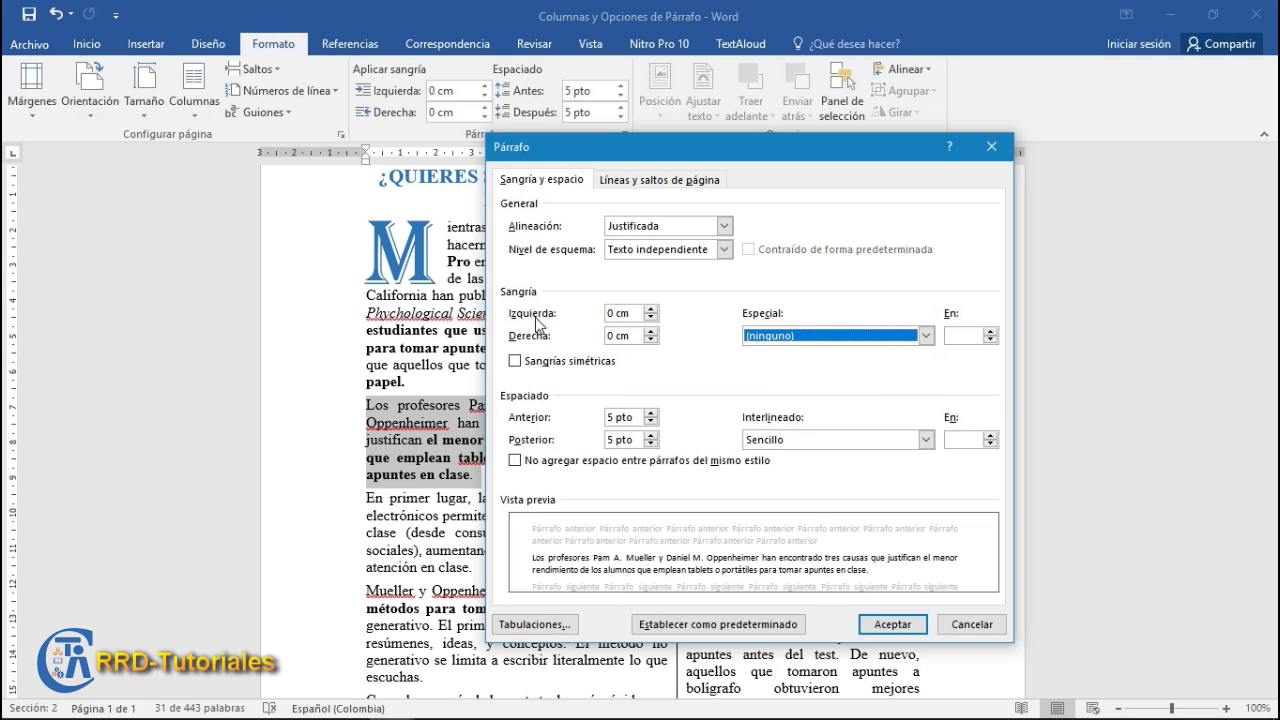
- Set the selected paragraph's left indent to 1 cm and apply it
left_click(628, 314)
left_click(651, 310)
left_click(651, 310)
left_click(651, 310)
left_click(651, 310)
left_click(651, 310)
left_click(651, 310)
left_click(651, 310)
left_click(651, 310)
left_click(651, 310)
left_click(651, 310)
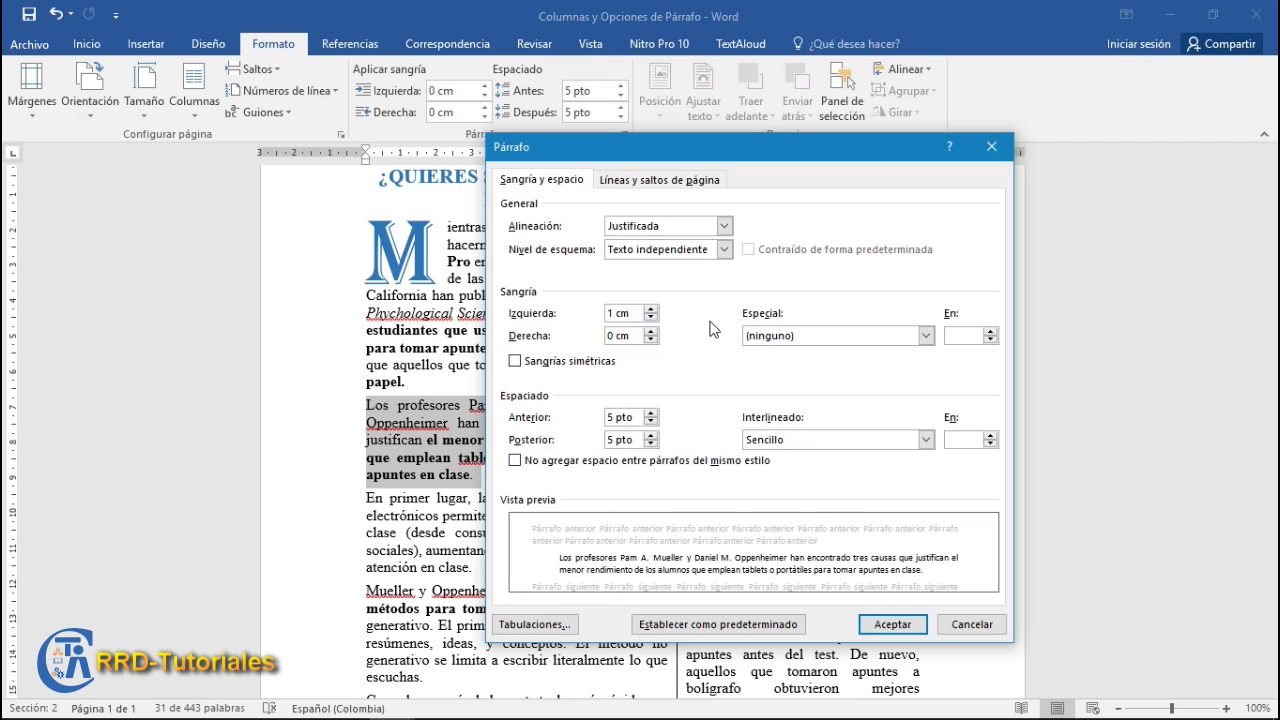
left_click(880, 625)
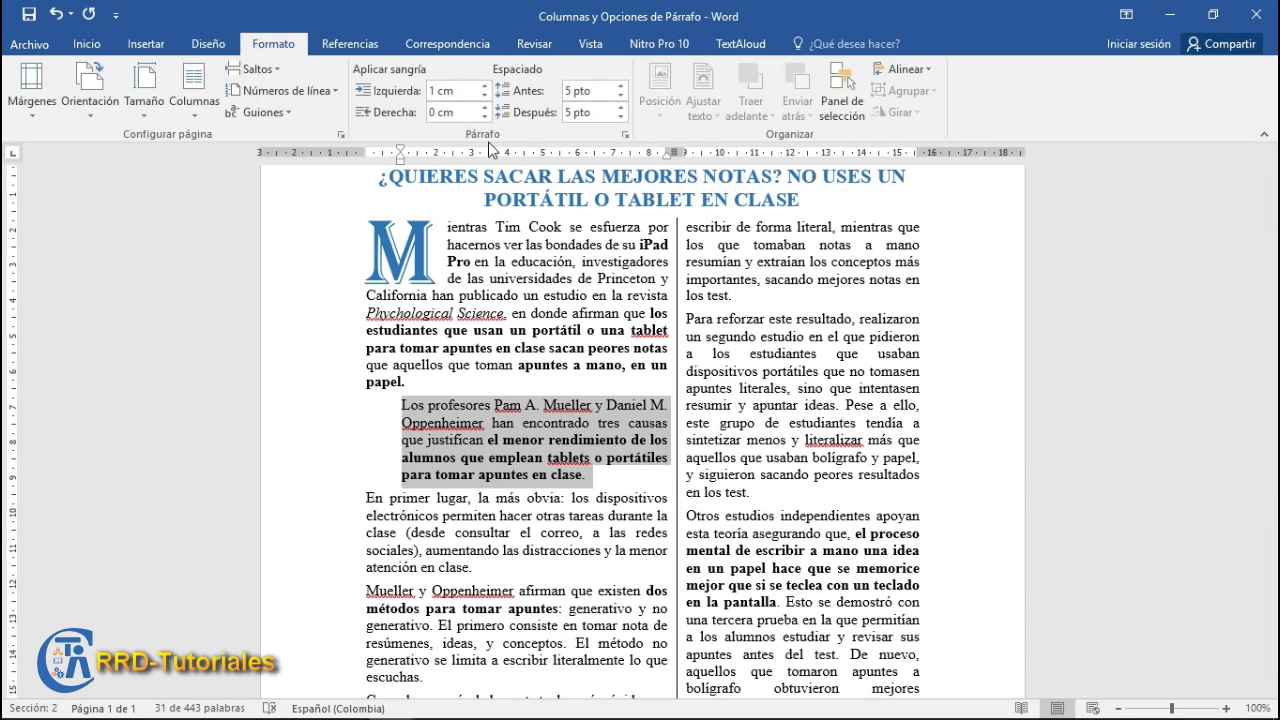
- Try a left indent of 1.4 cm on the selected paragraph and set it back to 1 cm
left_click(469, 92)
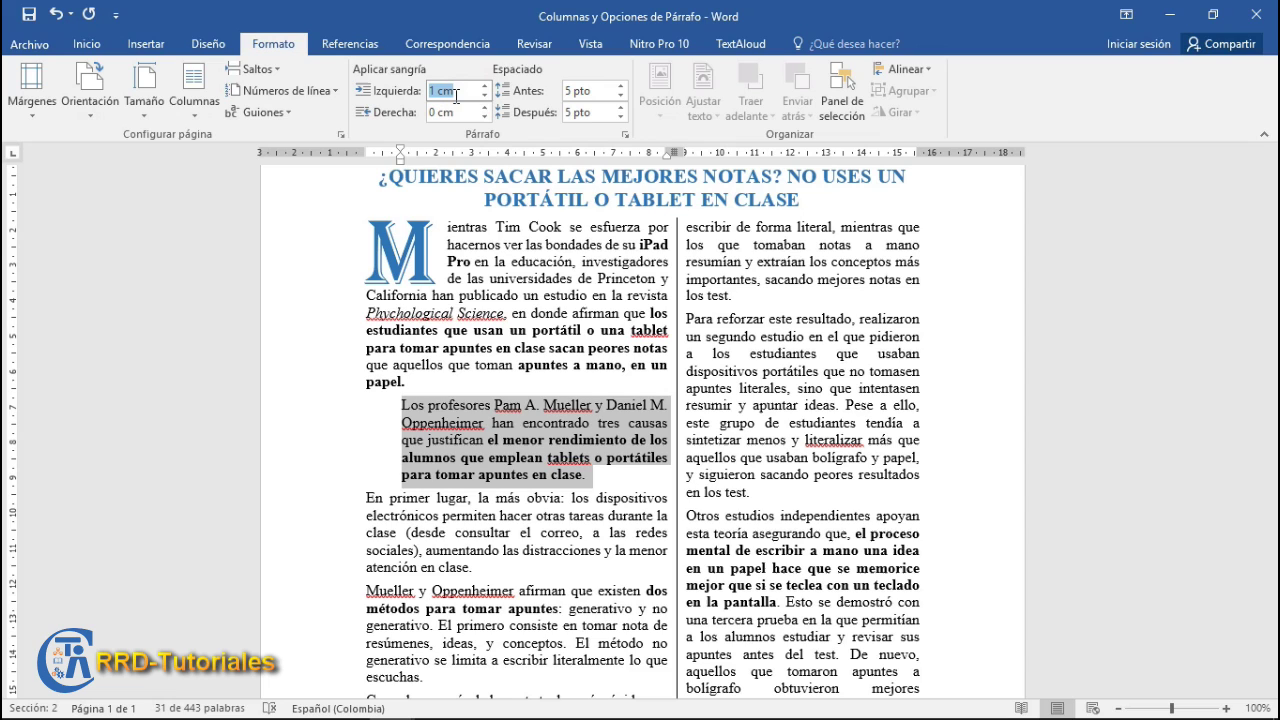
left_click(485, 88)
left_click(485, 88)
left_click(485, 88)
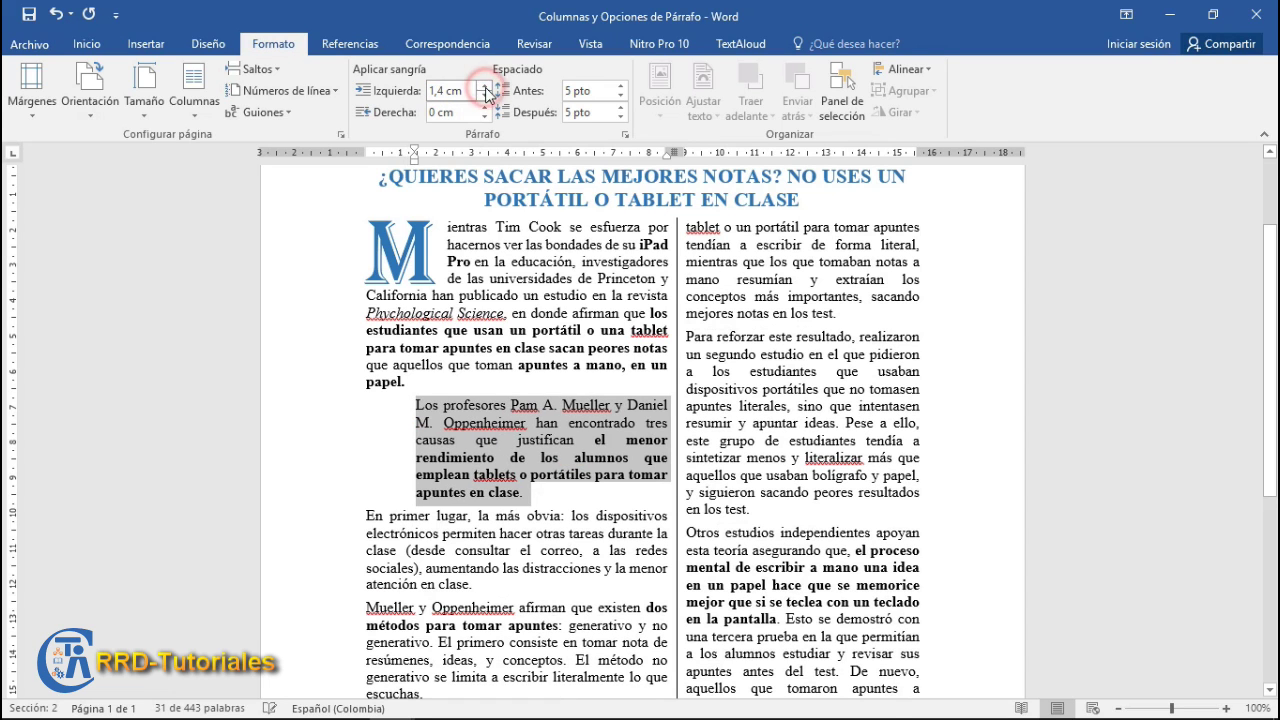
left_click(486, 97)
left_click(486, 97)
left_click(486, 97)
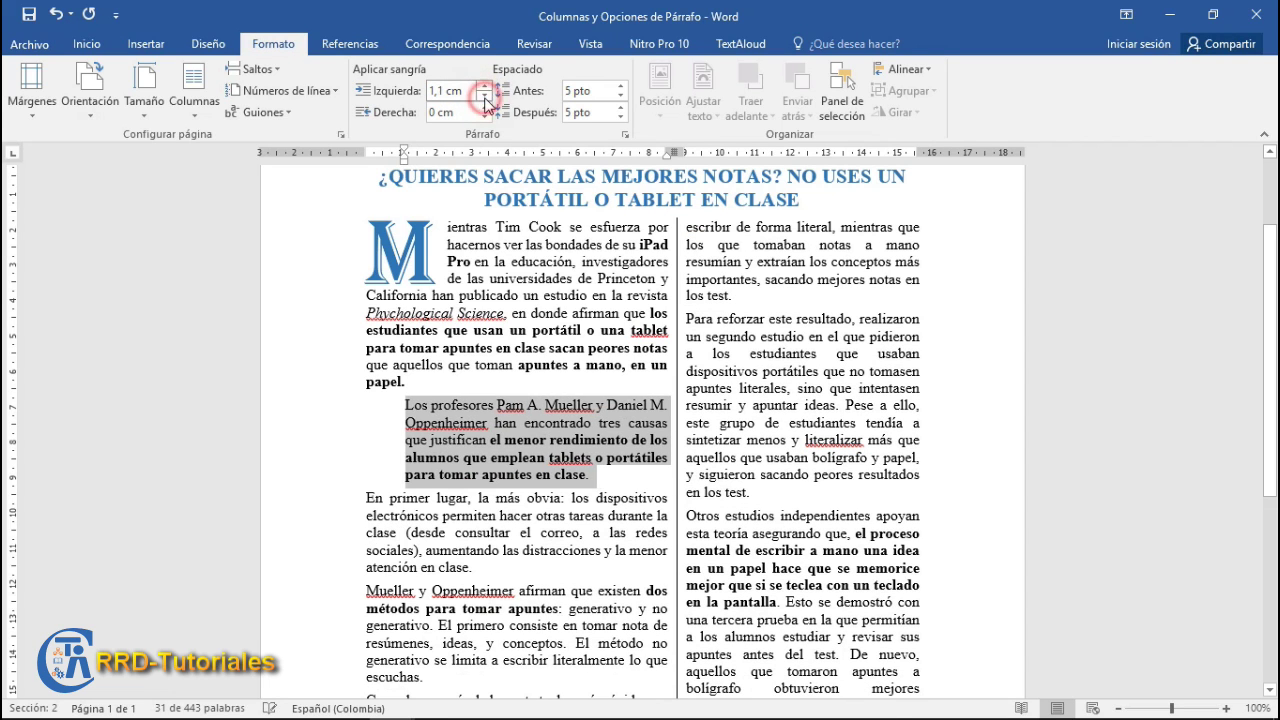
left_click(486, 97)
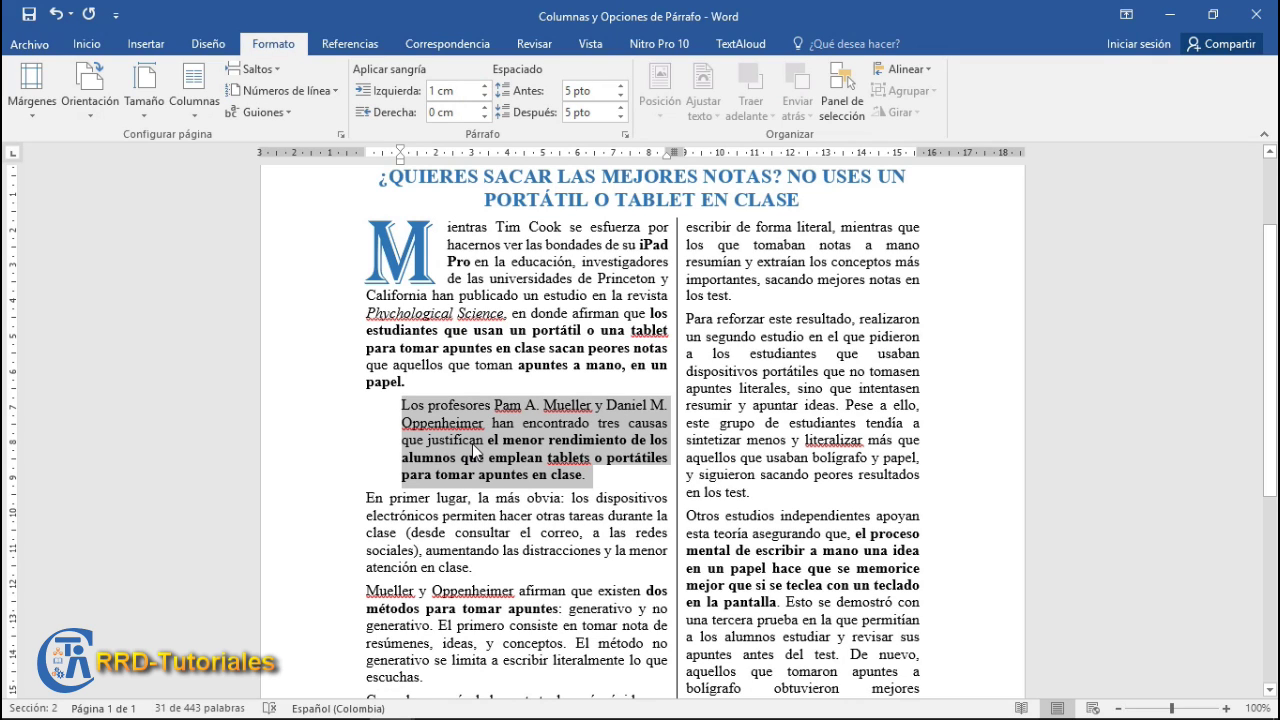
- Try increasing the selected paragraph's left indent, undo that, and reduce the left indent to 0 cm
key("ctrl+m")
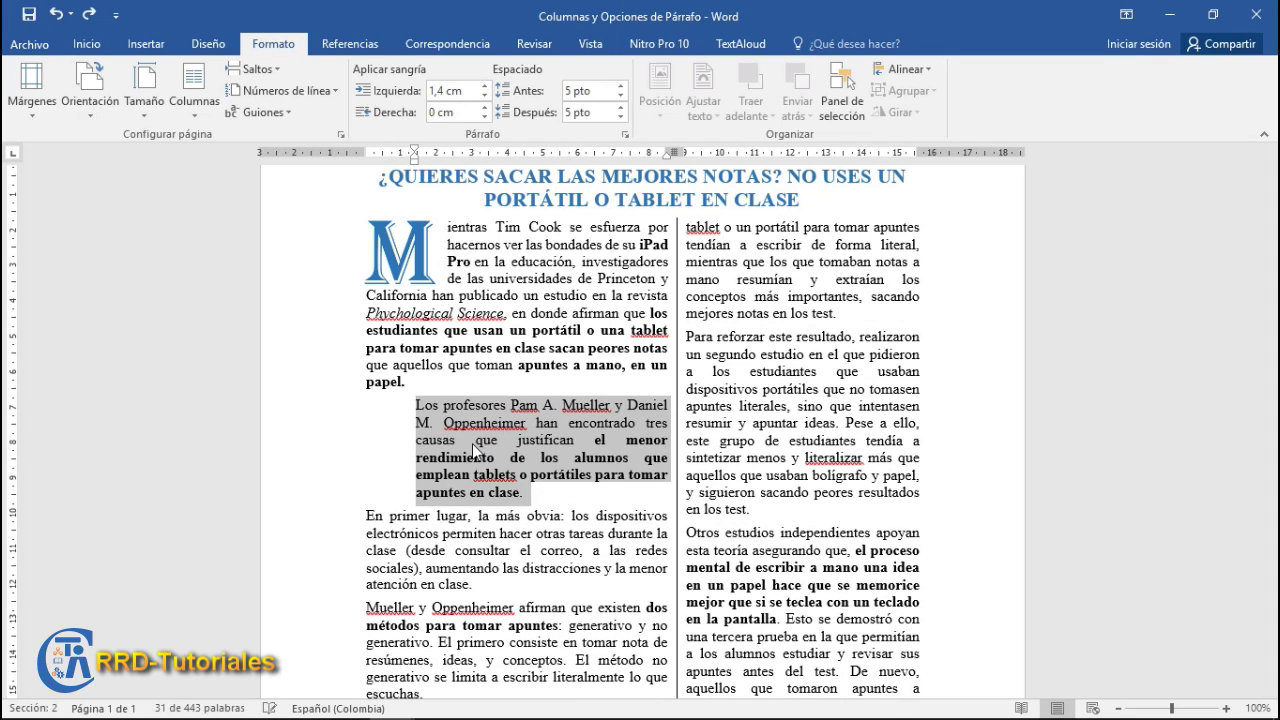
key("ctrl+z")
key("ctrl+shift+m")
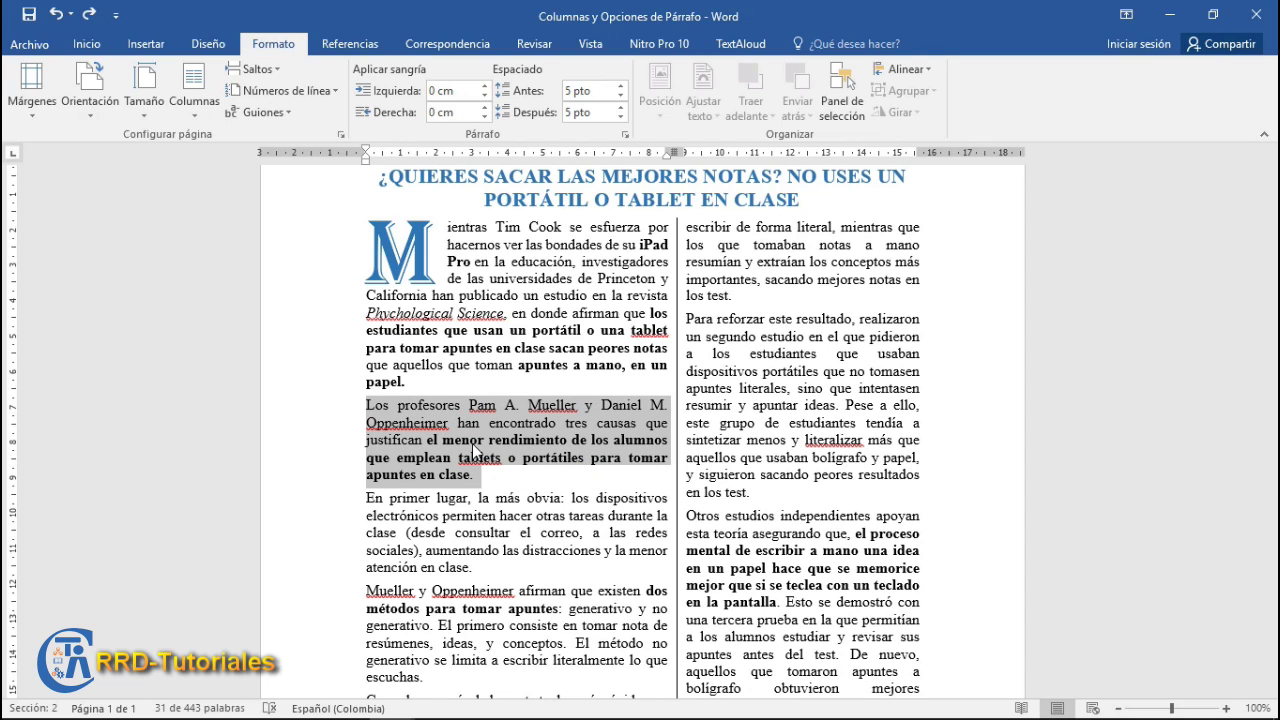
- Give the selected "Los profesores" paragraph a special indent of Primera línea at 0.6 cm and apply it
right_click(524, 427)
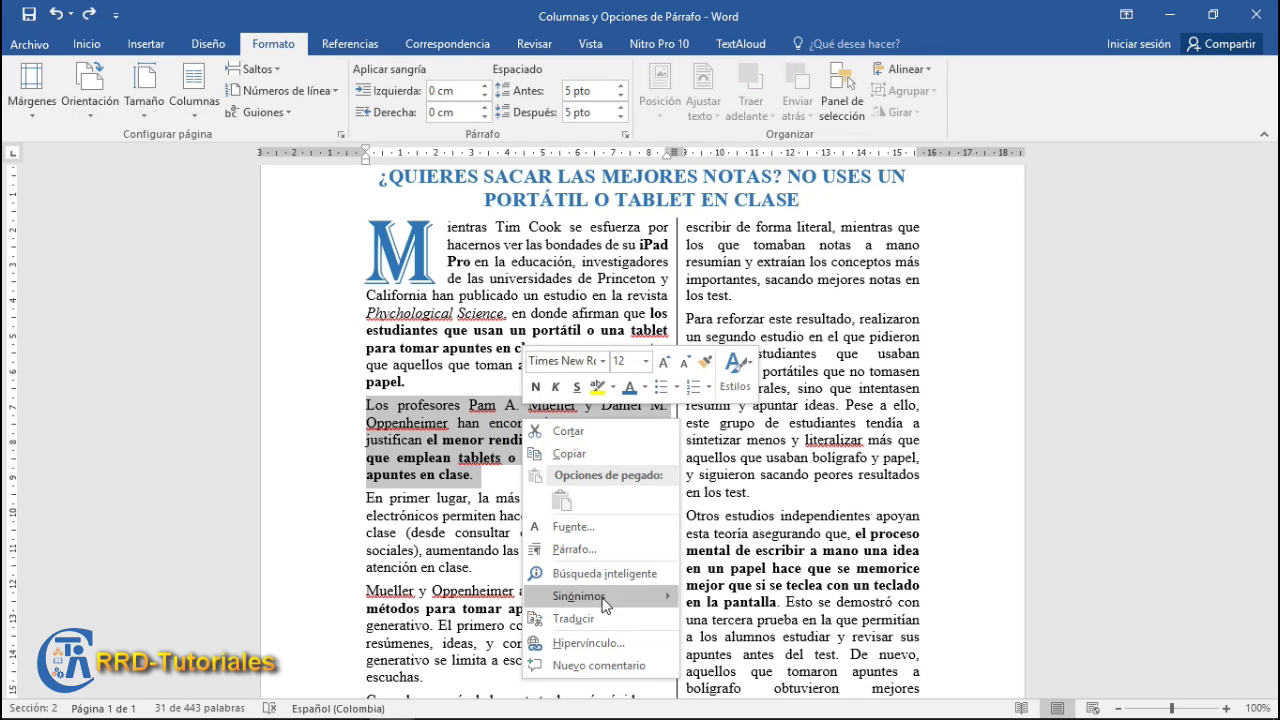
left_click(587, 551)
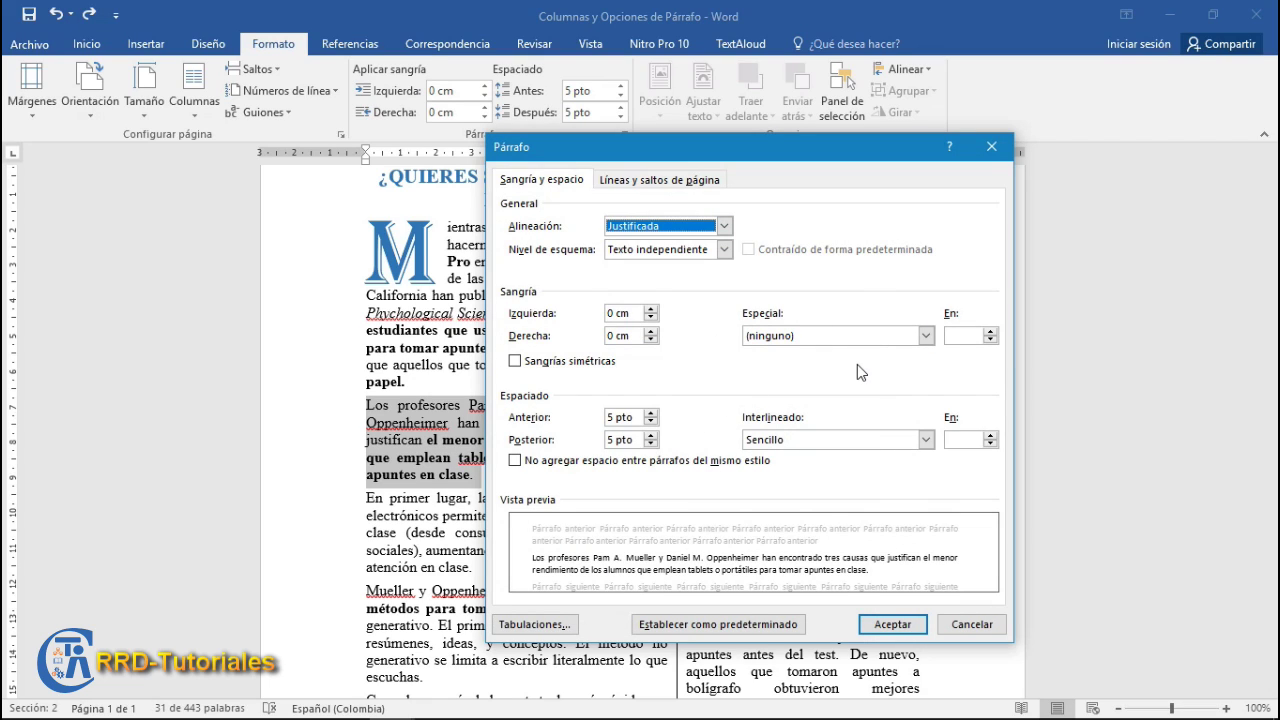
left_click(925, 336)
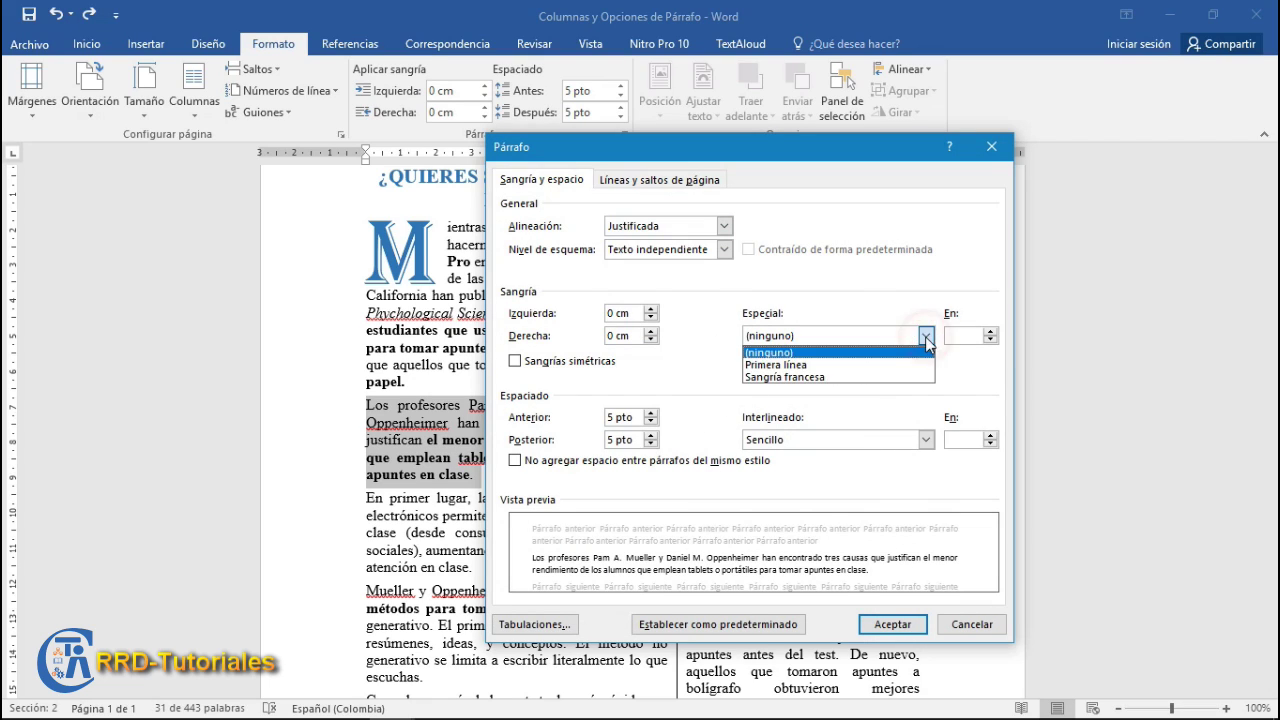
left_click(801, 366)
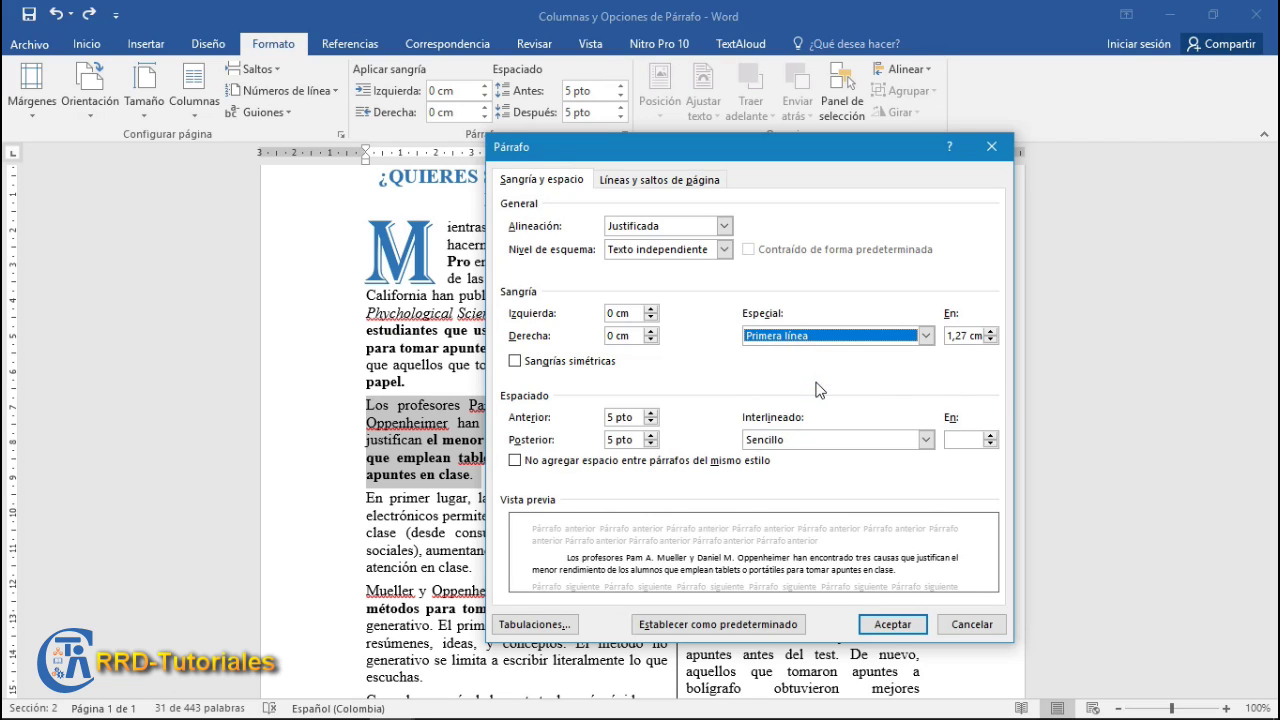
left_click(990, 341)
left_click(990, 341)
left_click(990, 341)
left_click(990, 341)
left_click(990, 341)
left_click(990, 341)
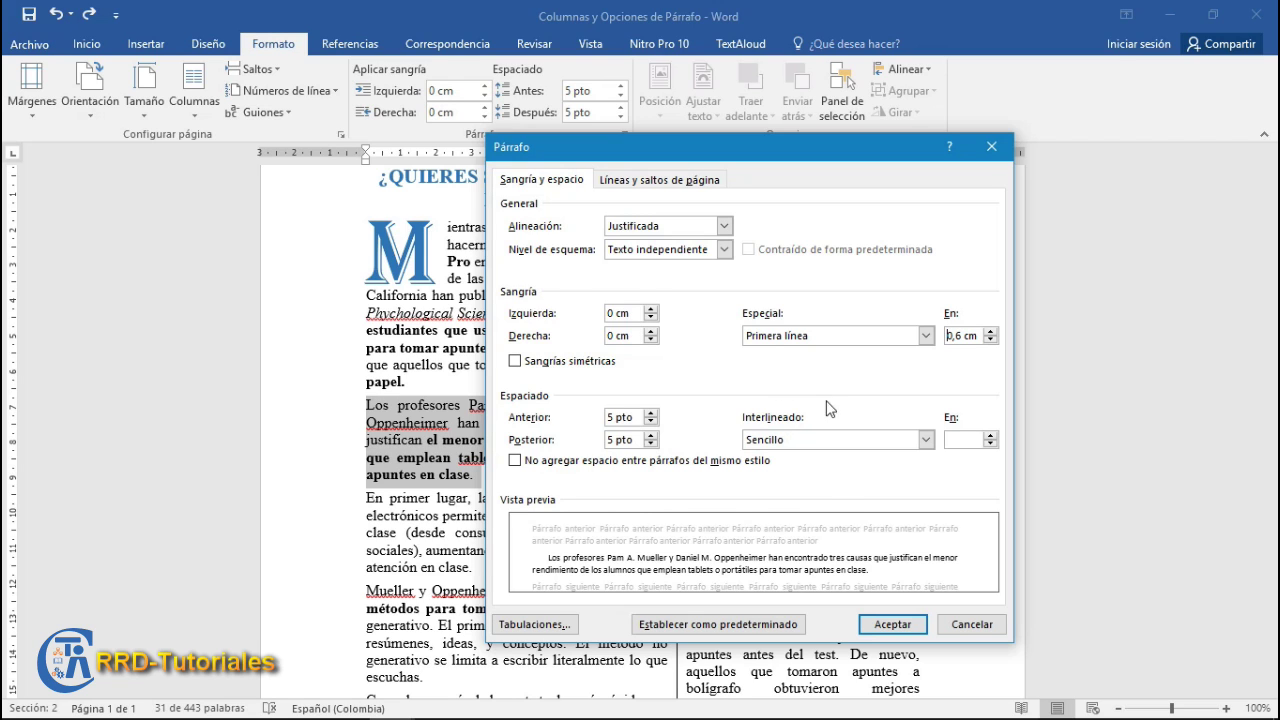
left_click(883, 626)
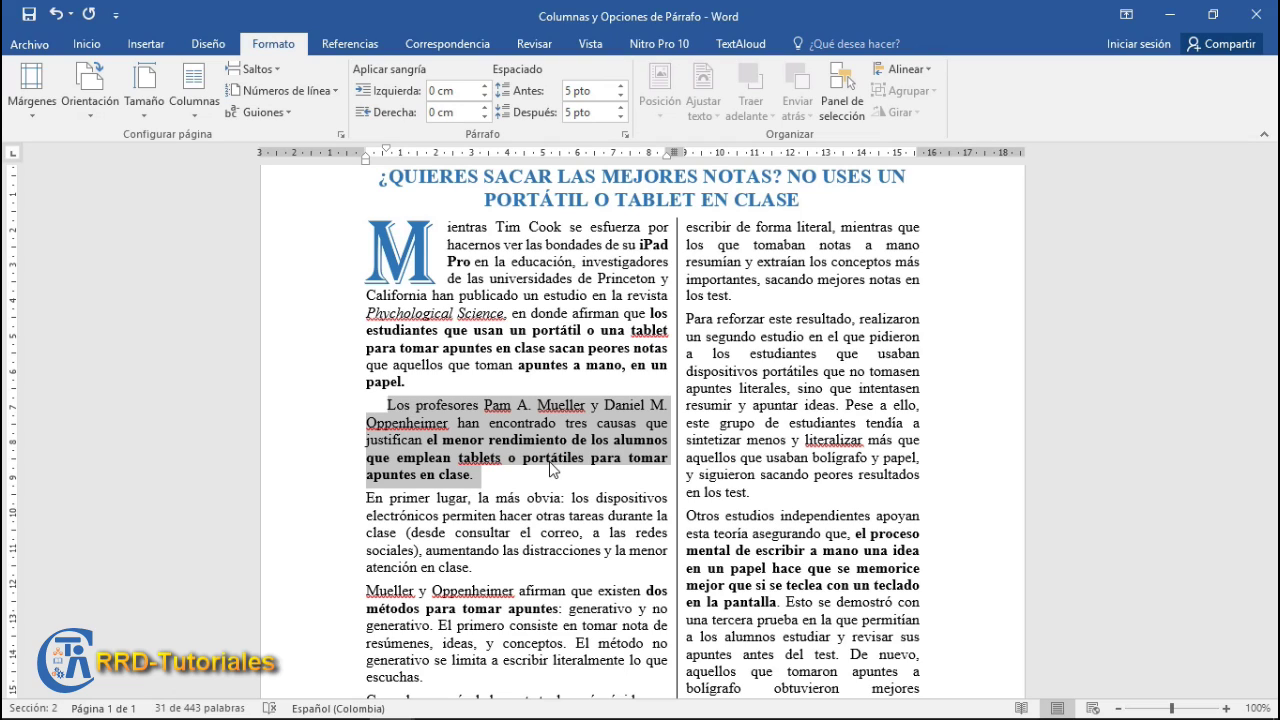
- Change the selected paragraph's special indent to Sangría francesa and apply it
right_click(507, 430)
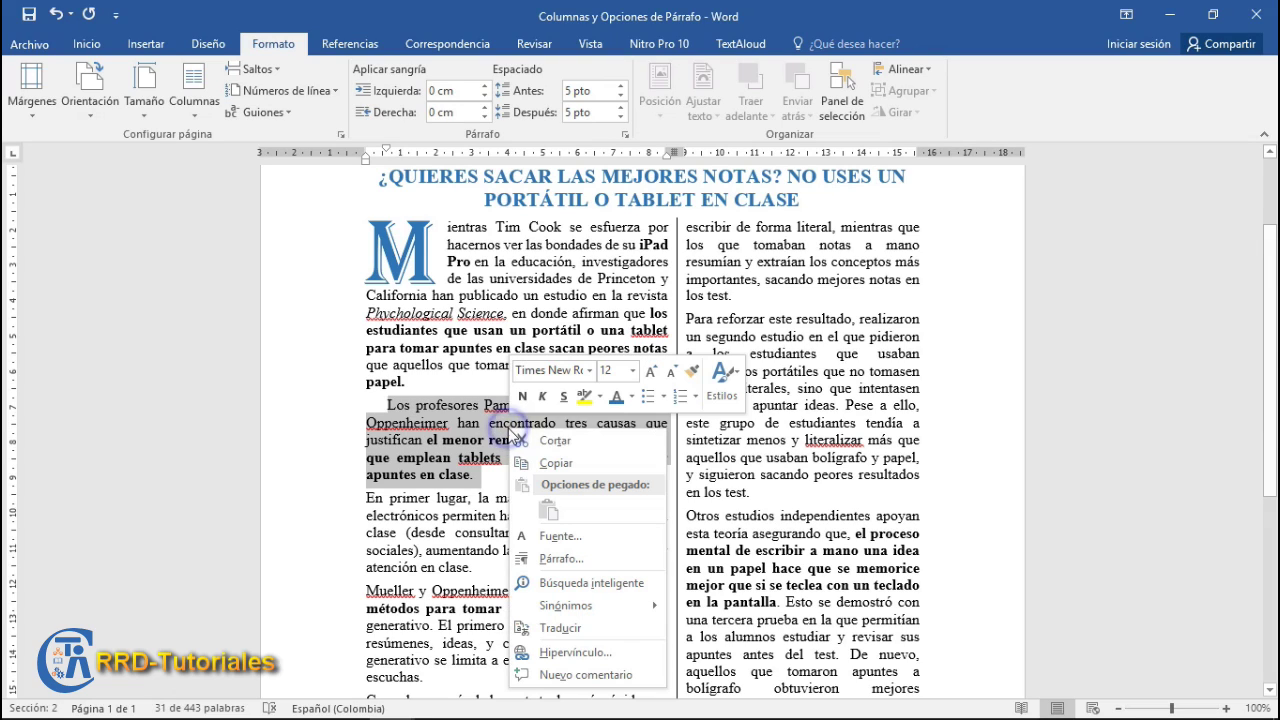
left_click(560, 559)
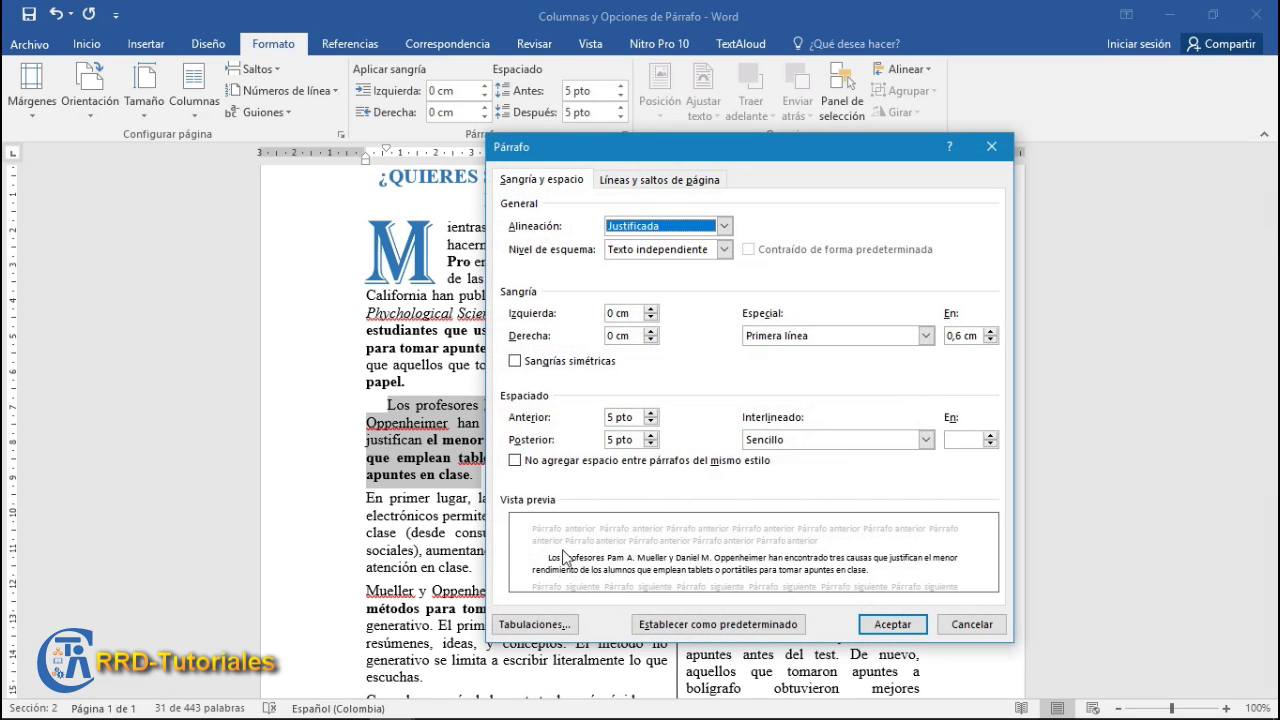
left_click(925, 335)
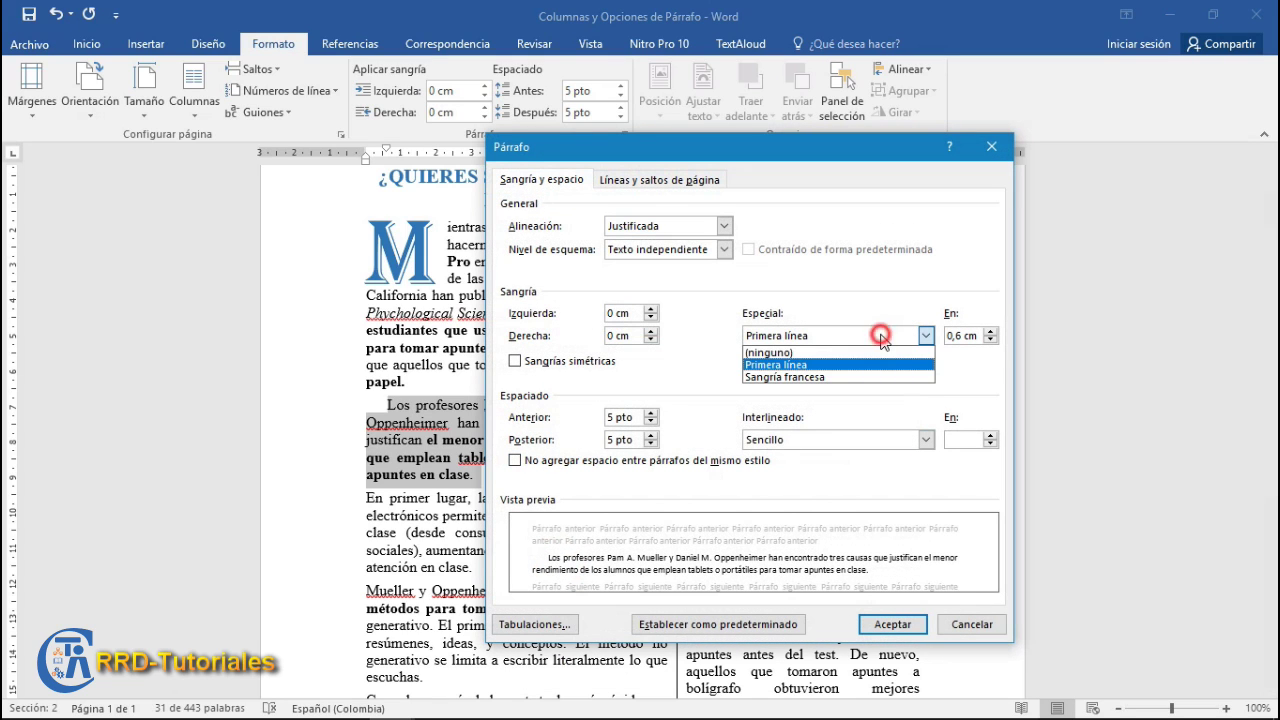
left_click(832, 376)
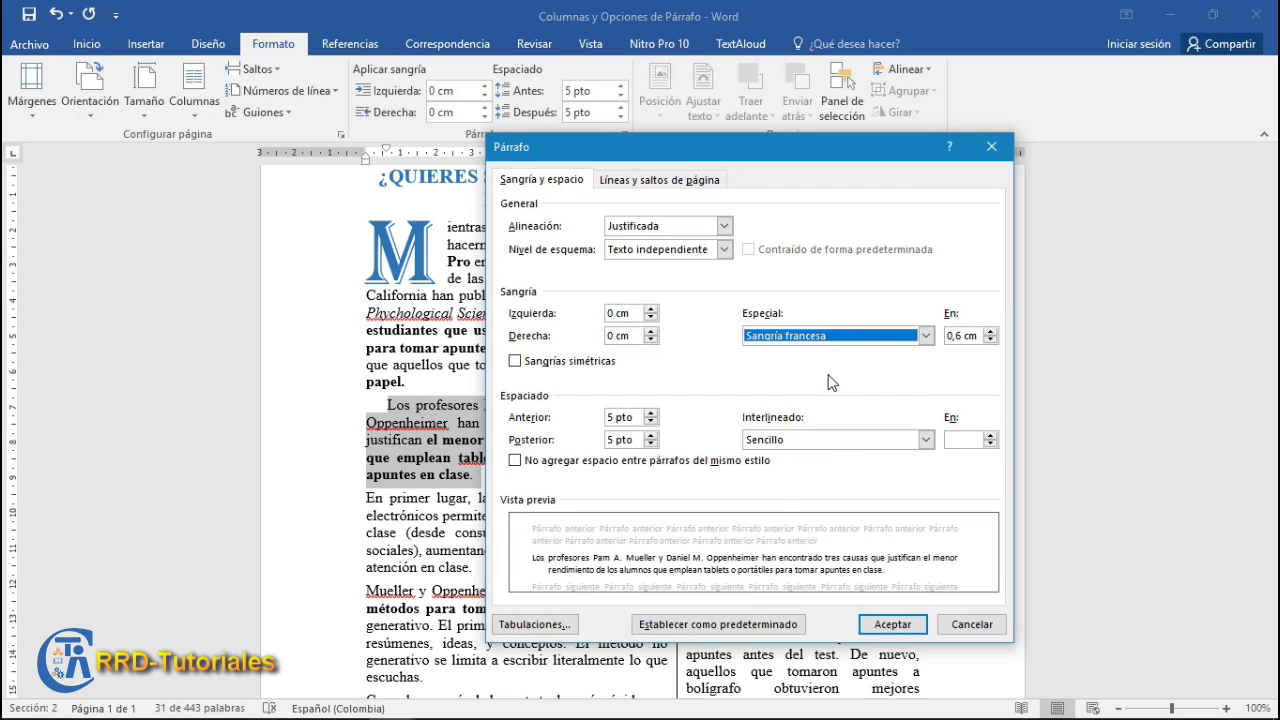
left_click(879, 628)
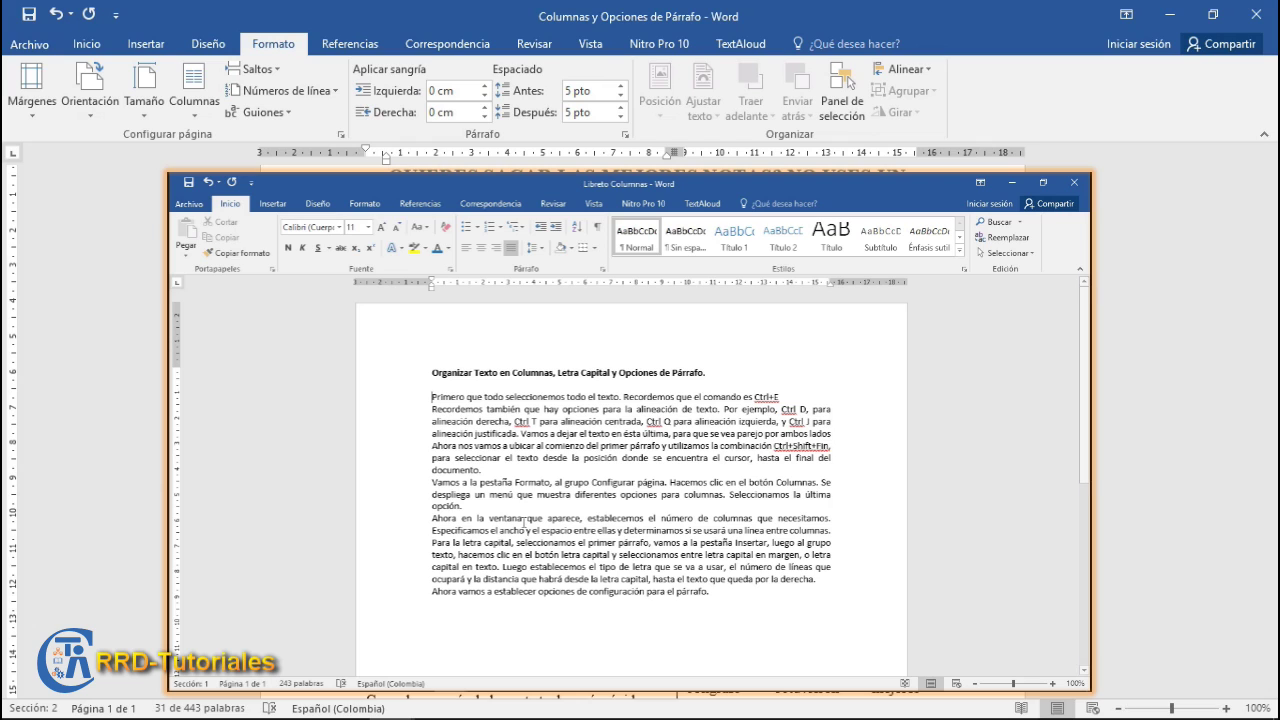
- In the Libreto Columnas document, format all paragraphs below the title as a list with solid round bullets
left_click(719, 594, "shift")
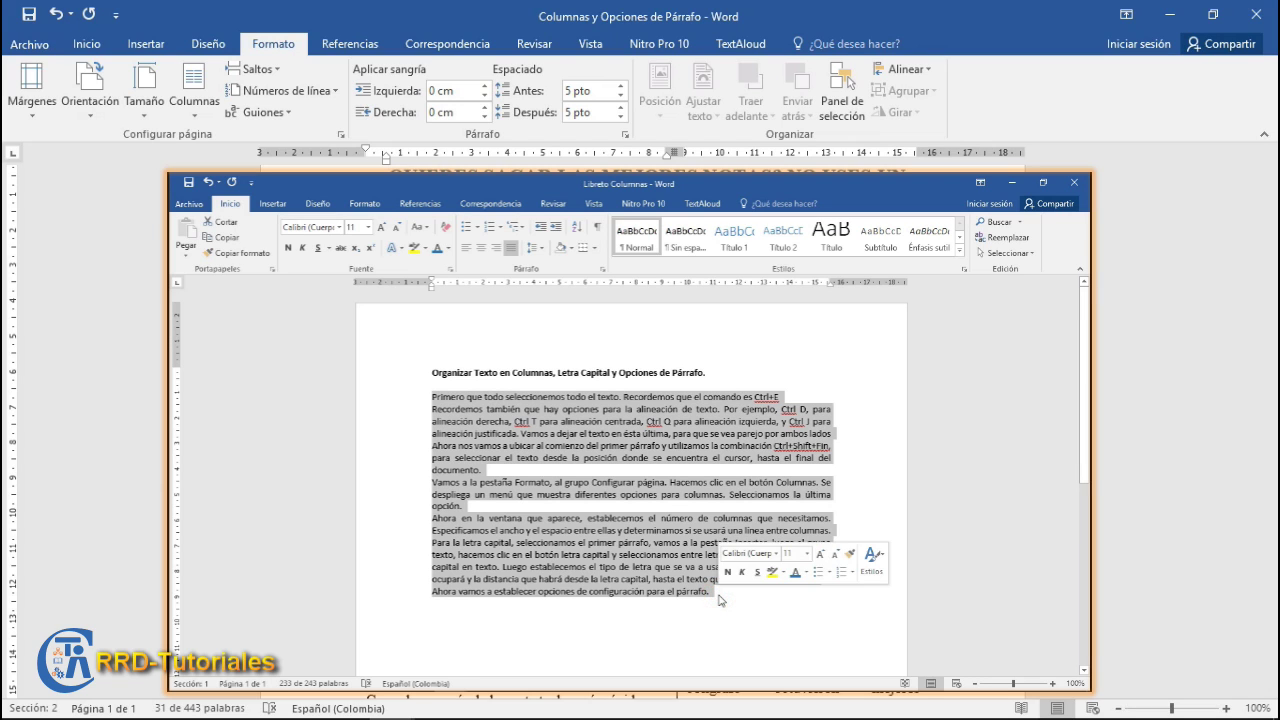
left_click(479, 229)
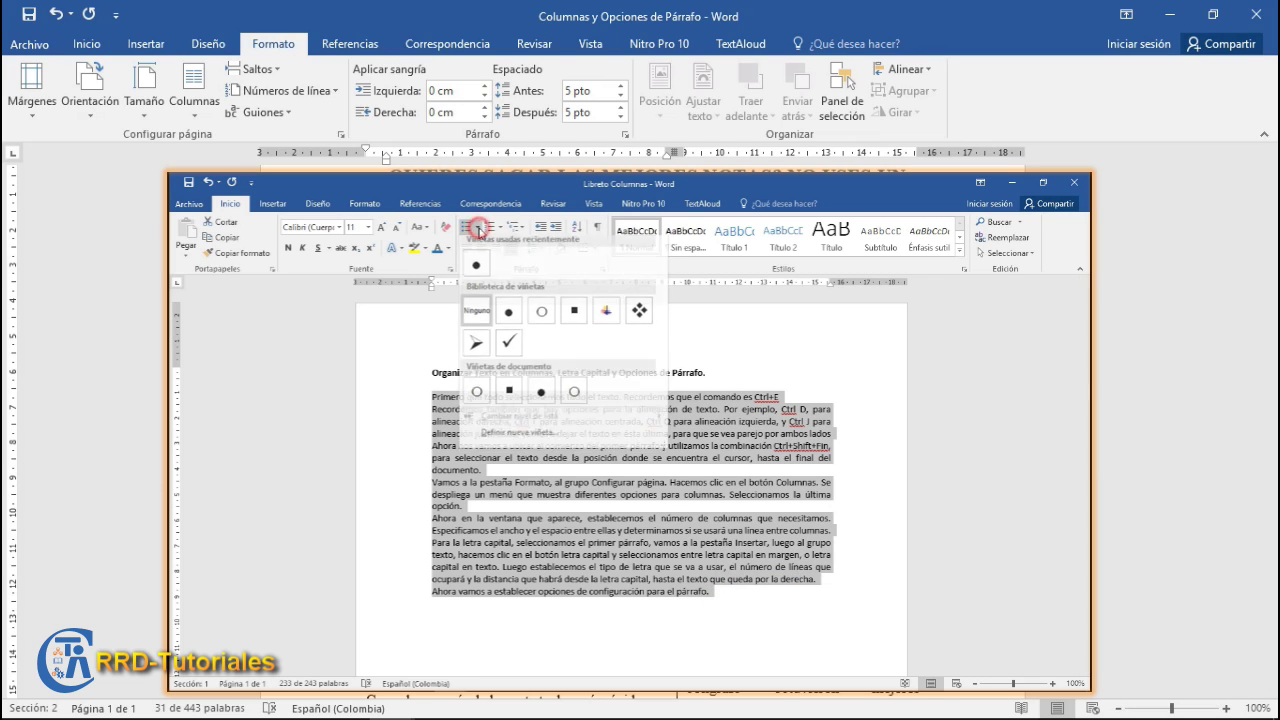
left_click(506, 322)
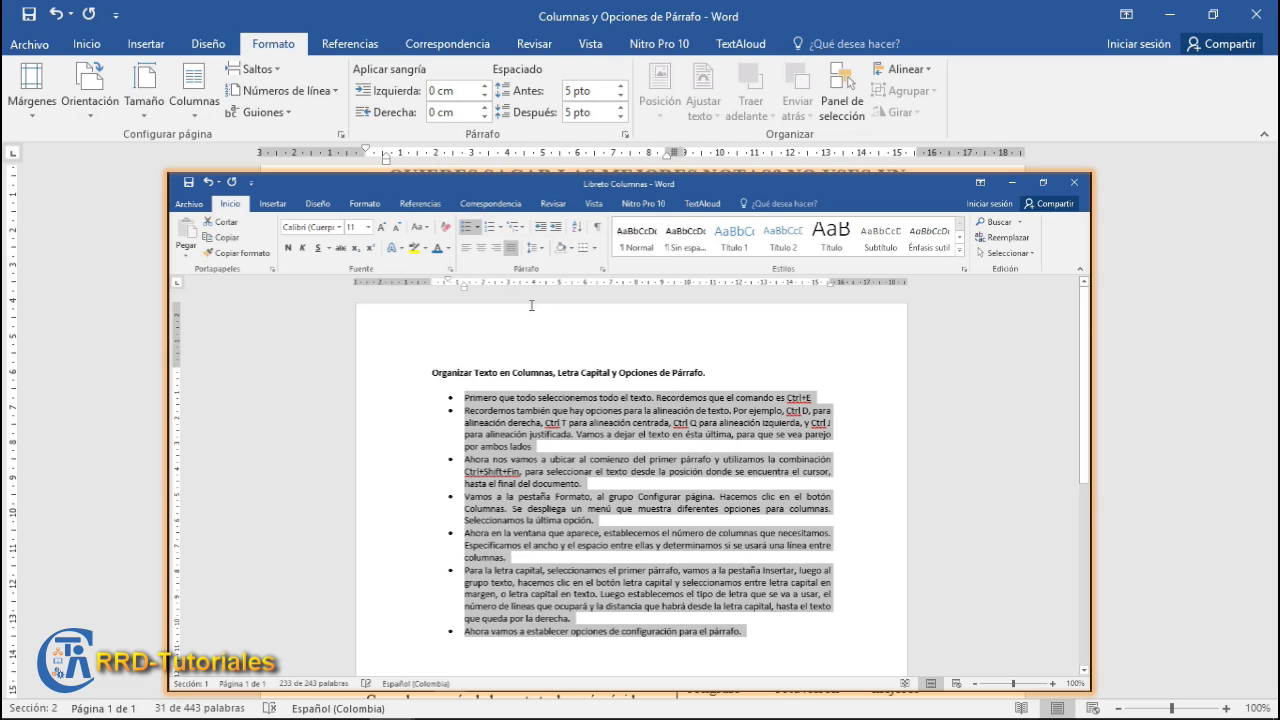
left_click(483, 619)
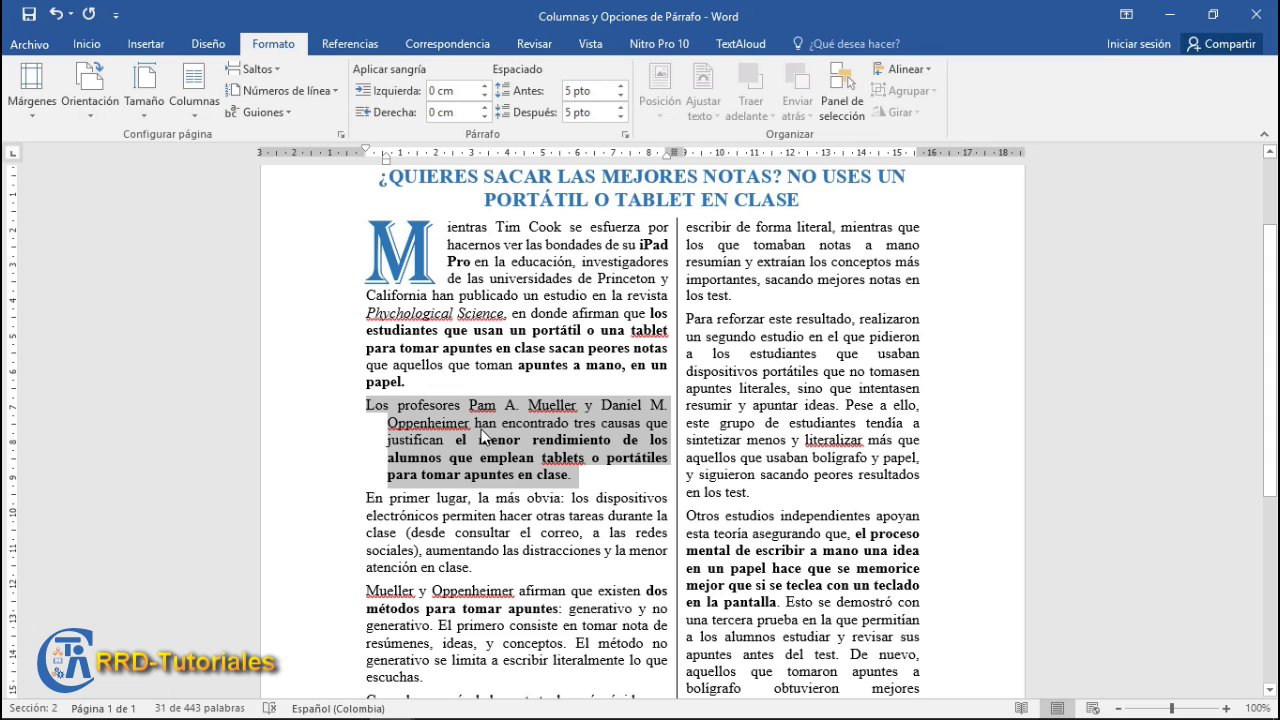
- Back in the article, switch the "Los profesores" paragraph's special indent to Primera línea and apply it
right_click(482, 435)
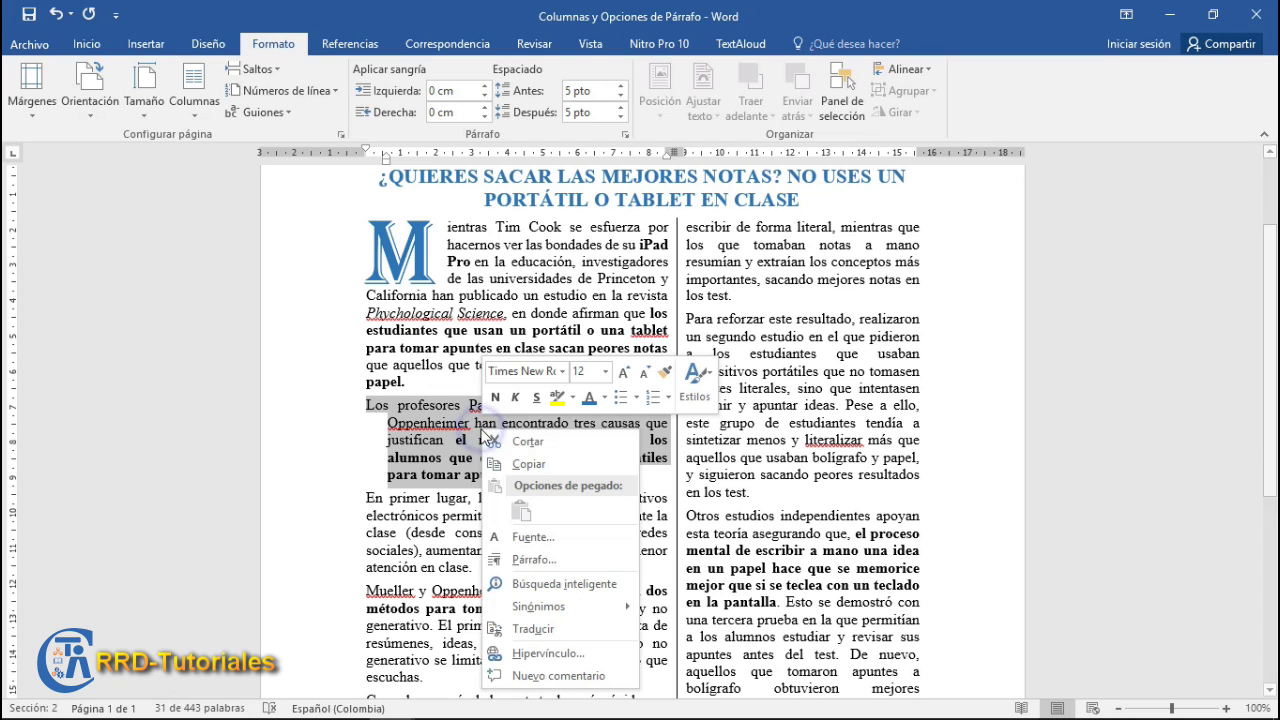
left_click(551, 559)
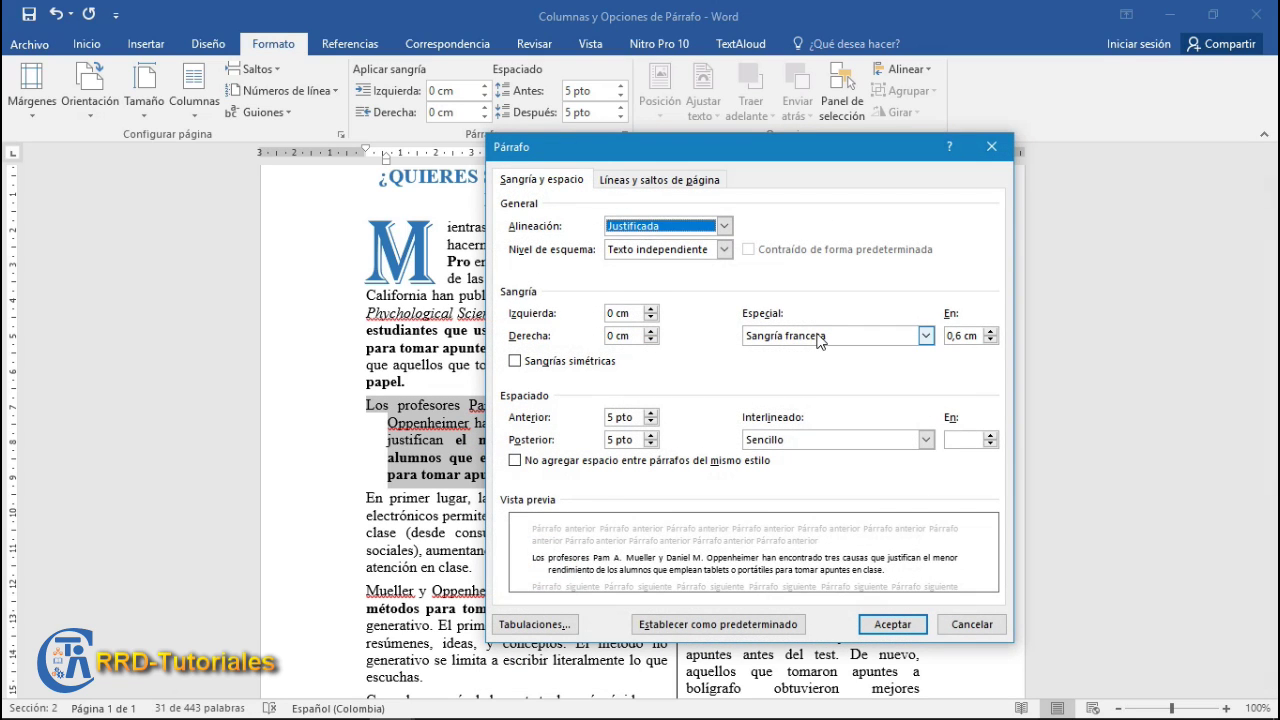
left_click(817, 340)
left_click(800, 365)
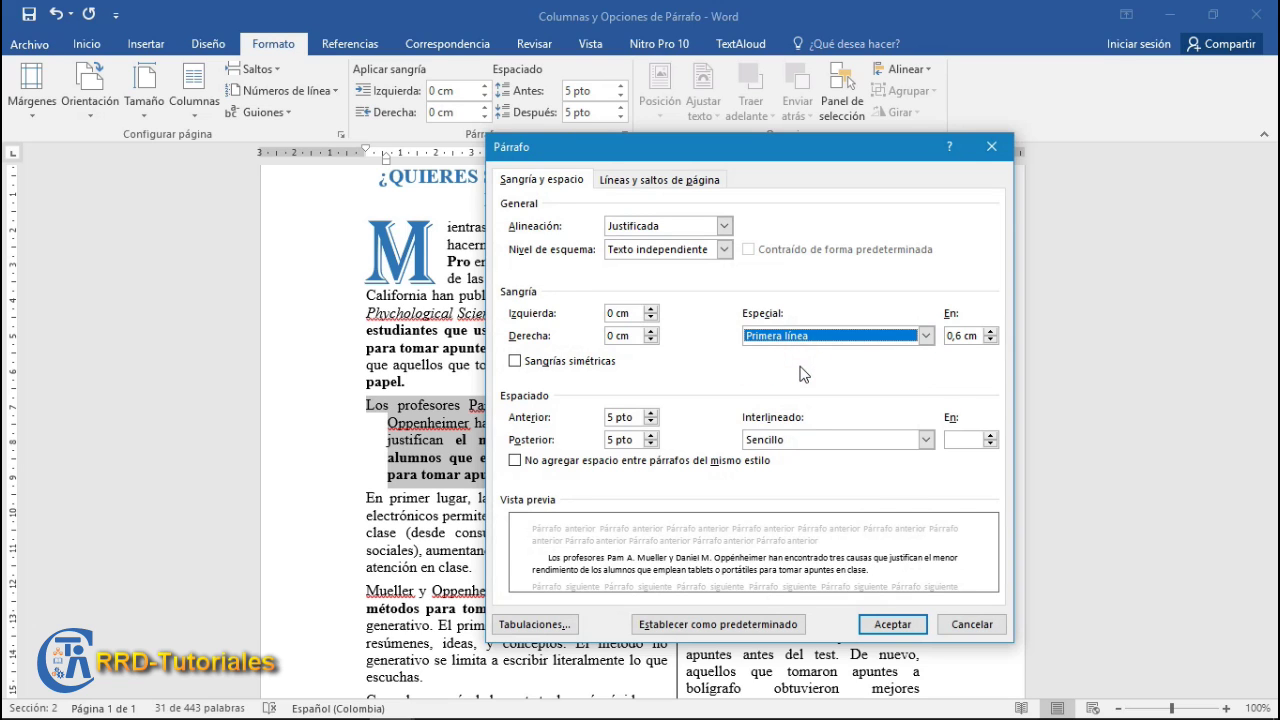
left_click(893, 627)
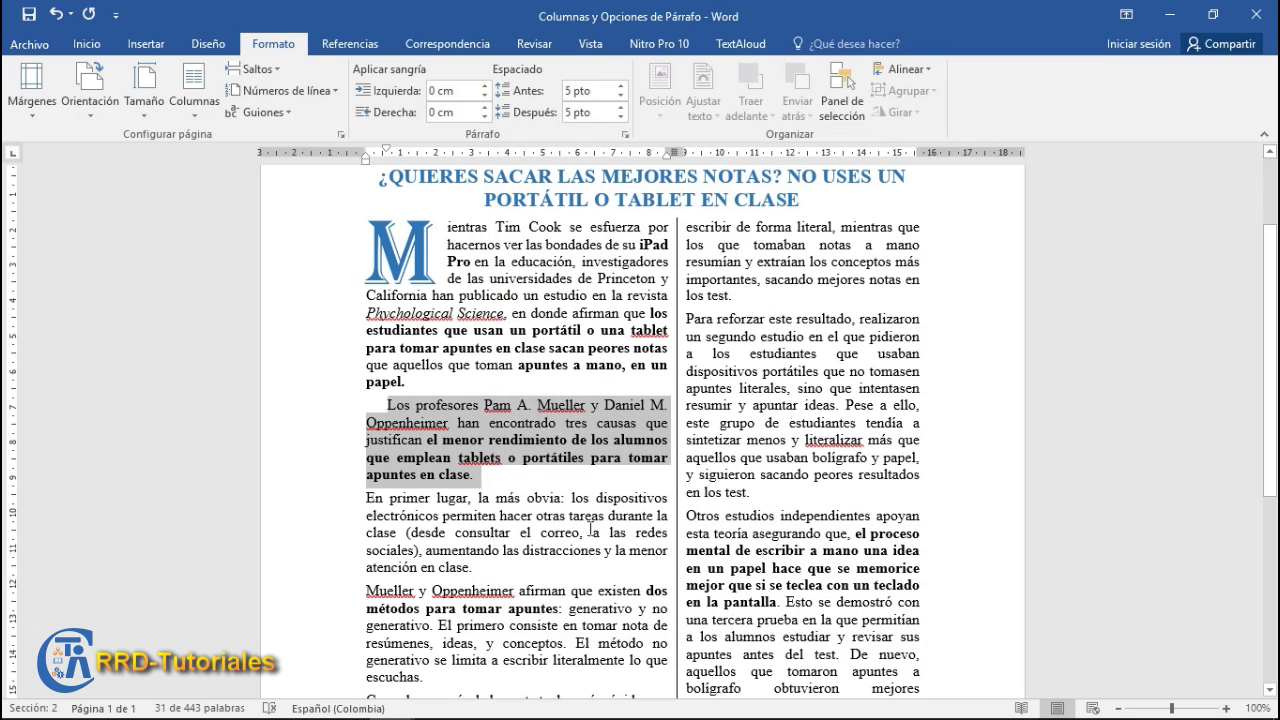
- Apply a Primera línea indent of 0.6 cm to all paragraphs from "En primer lugar" to the end of the article
left_click(551, 531)
left_click(366, 498)
scroll(558, 578, "down", 5)
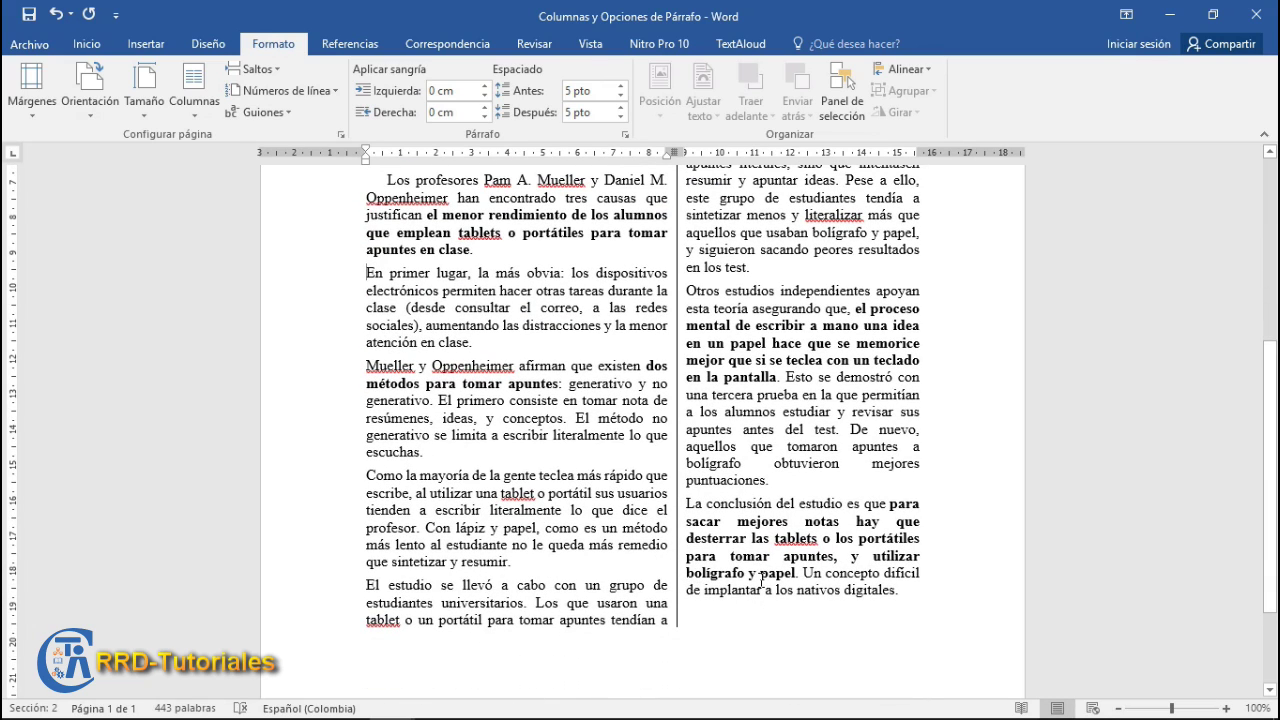
left_click(903, 591)
left_click(901, 591, "shift")
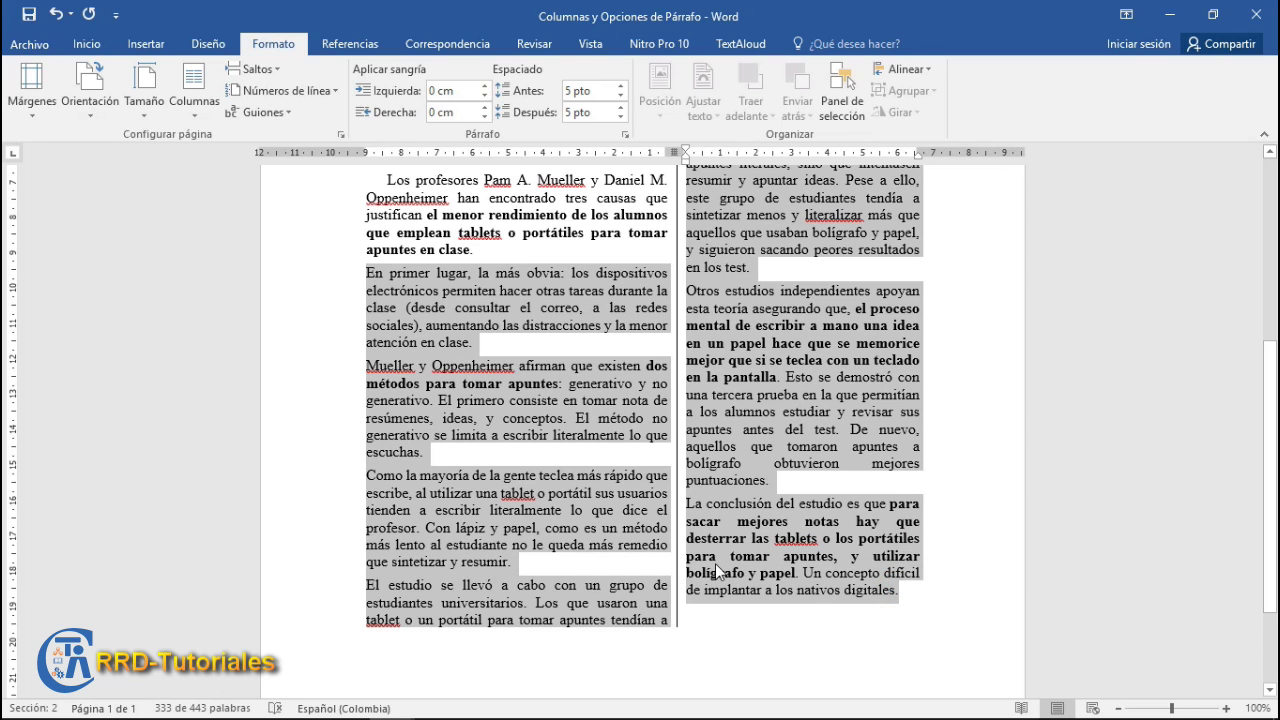
scroll(695, 568, "up", 1)
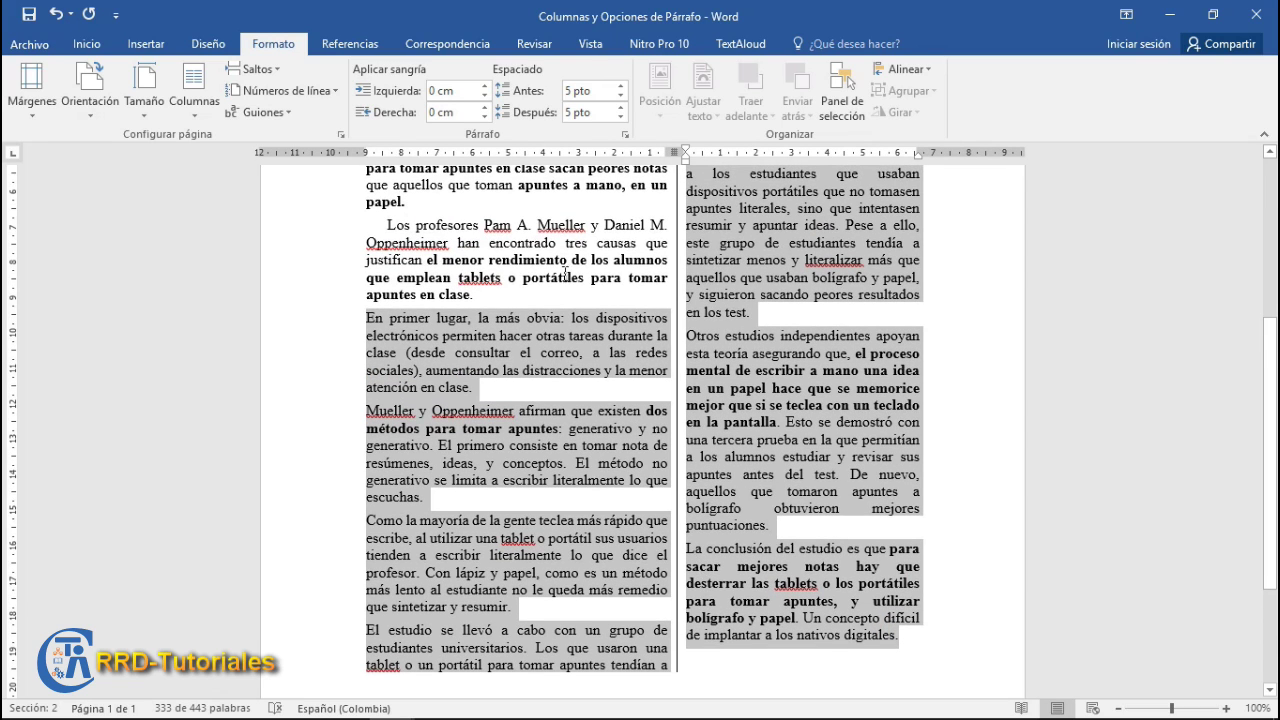
left_click(625, 133)
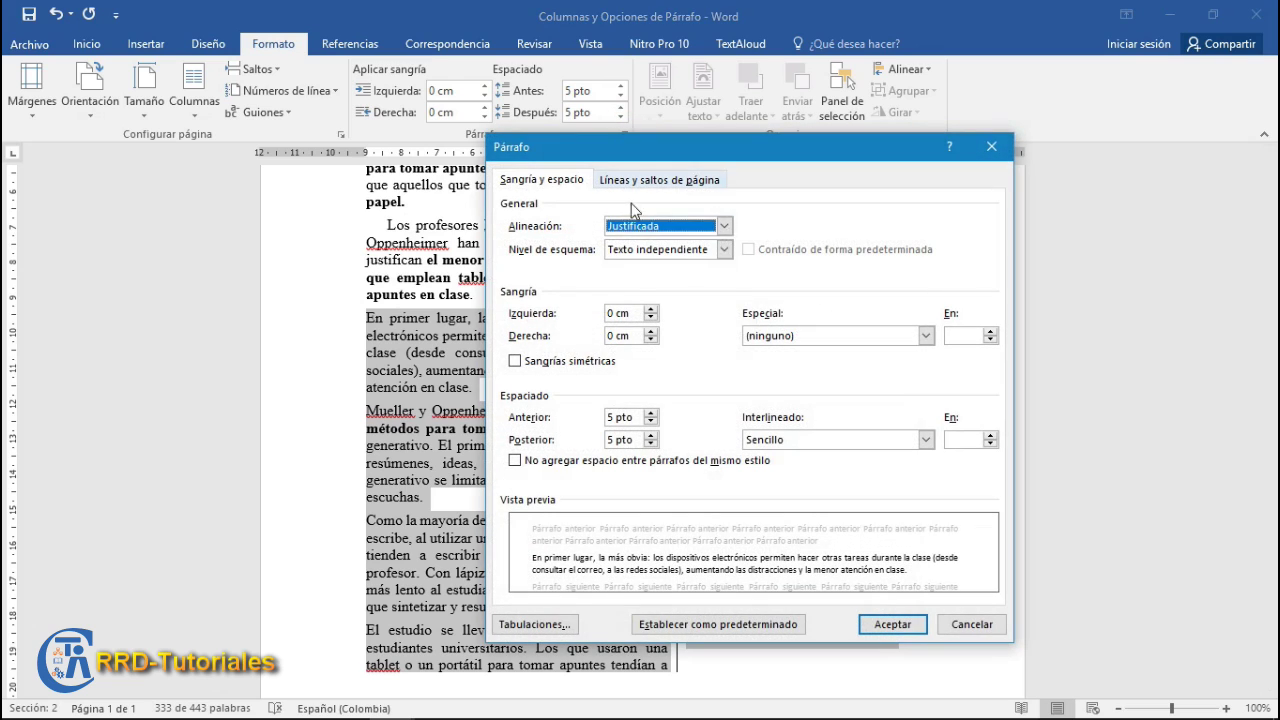
left_click(763, 340)
left_click(771, 352)
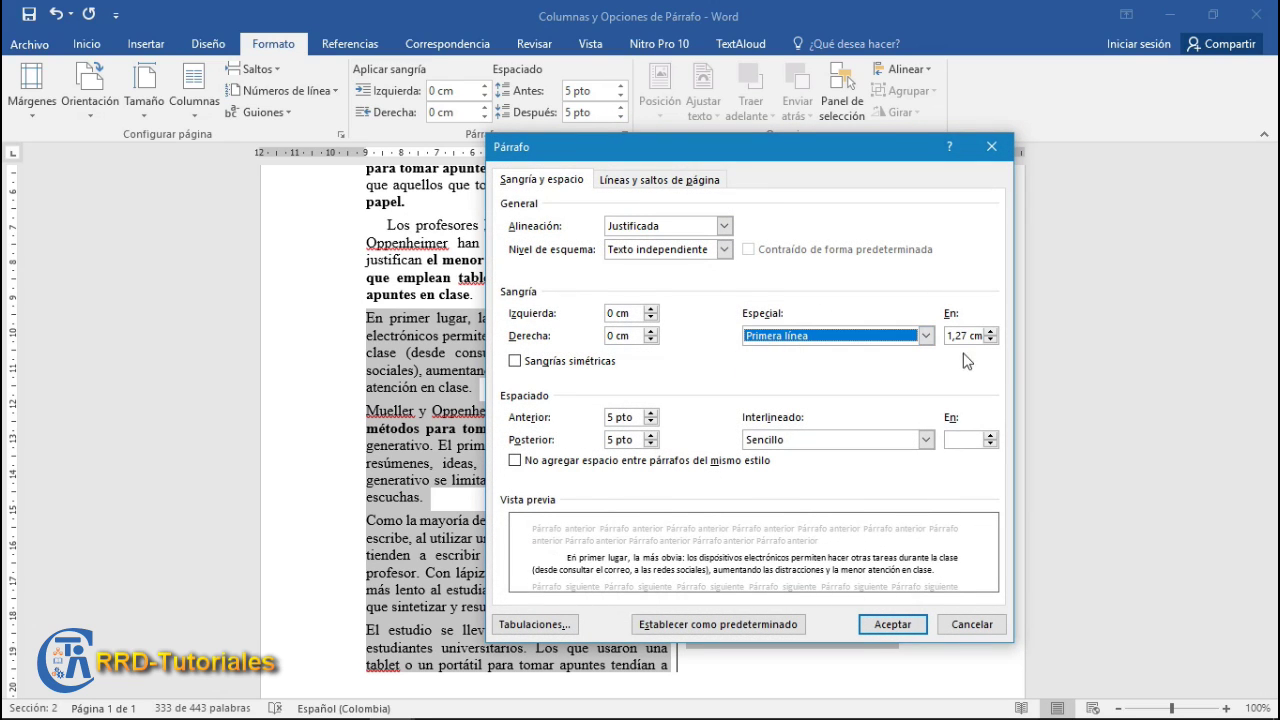
left_click(989, 344)
left_click(990, 341)
left_click(990, 341)
left_click(990, 341)
left_click(990, 341)
left_click(990, 341)
left_click(990, 341)
left_click(990, 341)
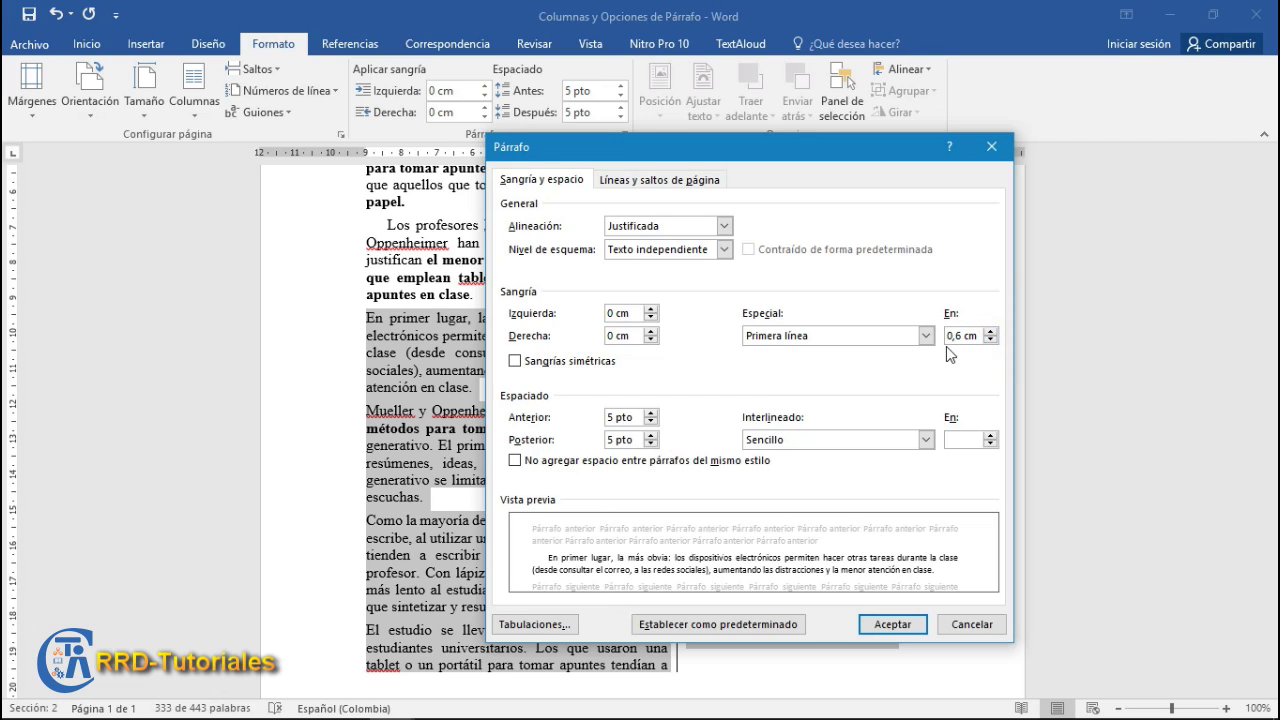
left_click(880, 627)
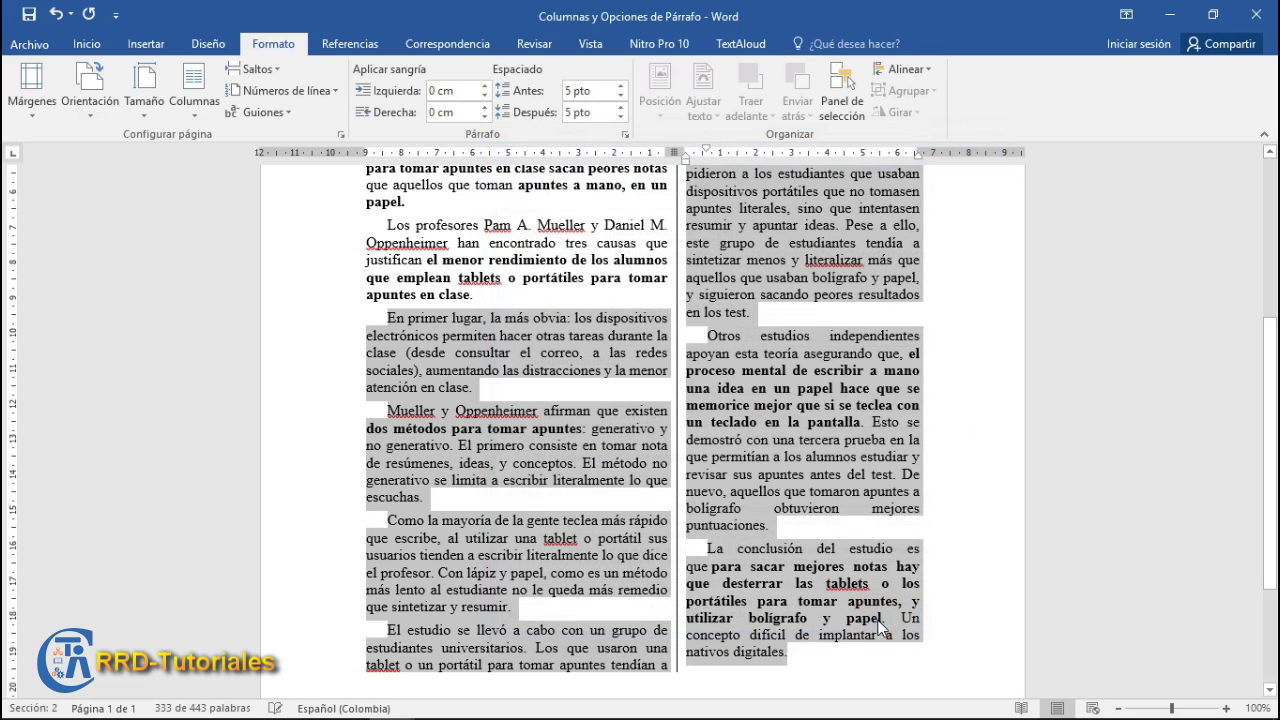
left_click(557, 437)
scroll(558, 440, "up", 3)
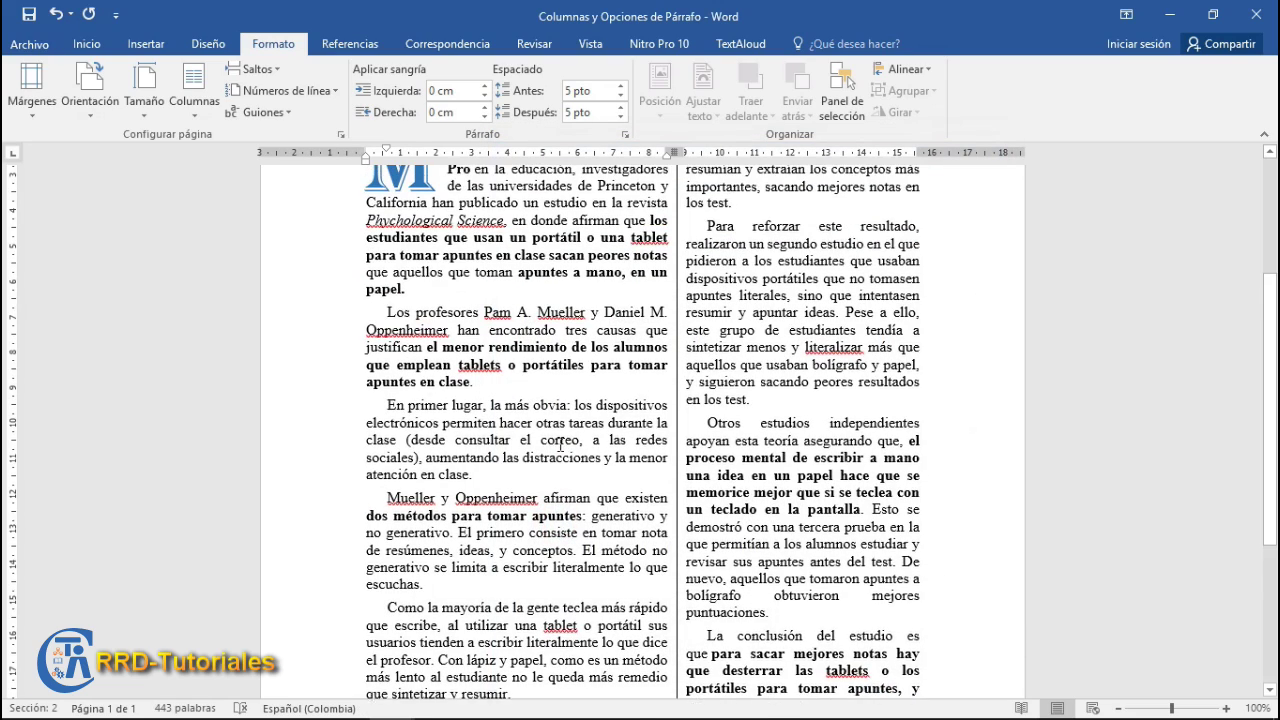
scroll(560, 447, "down", 1)
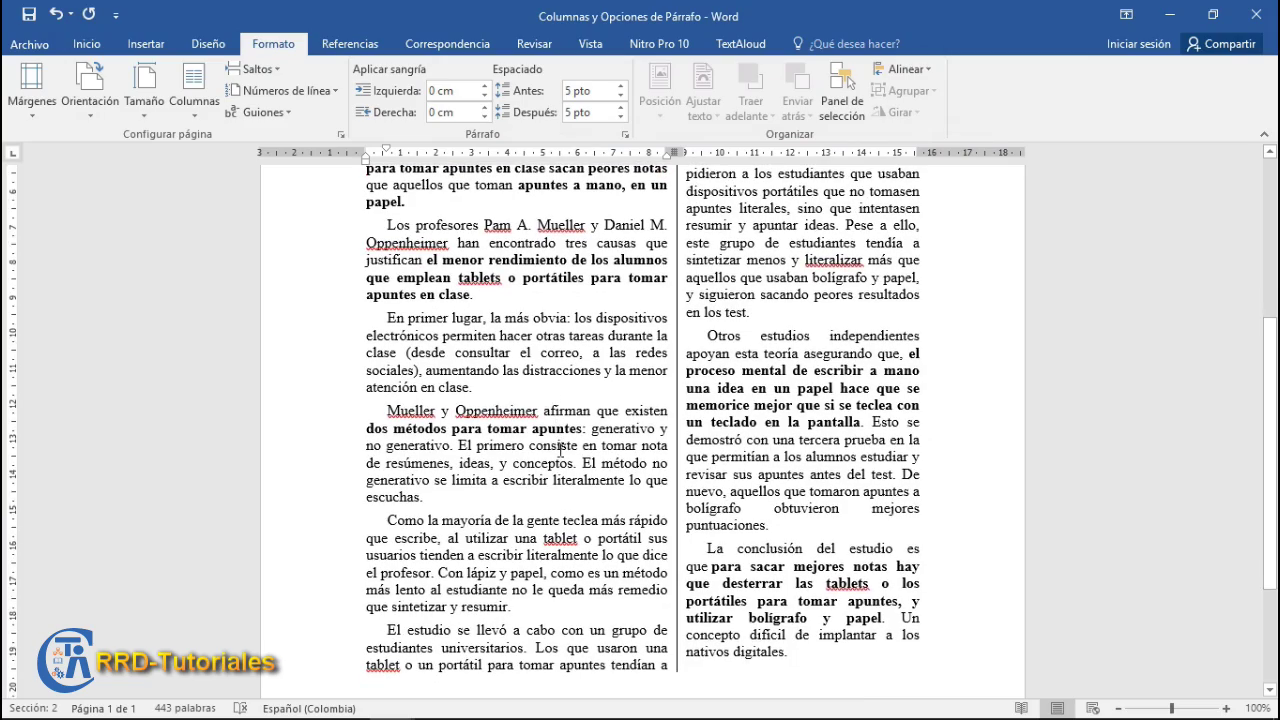
scroll(560, 450, "up", 3)
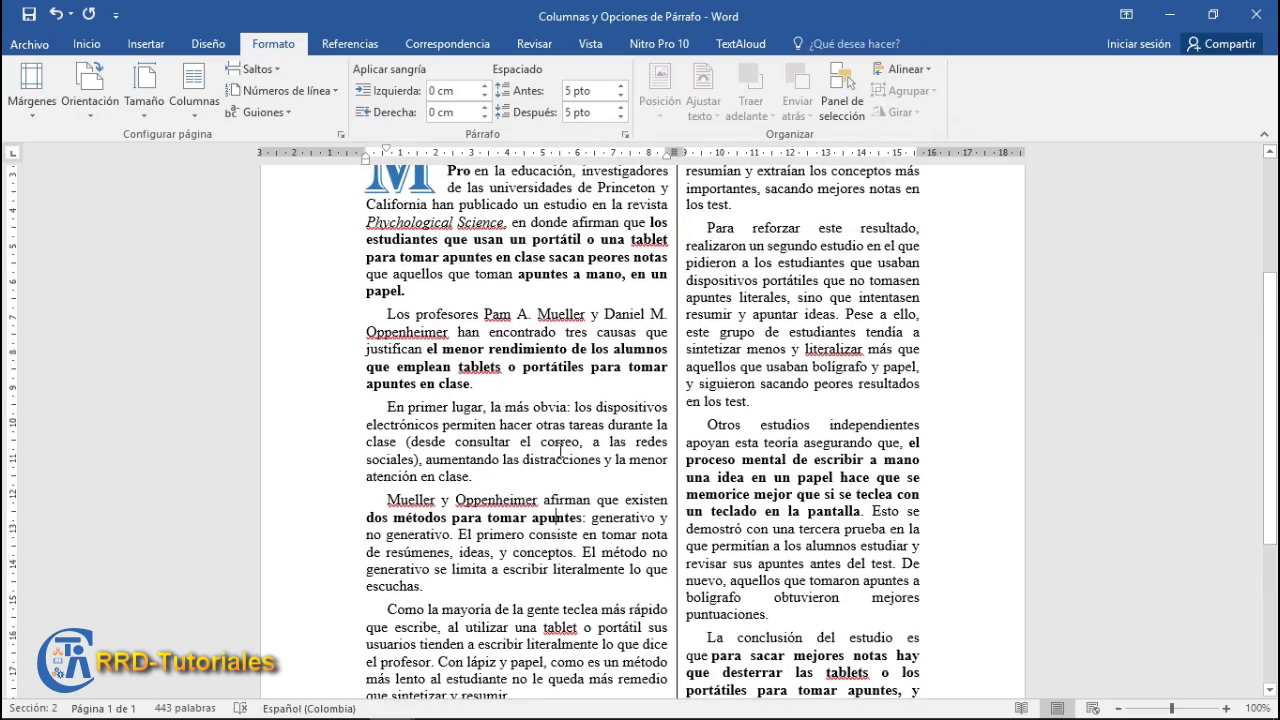
- Check the indent and spacing settings of the "Los profesores" paragraph in the Párrafo dialog, leaving them as they are
scroll(560, 450, "down", 1)
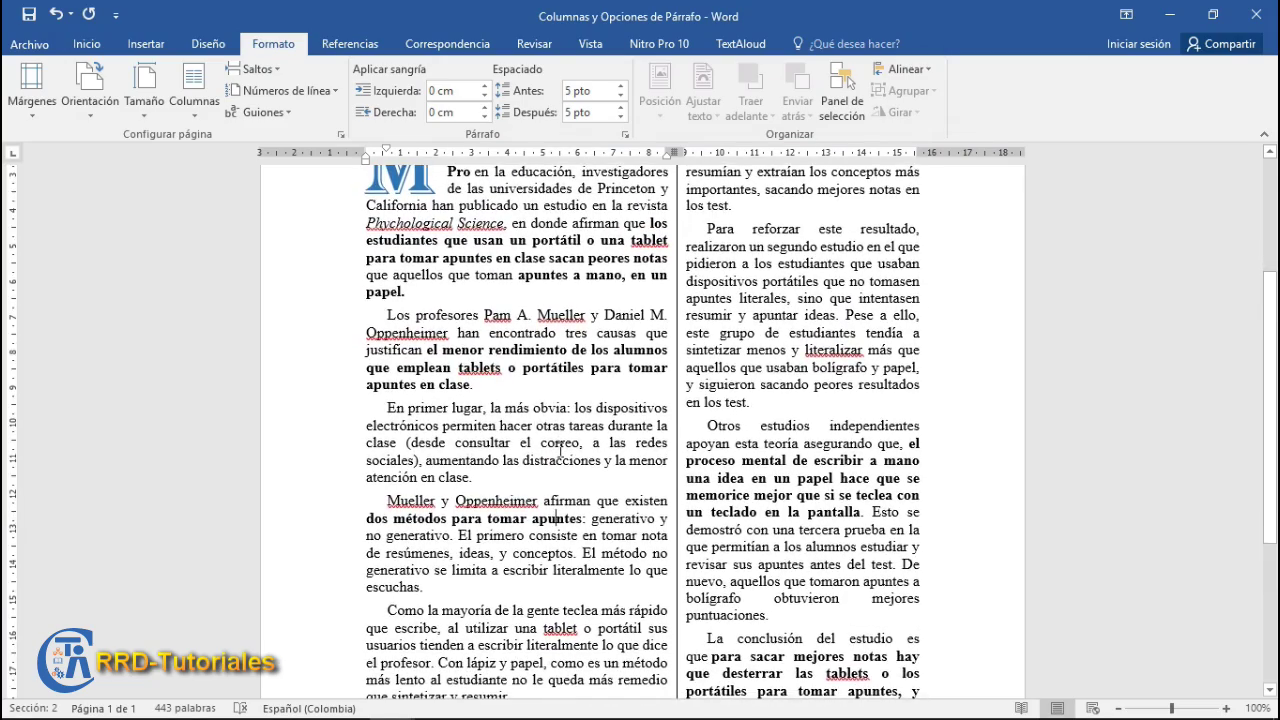
triple_click(502, 346)
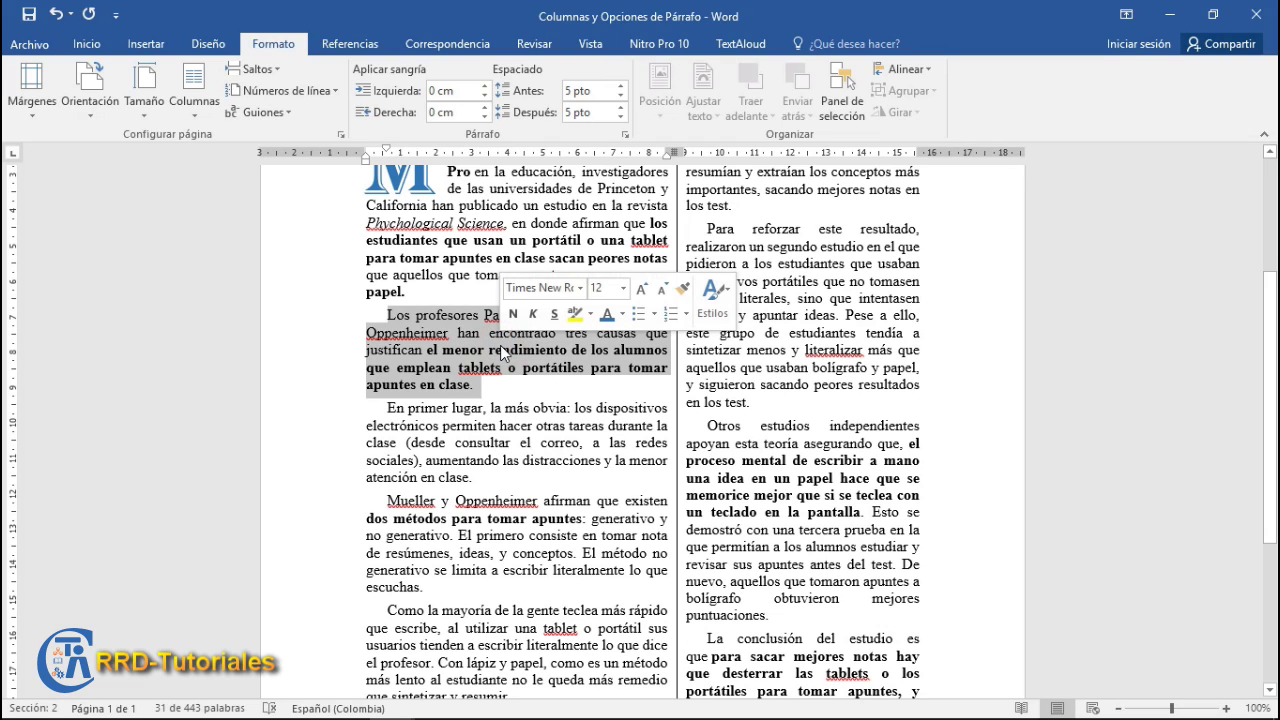
right_click(500, 345)
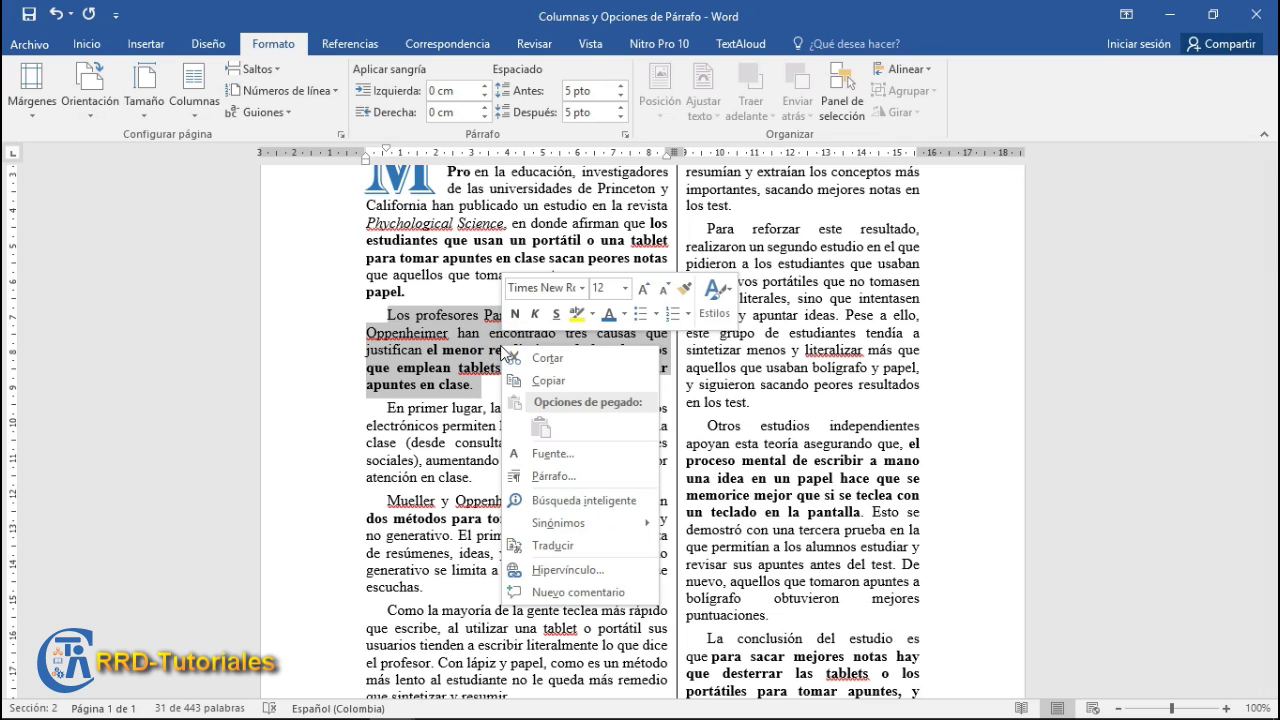
left_click(555, 477)
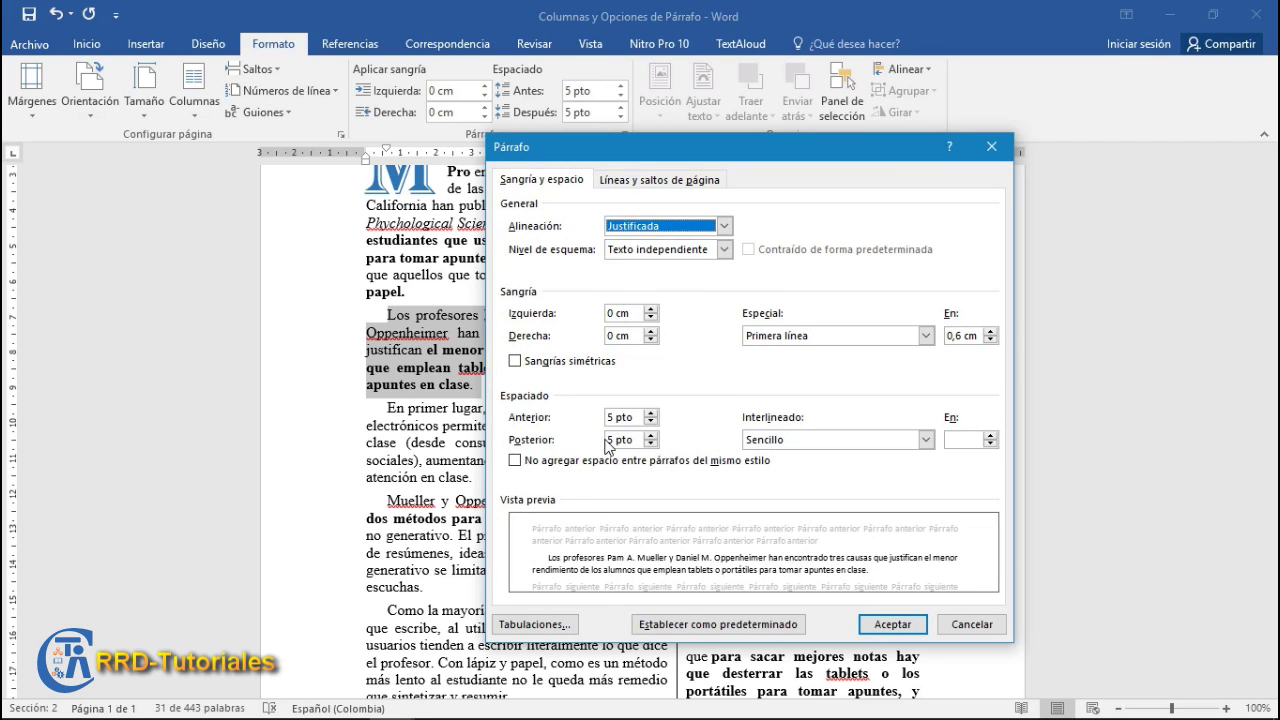
left_click_drag(620, 150, 772, 60)
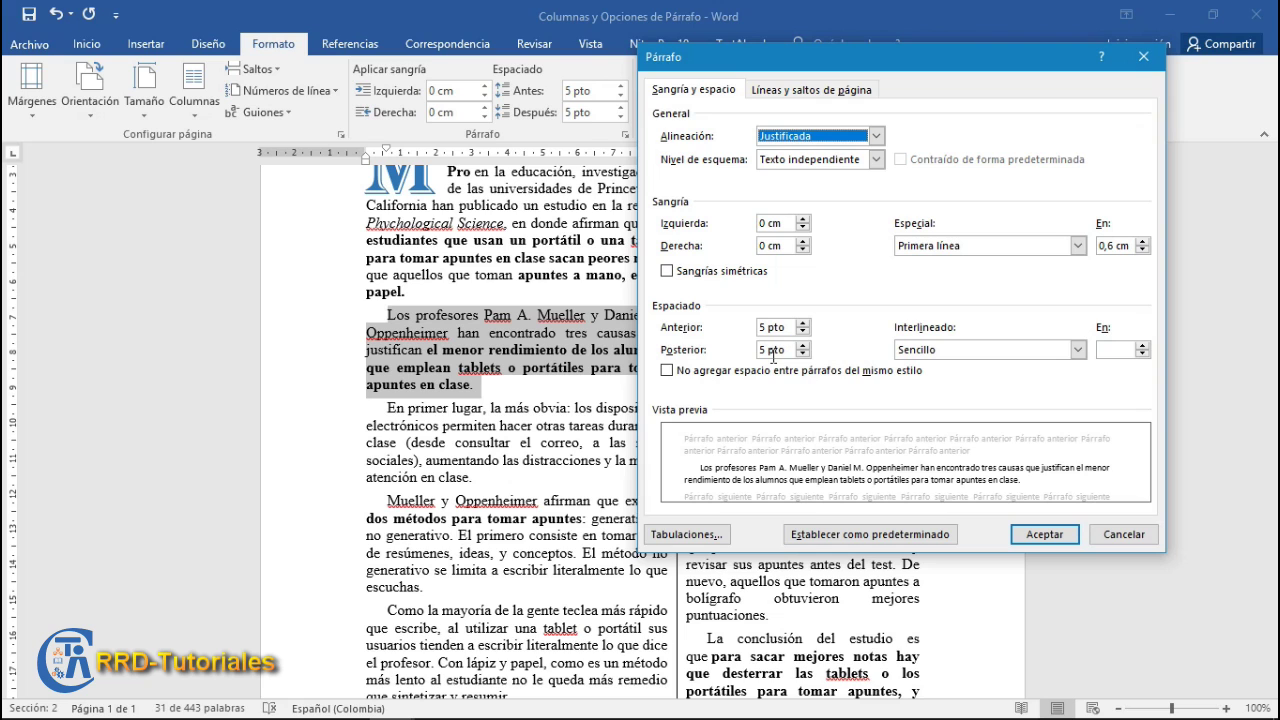
left_click(1124, 534)
scroll(543, 500, "up", 3)
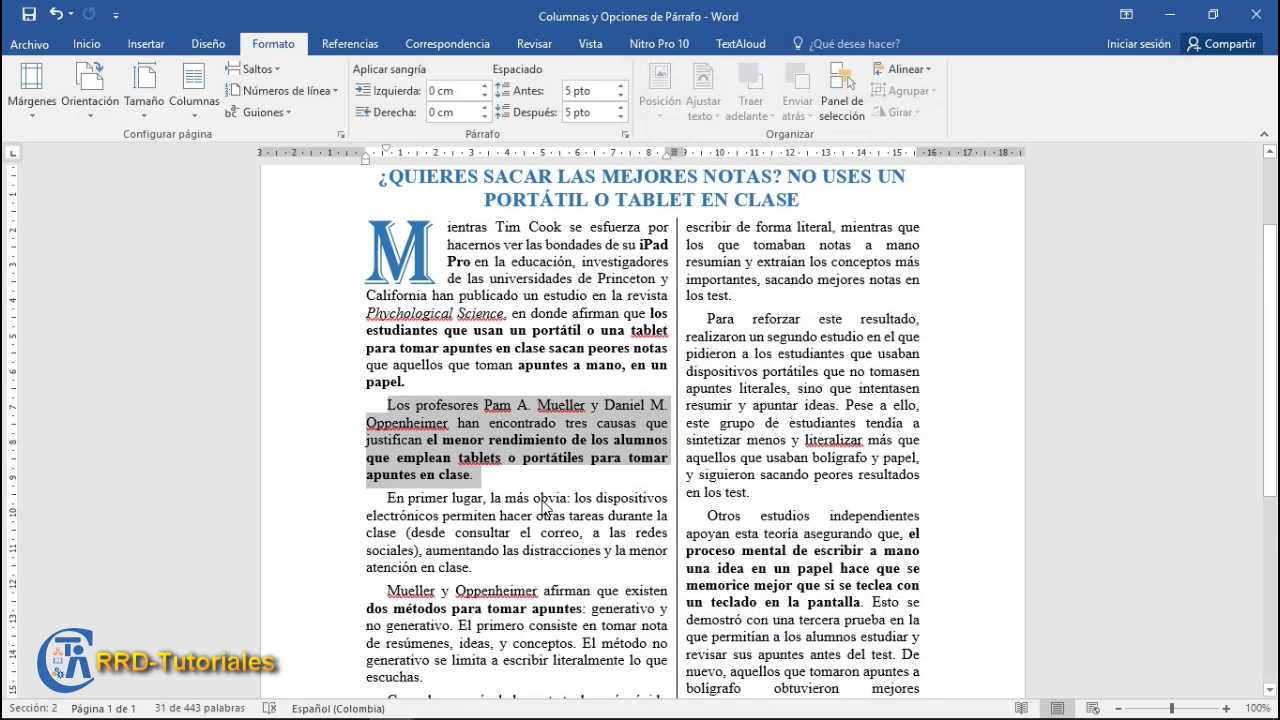
- Try separating the first two body paragraphs with an empty line, and remove that line again
left_click(448, 272)
scroll(545, 500, "down", 2)
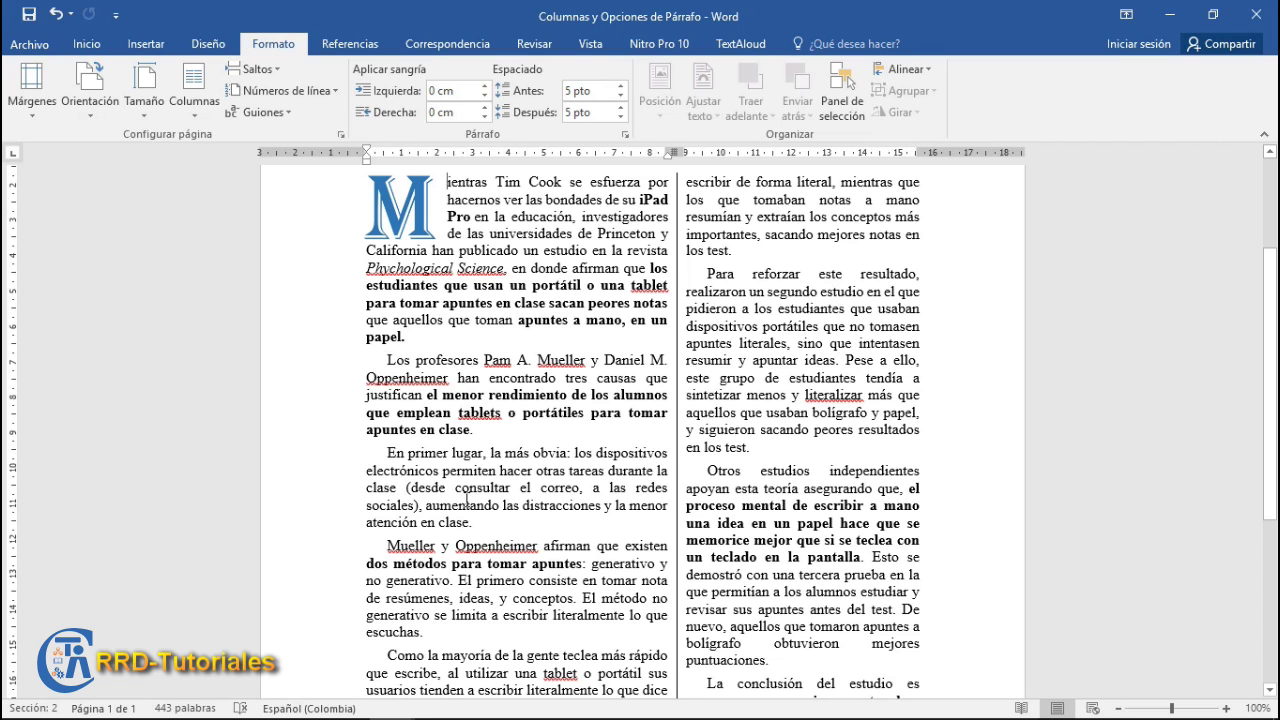
scroll(467, 500, "up", 1)
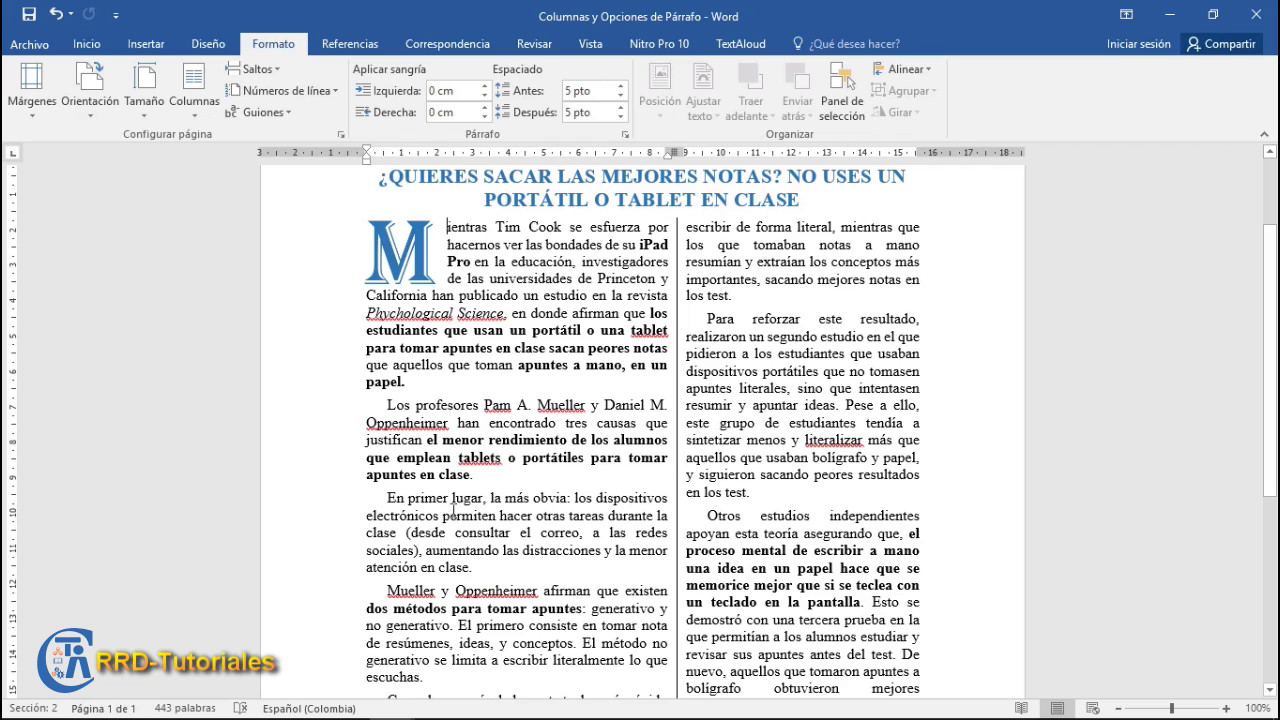
left_click(420, 383)
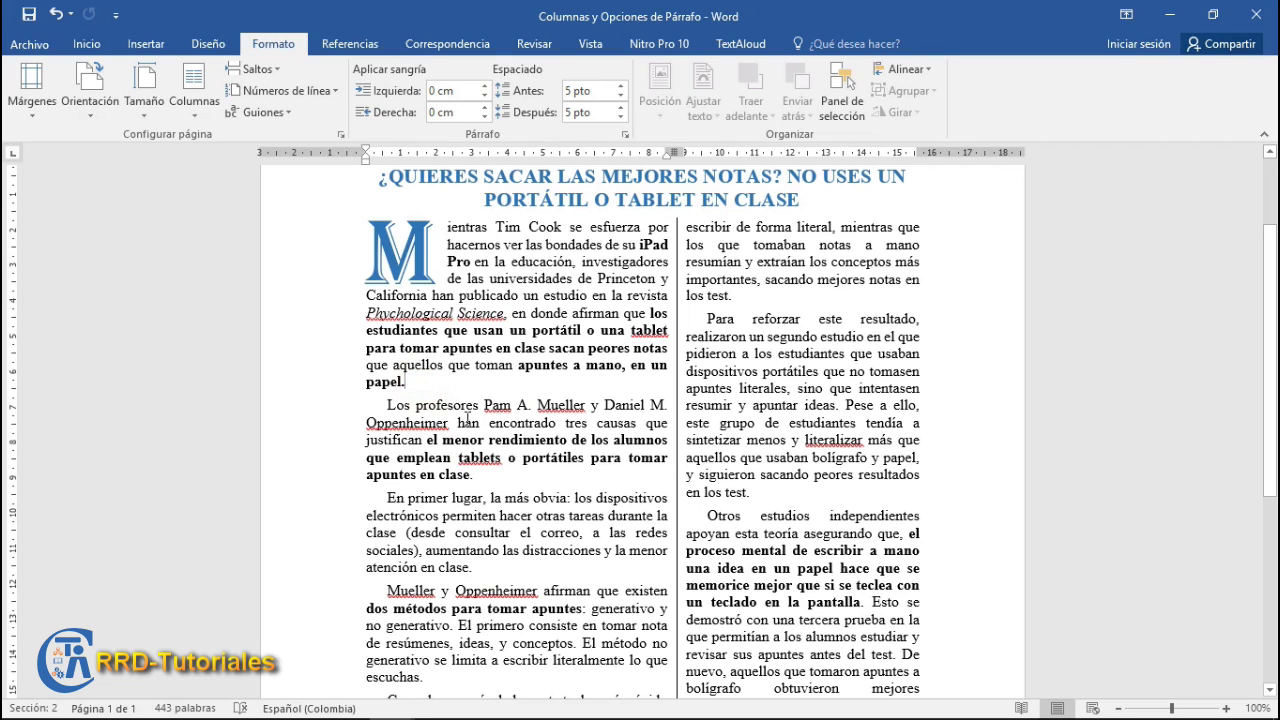
key("Return")
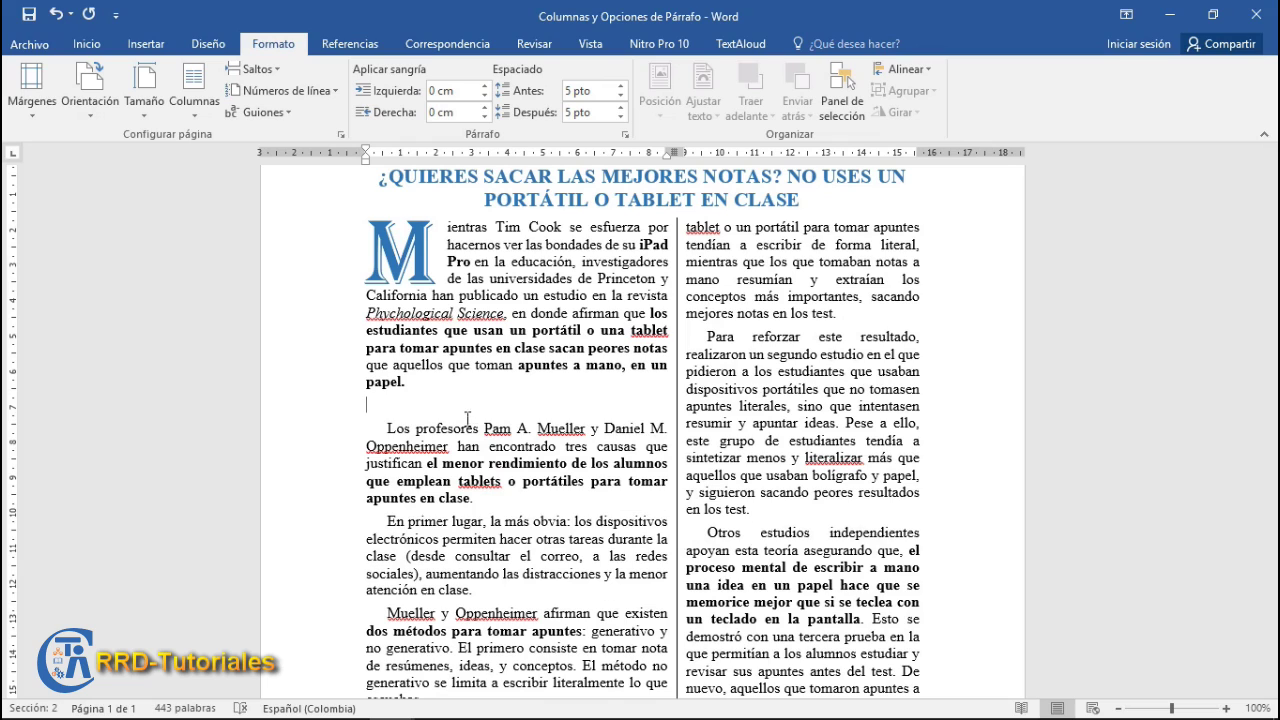
key("Delete")
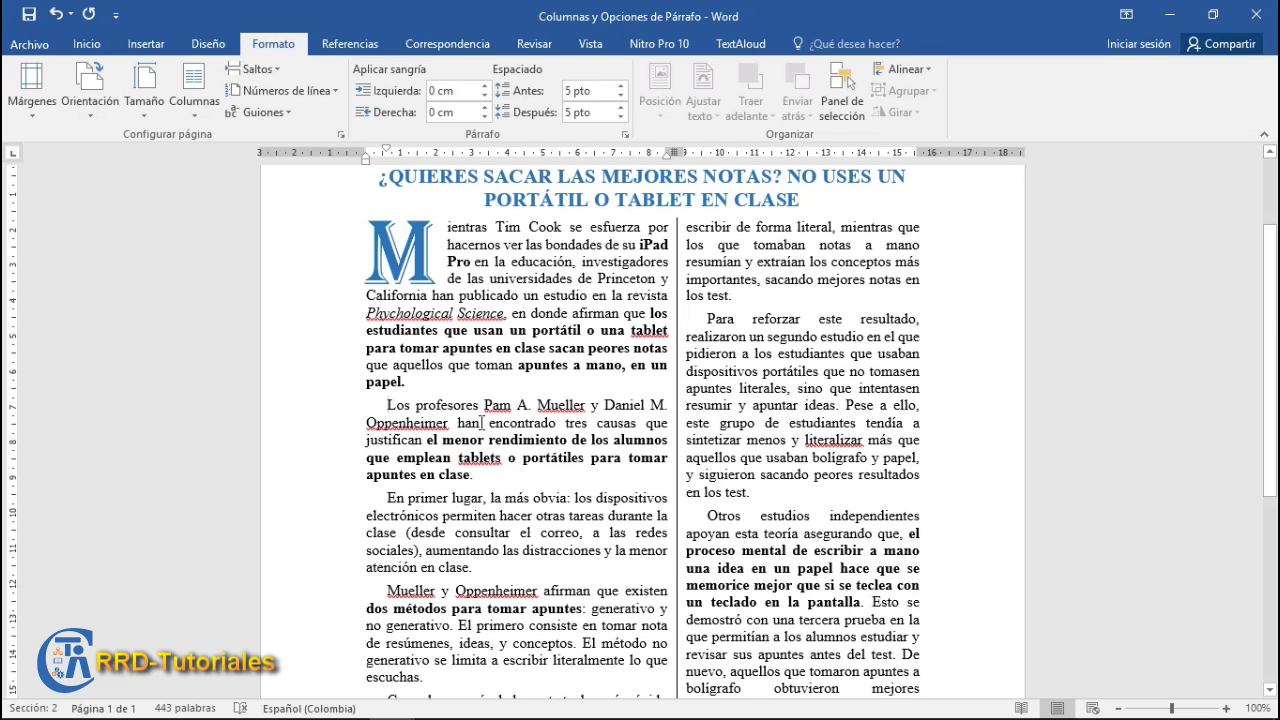
- Set the paragraph spacing of the entire two-column body text to 0 pto before and 12 pto after
left_click(449, 228)
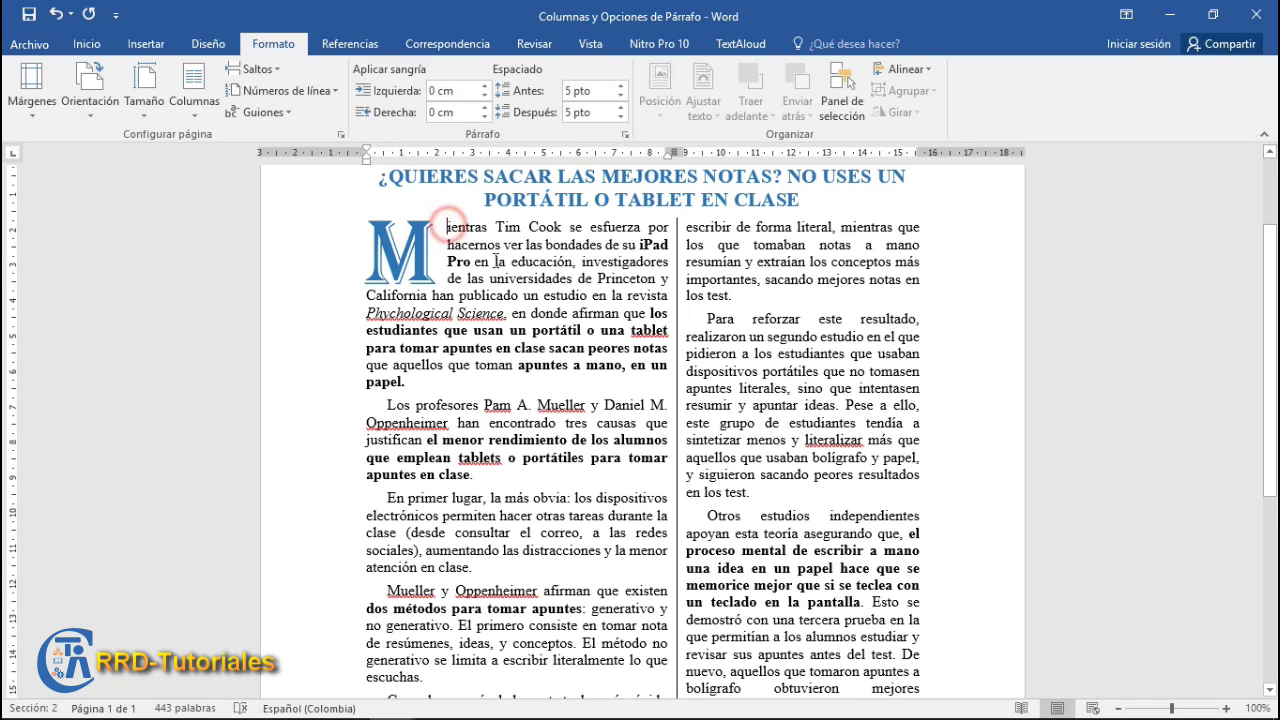
scroll(756, 507, "down", 5)
left_click(789, 562, "shift")
scroll(601, 548, "up", 1)
scroll(601, 540, "up", 5)
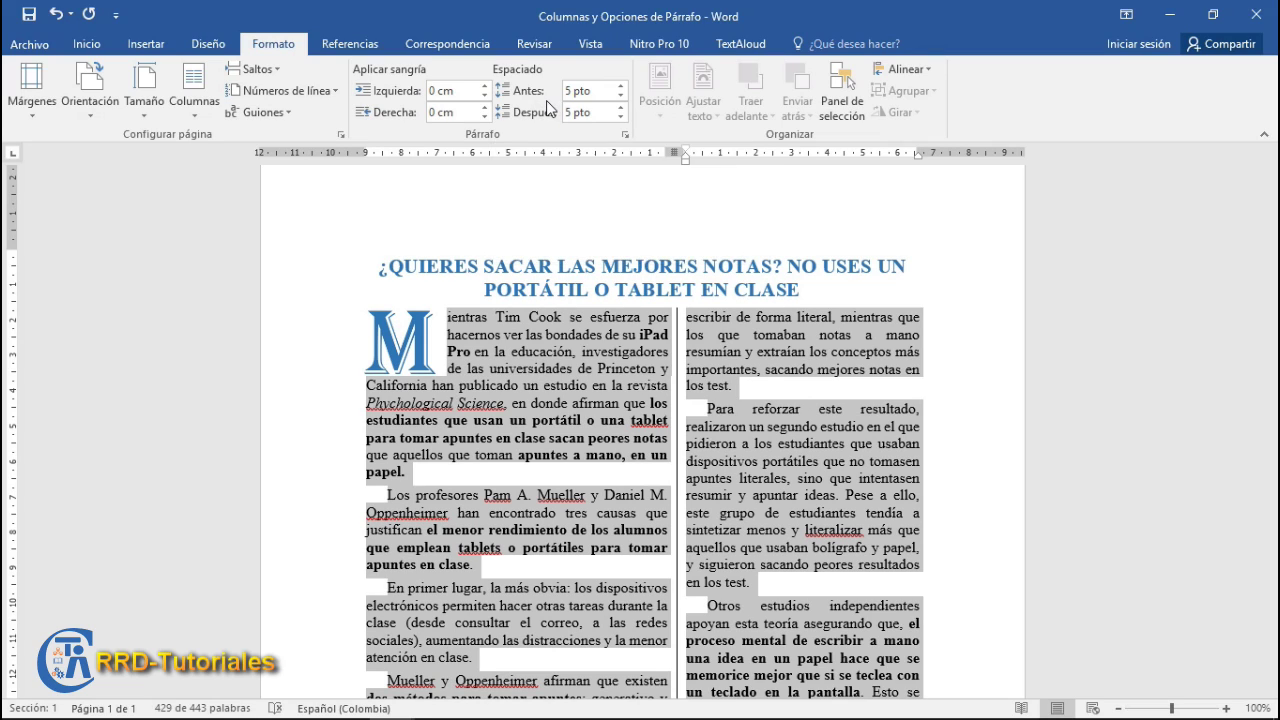
left_click(620, 95)
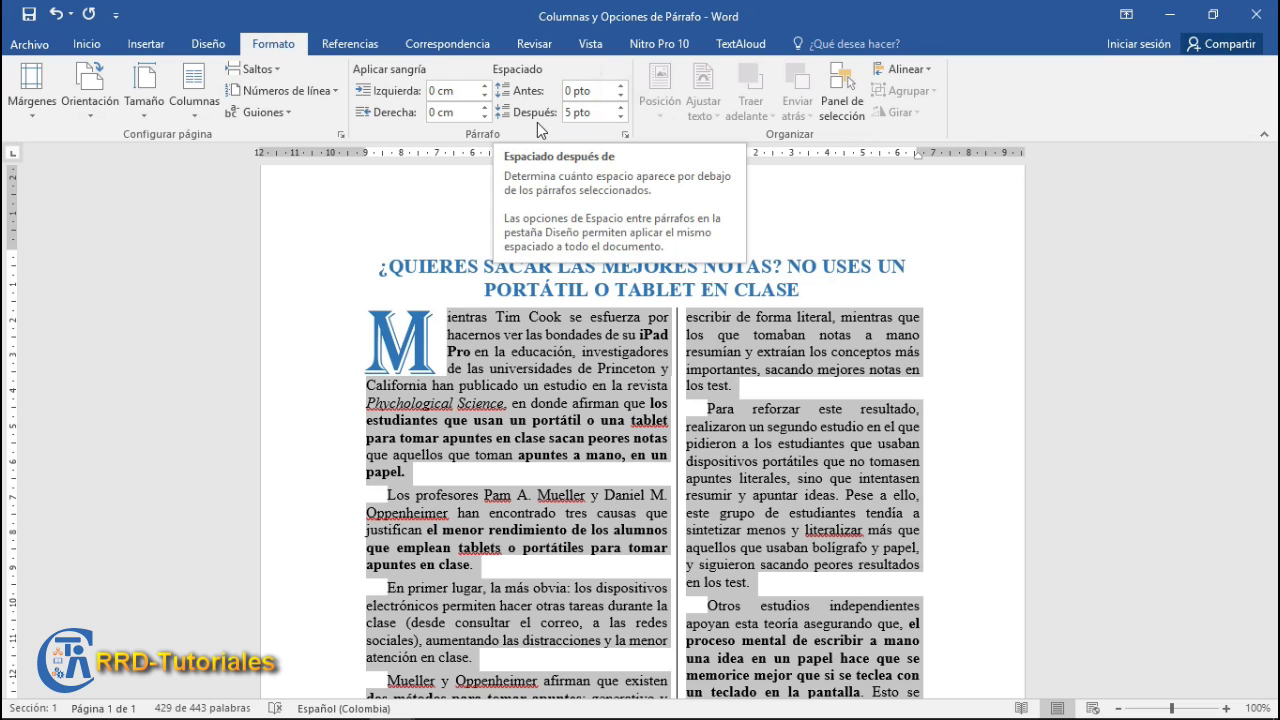
left_click(621, 107)
left_click(621, 107)
scroll(494, 485, "down", 2)
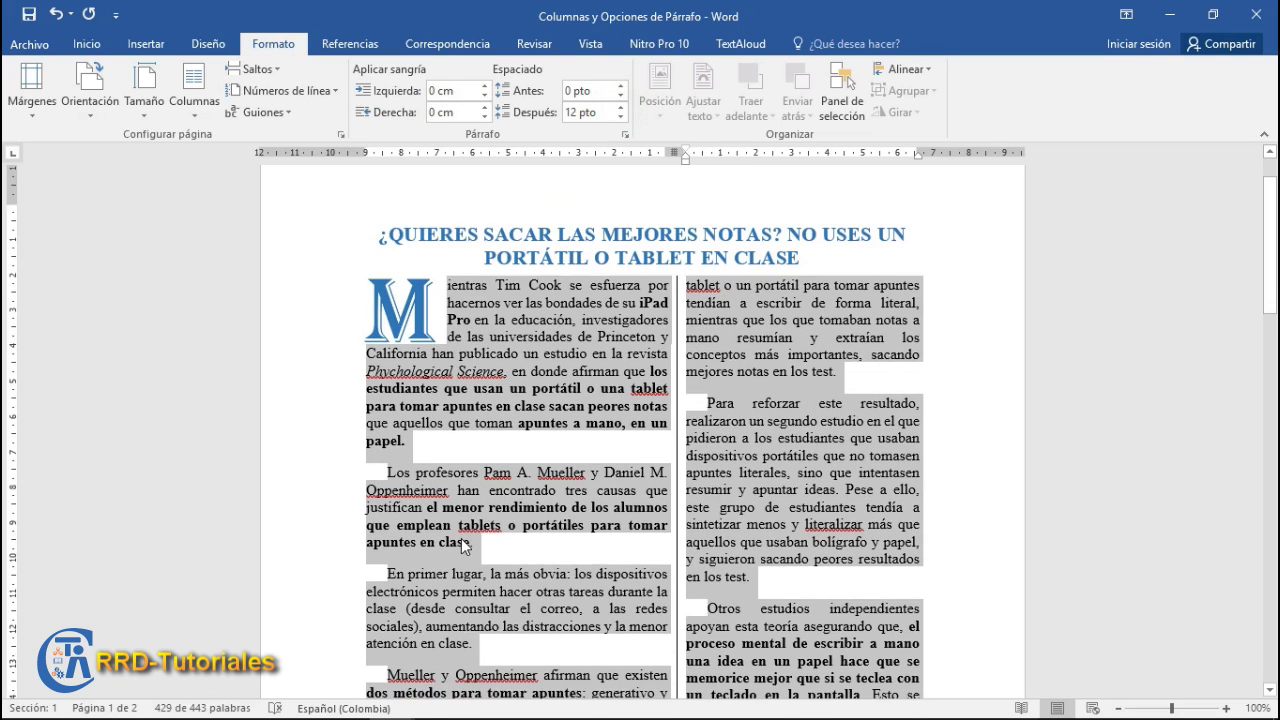
- Try a larger spacing of 30 pto after the selected body paragraphs, and return it to 12 pto
left_click(621, 107)
left_click(621, 107)
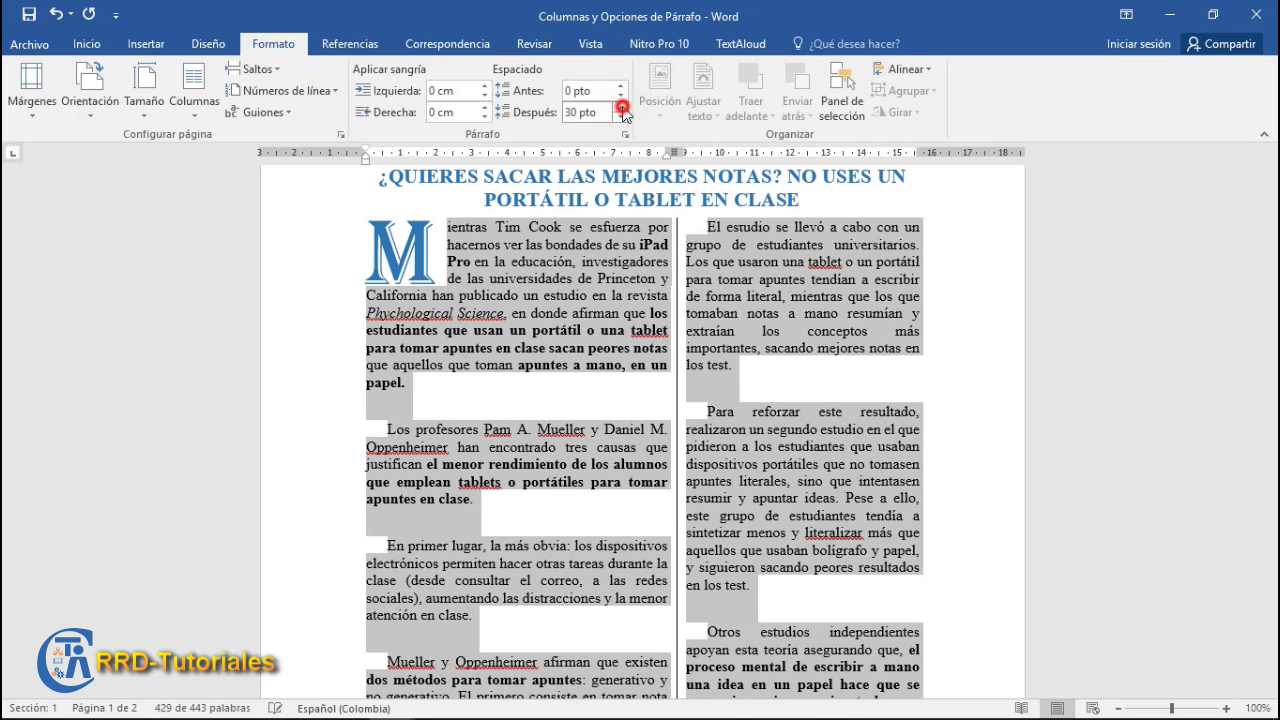
left_click(621, 107)
left_click(621, 118)
left_click(621, 118)
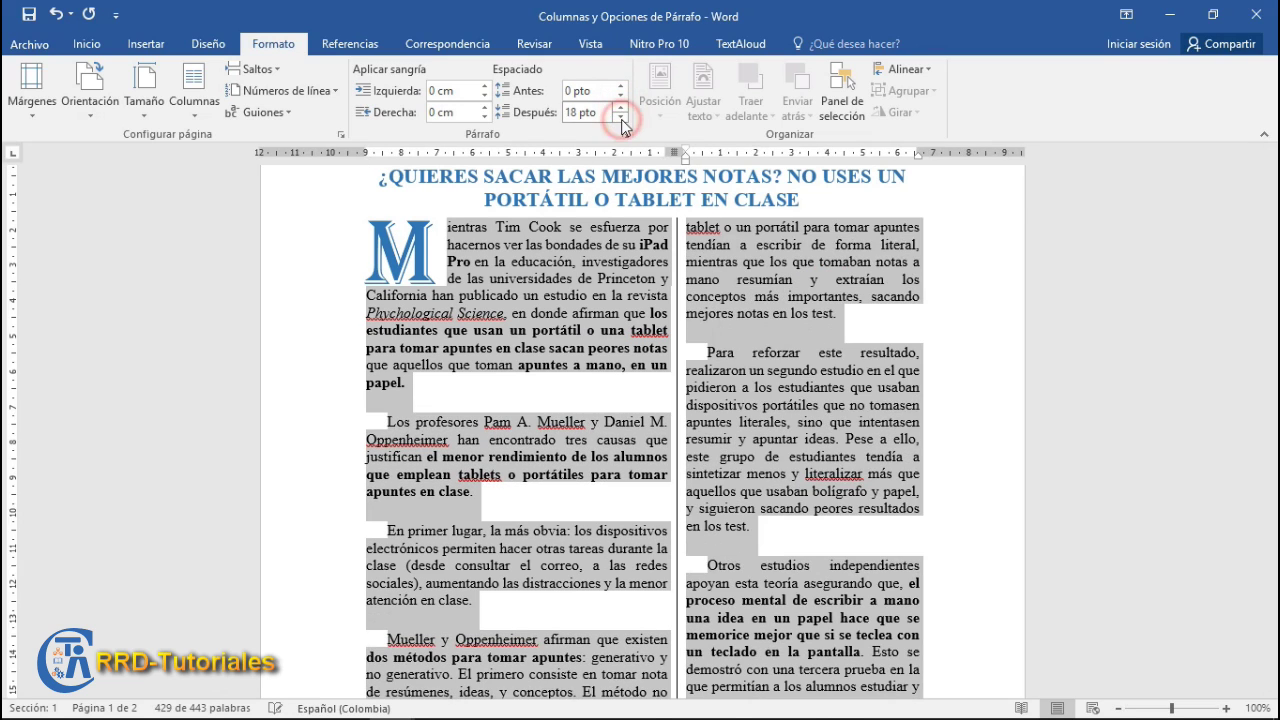
left_click(621, 118)
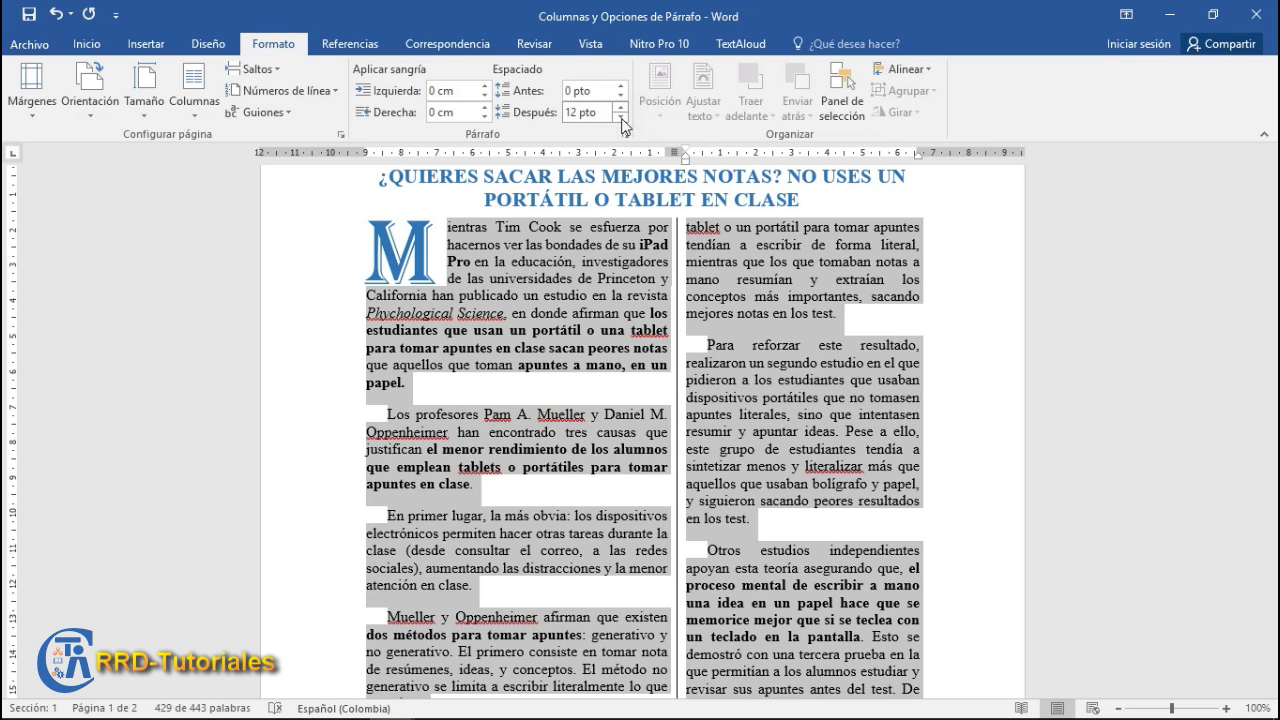
scroll(555, 345, "down", 1)
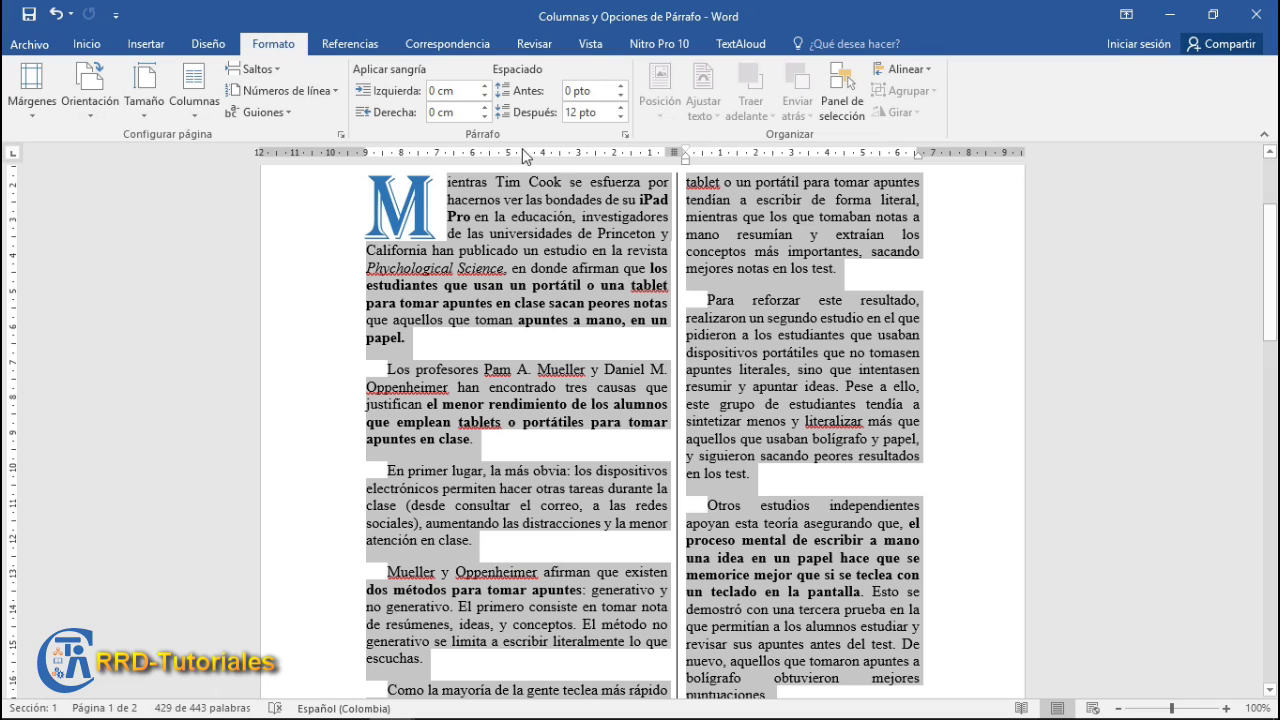
- Review the selected body text's spacing values in the Párrafo dialog, reaching it by each of its available routes, and clear the selection
left_click(624, 136)
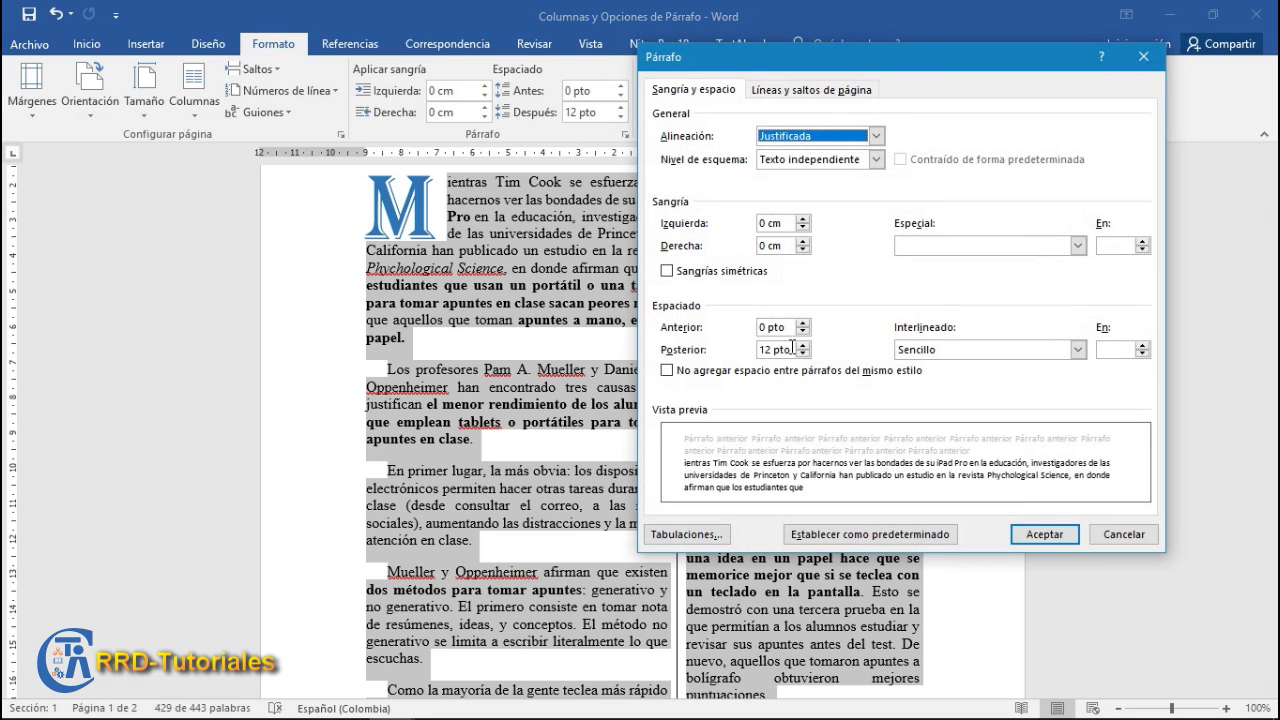
left_click(1124, 534)
right_click(558, 404)
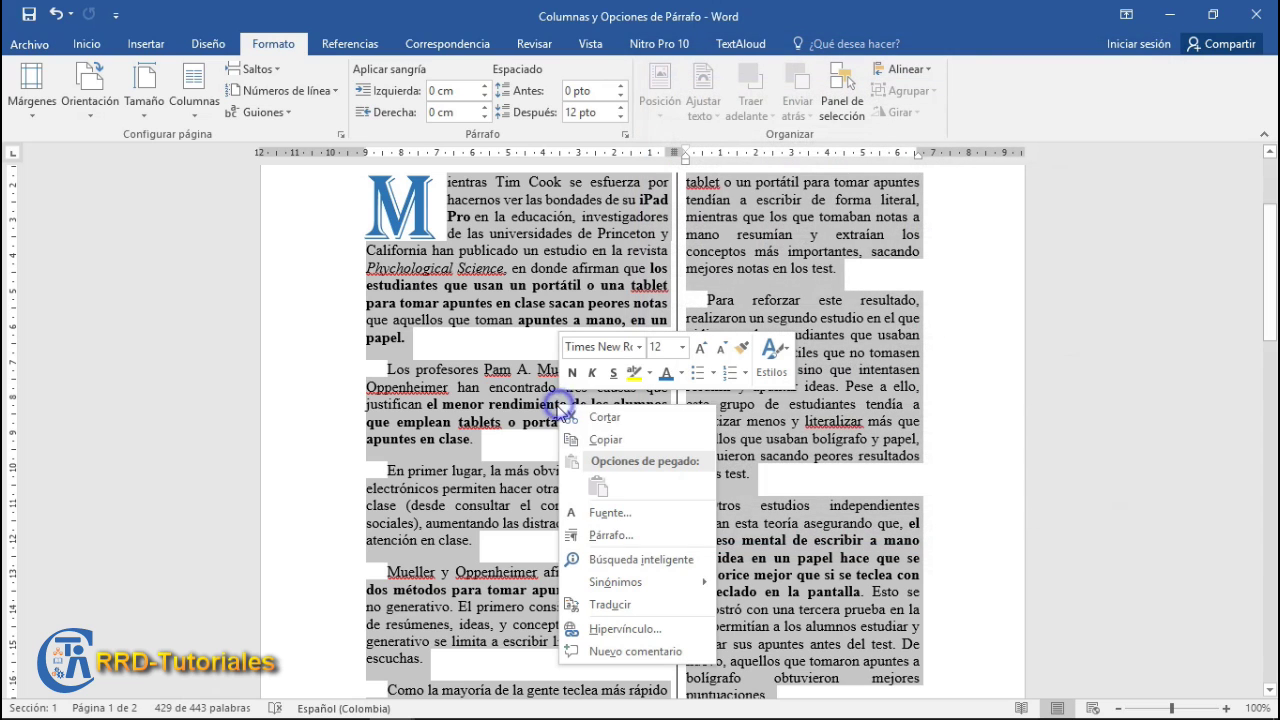
left_click(609, 534)
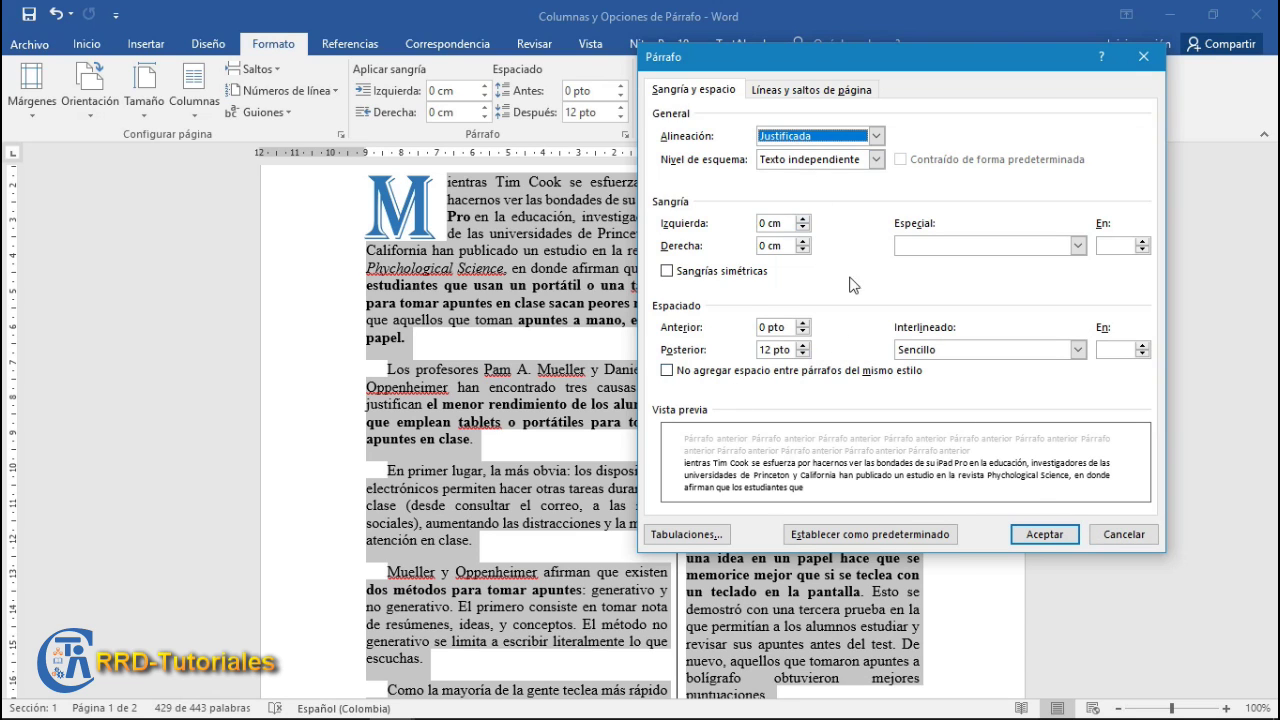
left_click(1113, 541)
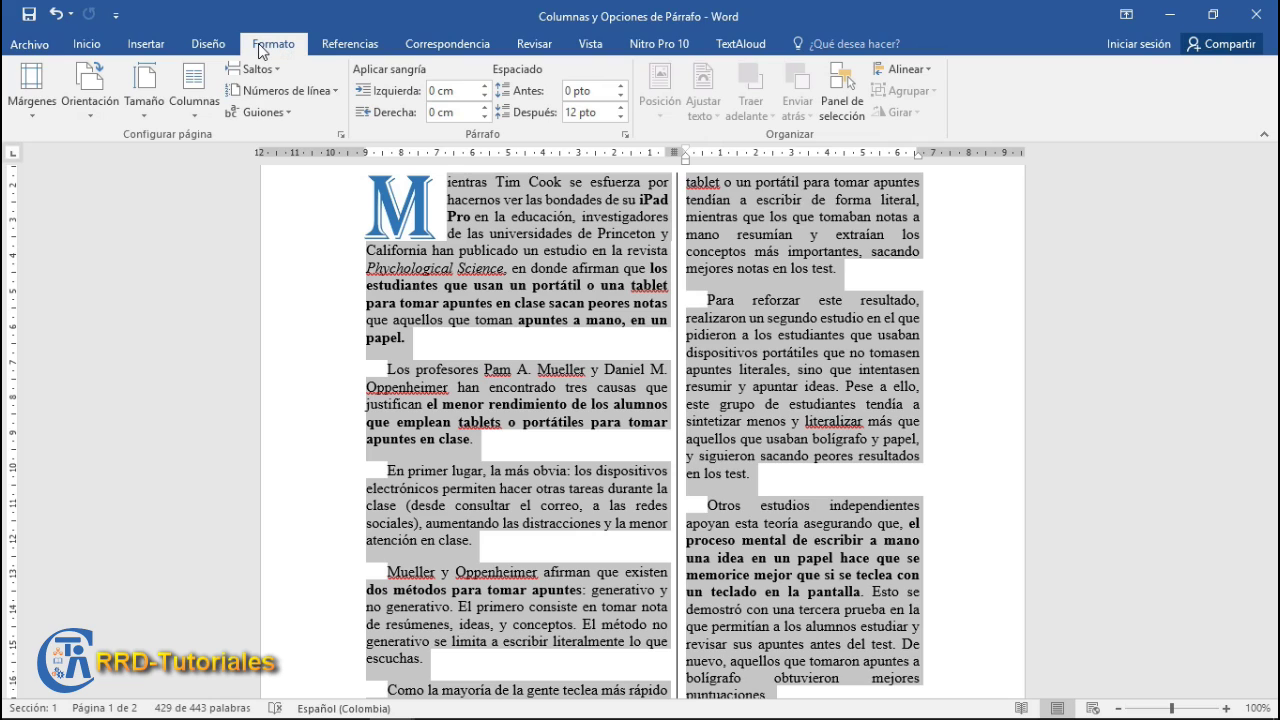
left_click(85, 45)
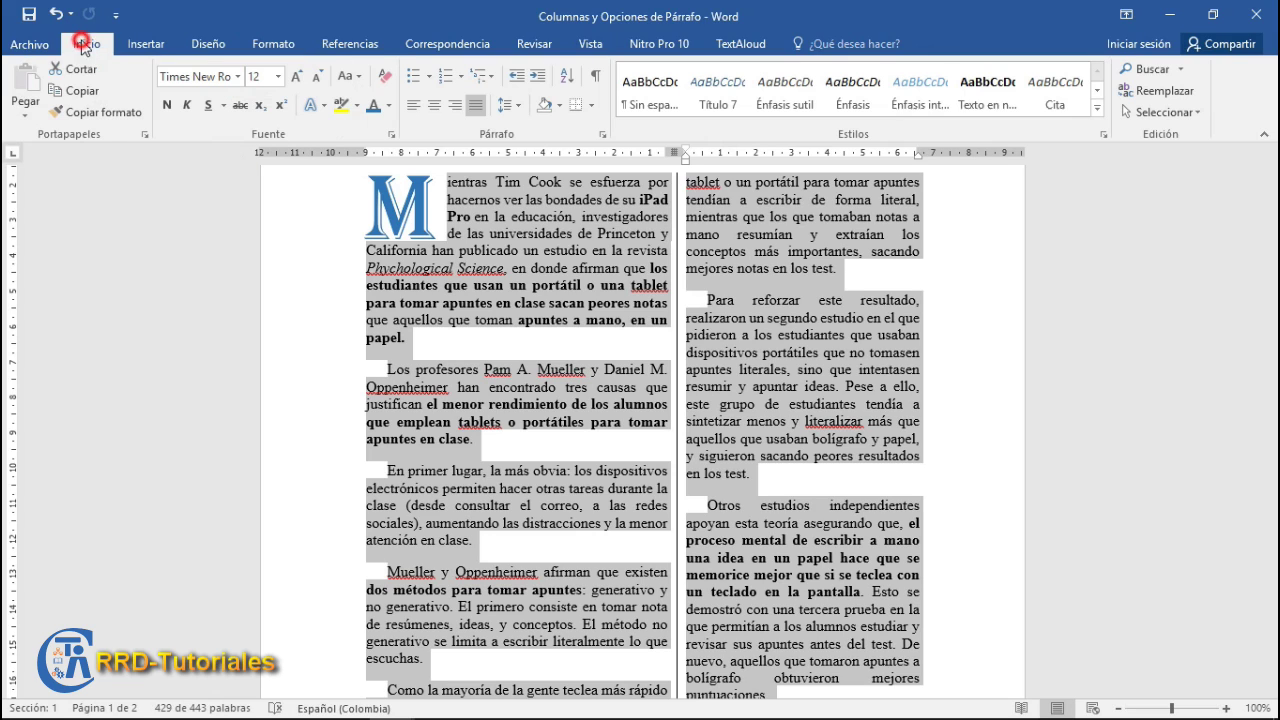
left_click(603, 135)
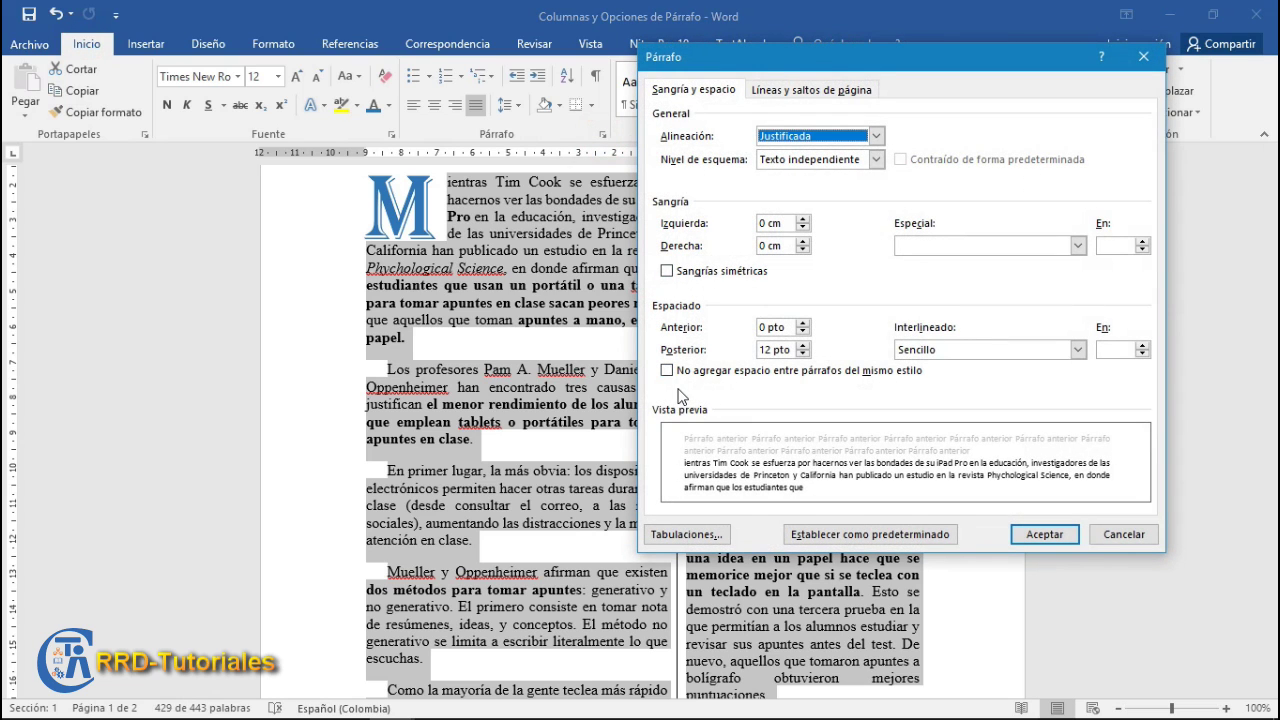
left_click(1044, 535)
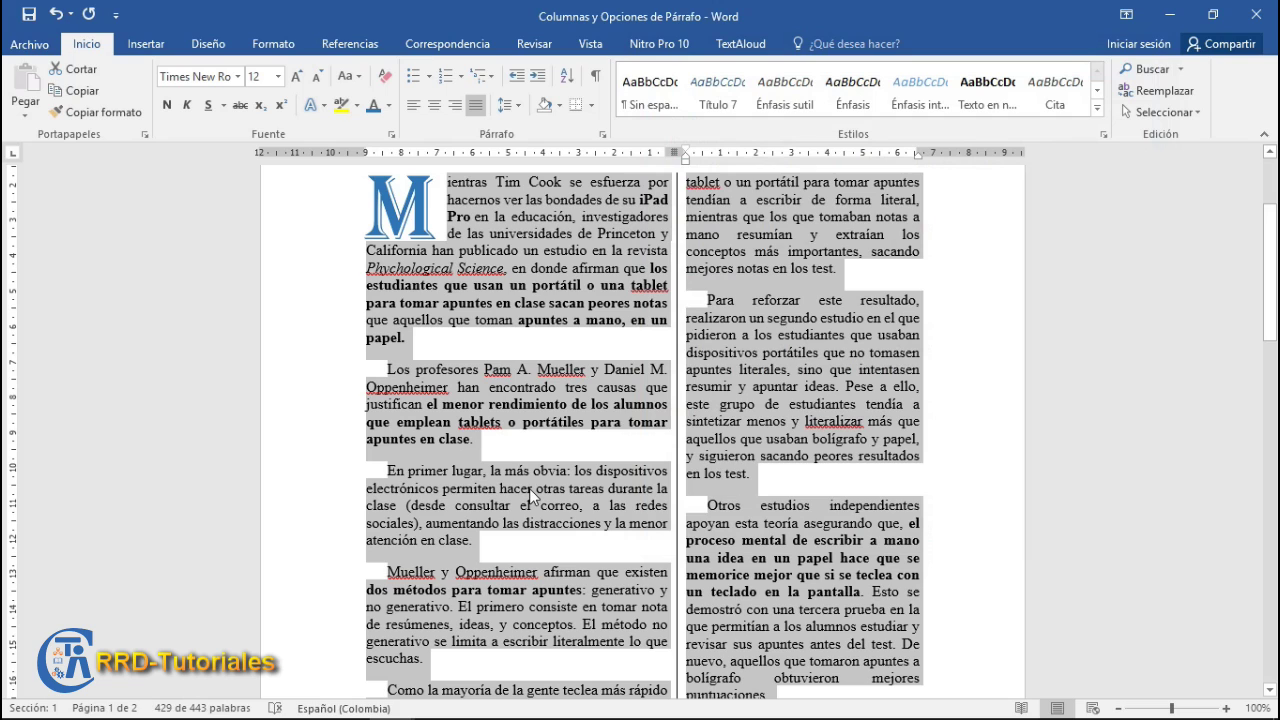
scroll(529, 489, "down", 1)
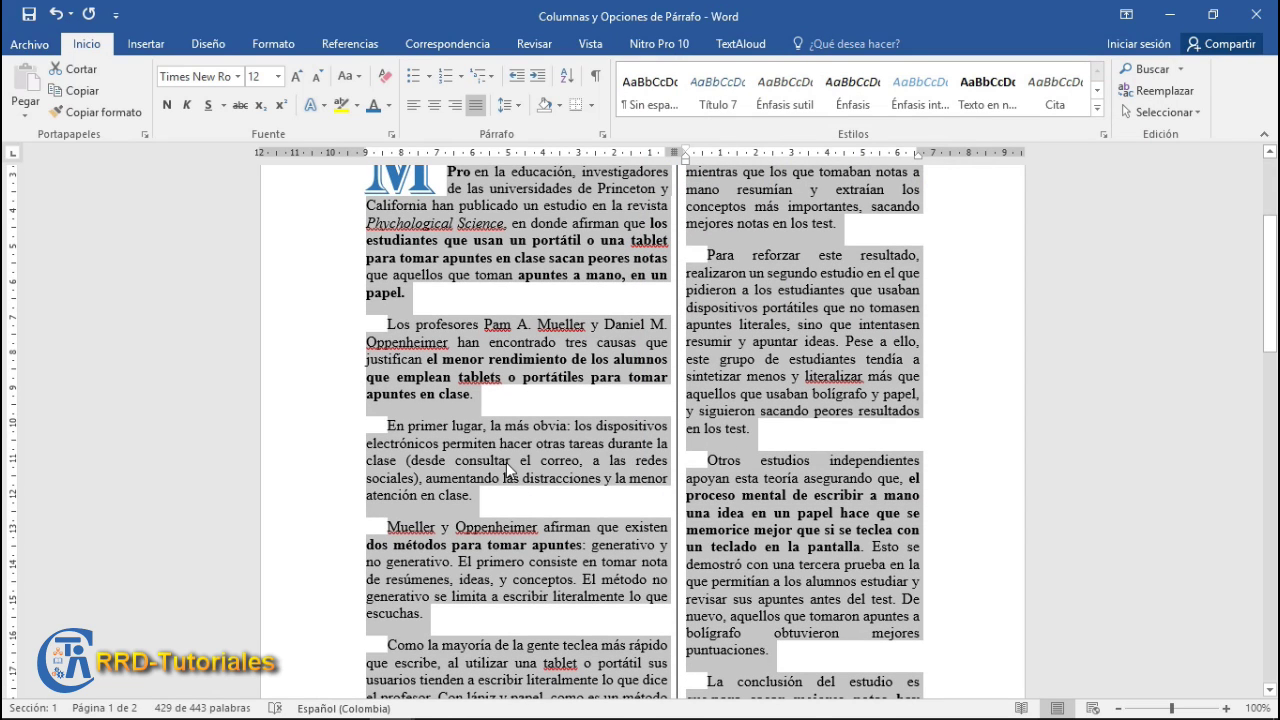
left_click(513, 462)
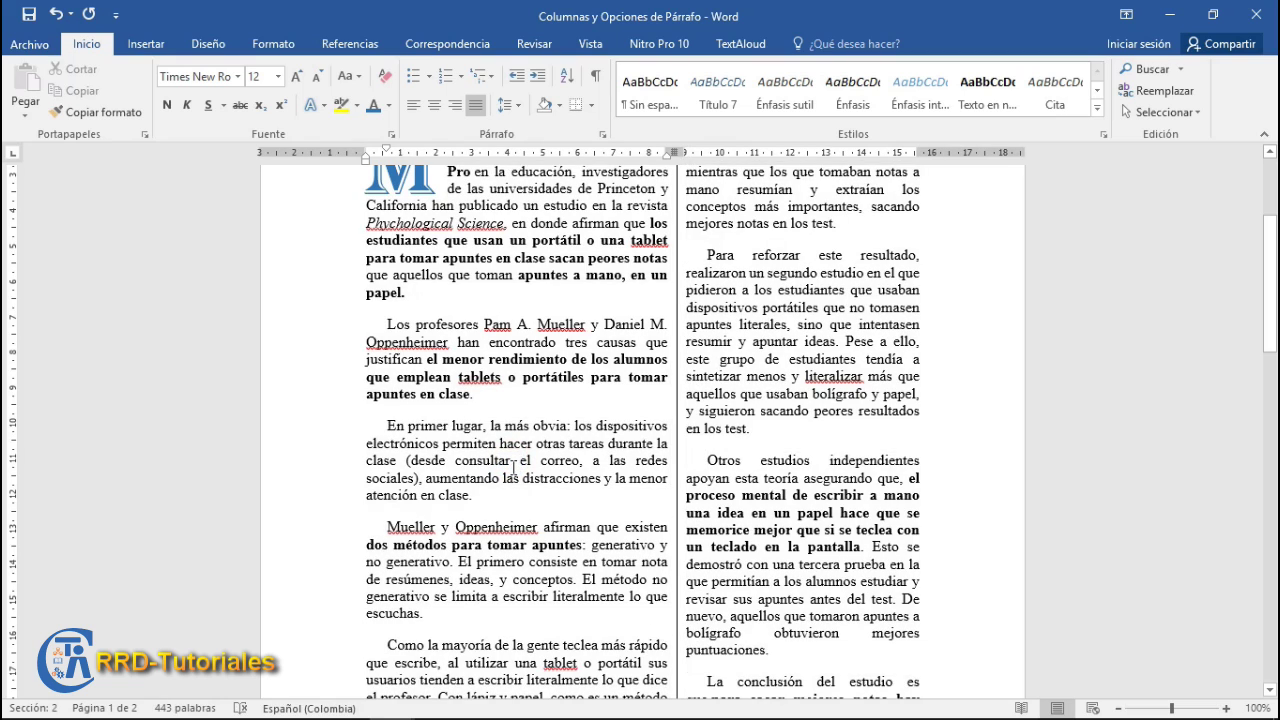
- Set the line spacing of the "Los profesores" paragraph to 1,5 líneas and apply it
scroll(516, 466, "up", 1)
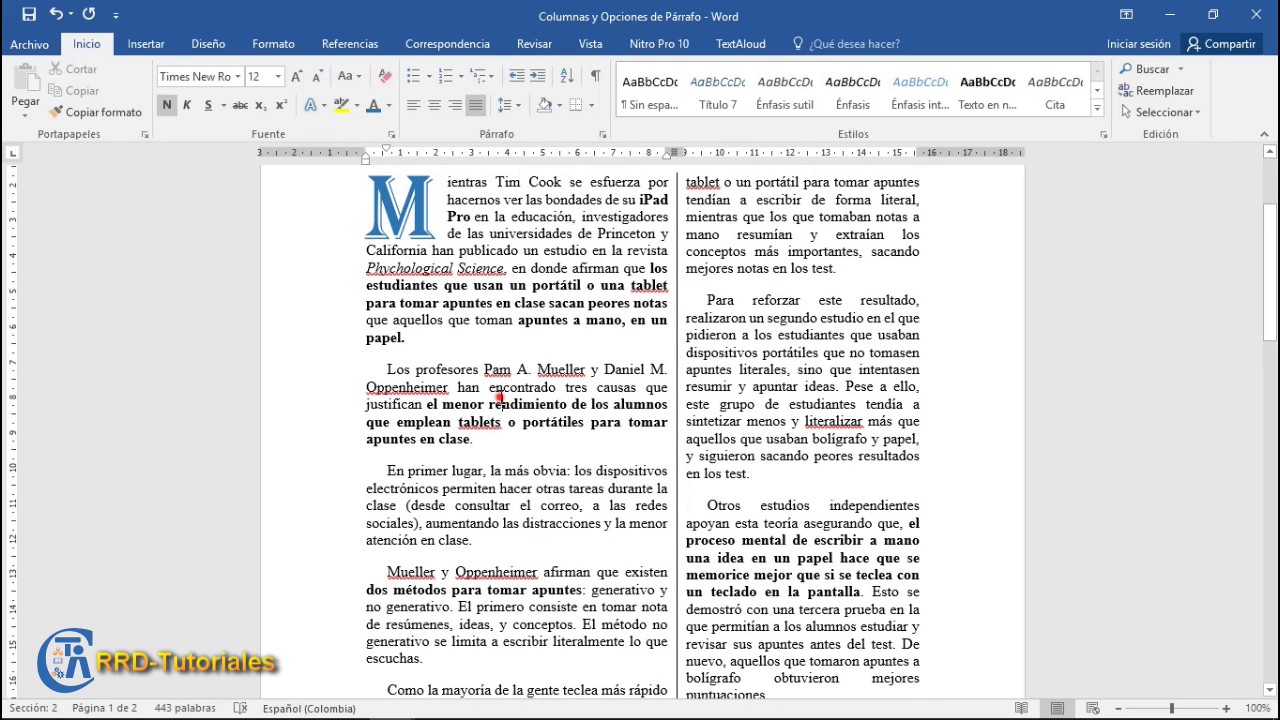
triple_click(500, 400)
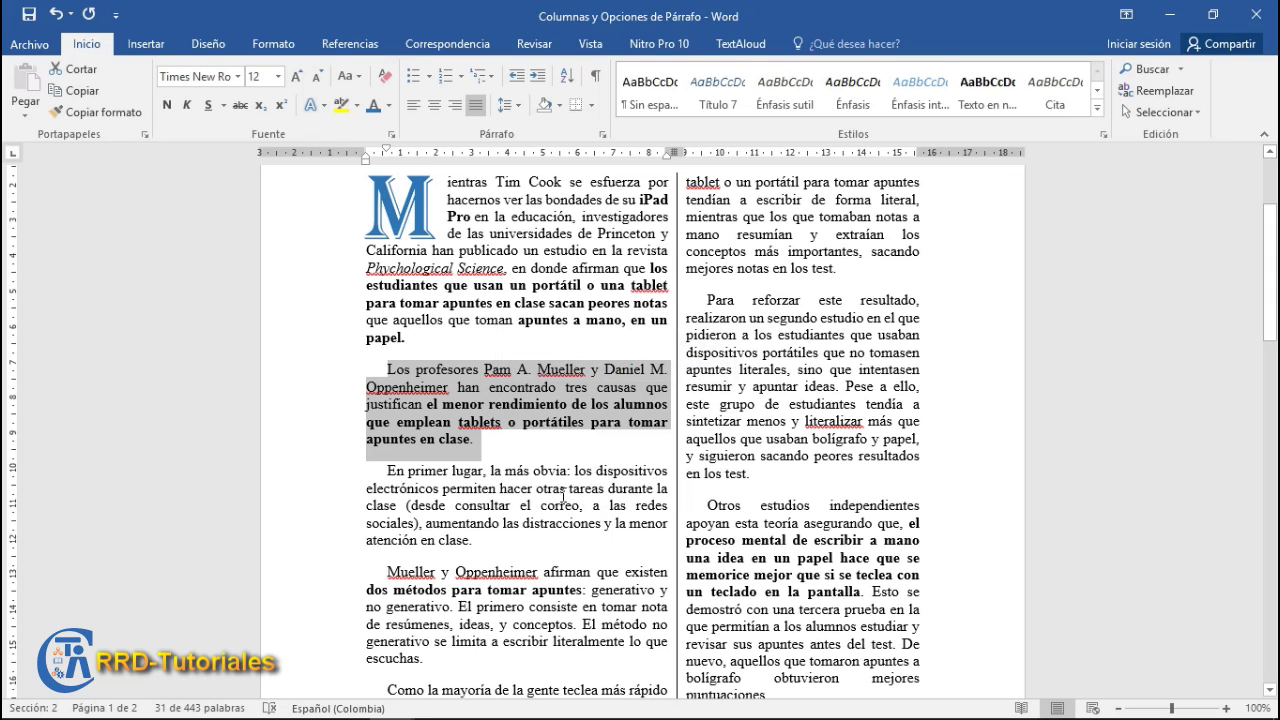
right_click(531, 397)
left_click(606, 520)
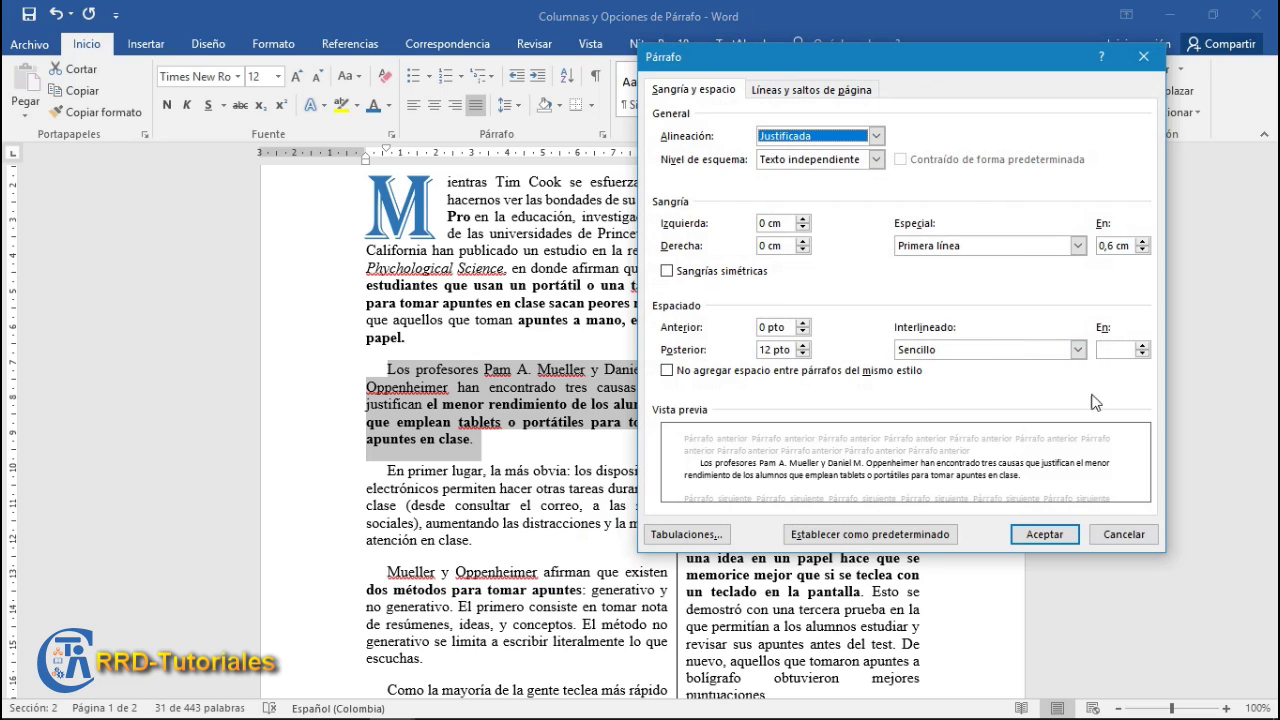
left_click(1078, 350)
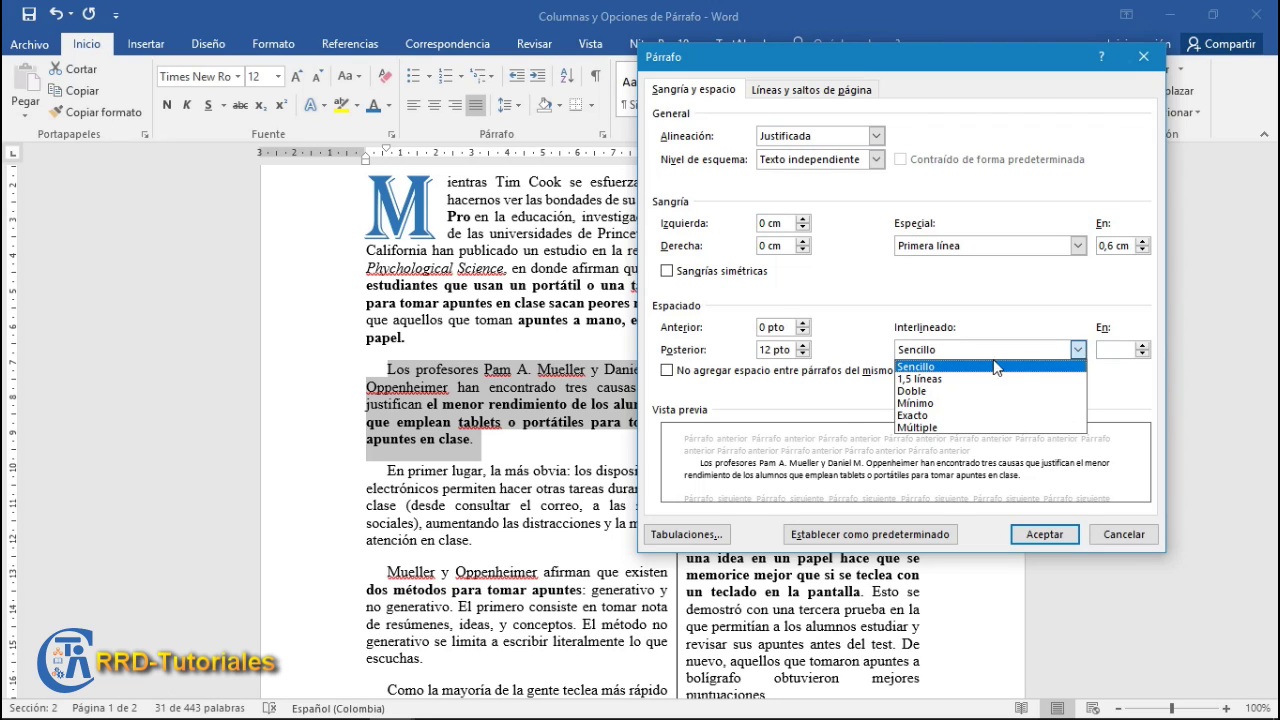
left_click(963, 380)
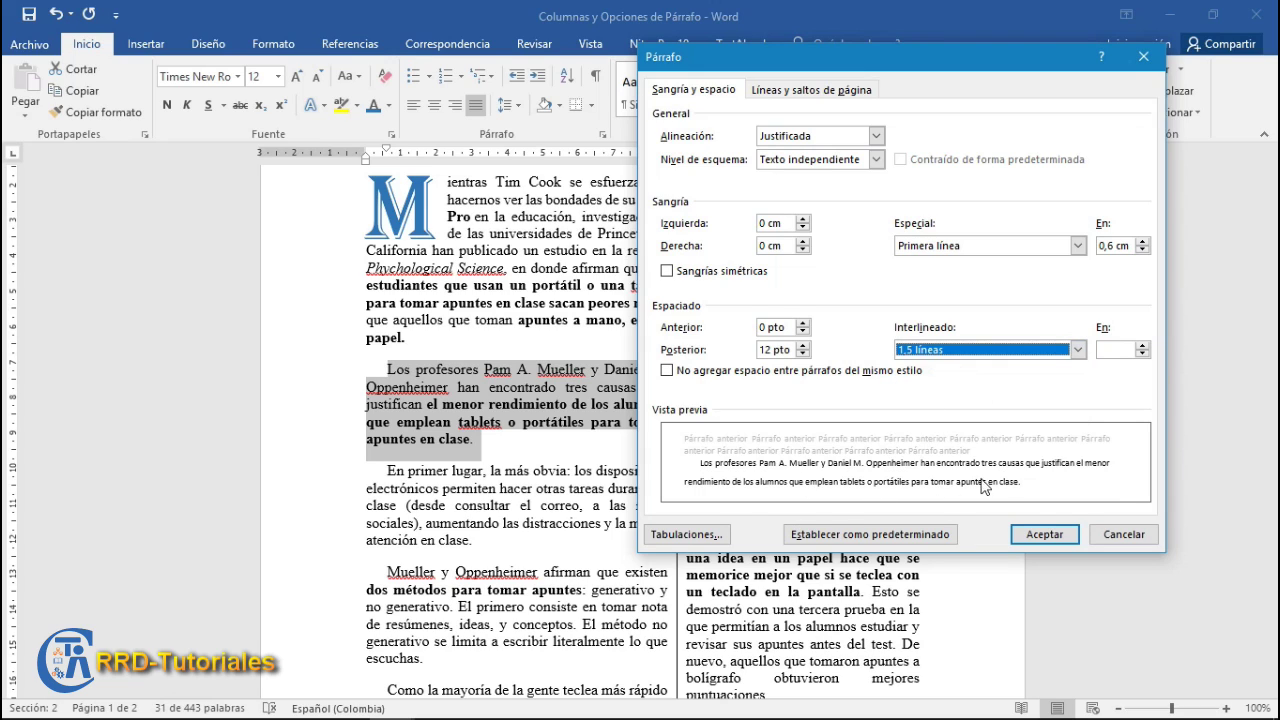
left_click(1034, 530)
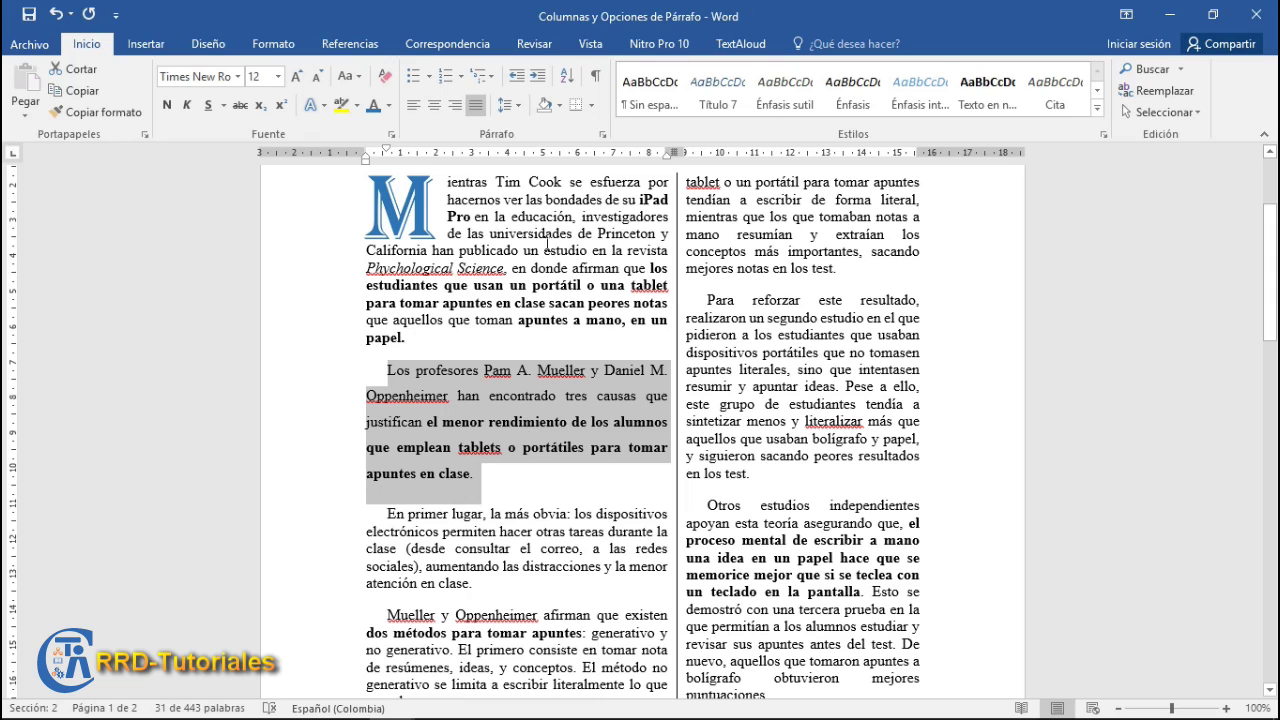
- Try the Exacto and Mínimo line spacing options for the "Los profesores" paragraph, and apply Mínimo at 12 pto
left_click(518, 108)
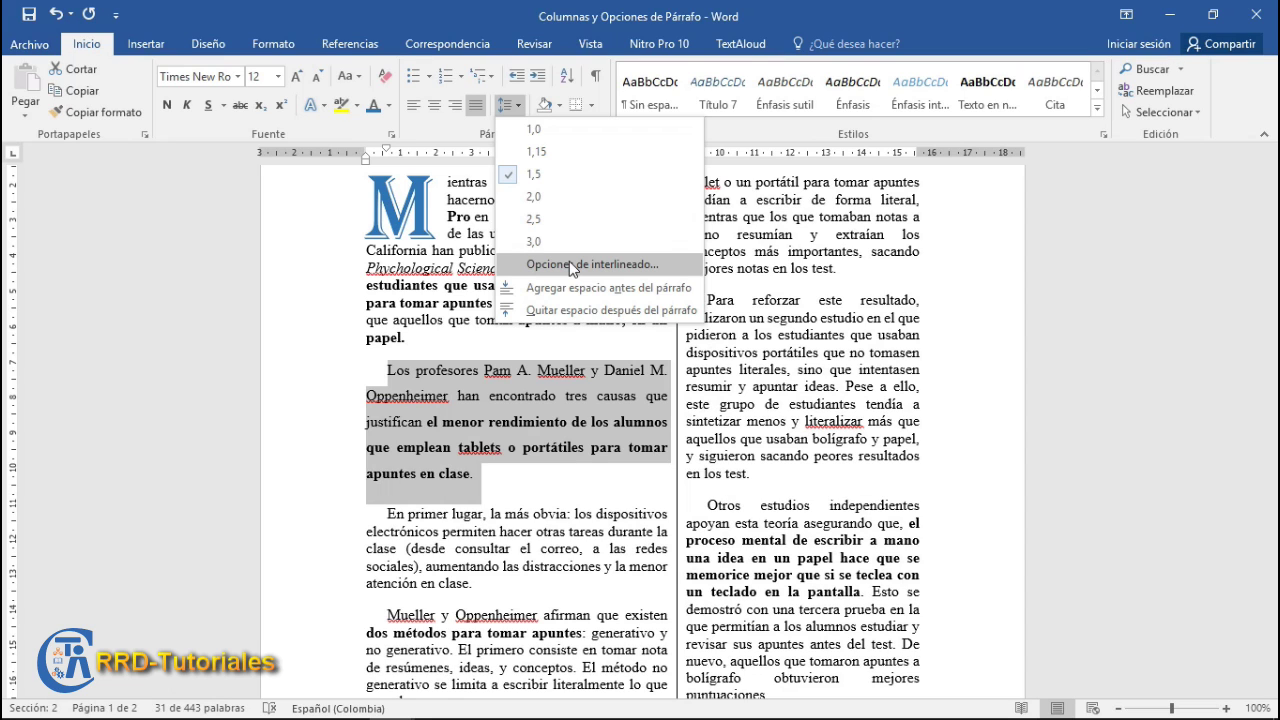
left_click(569, 262)
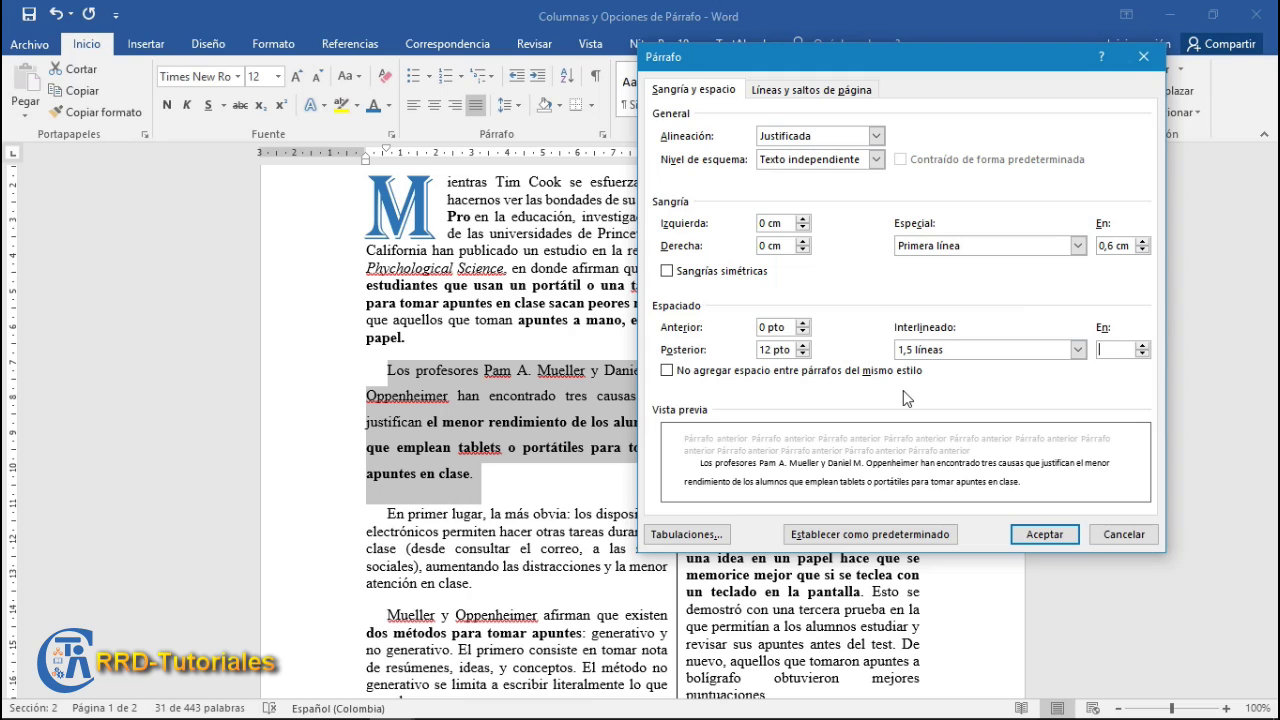
left_click(1078, 350)
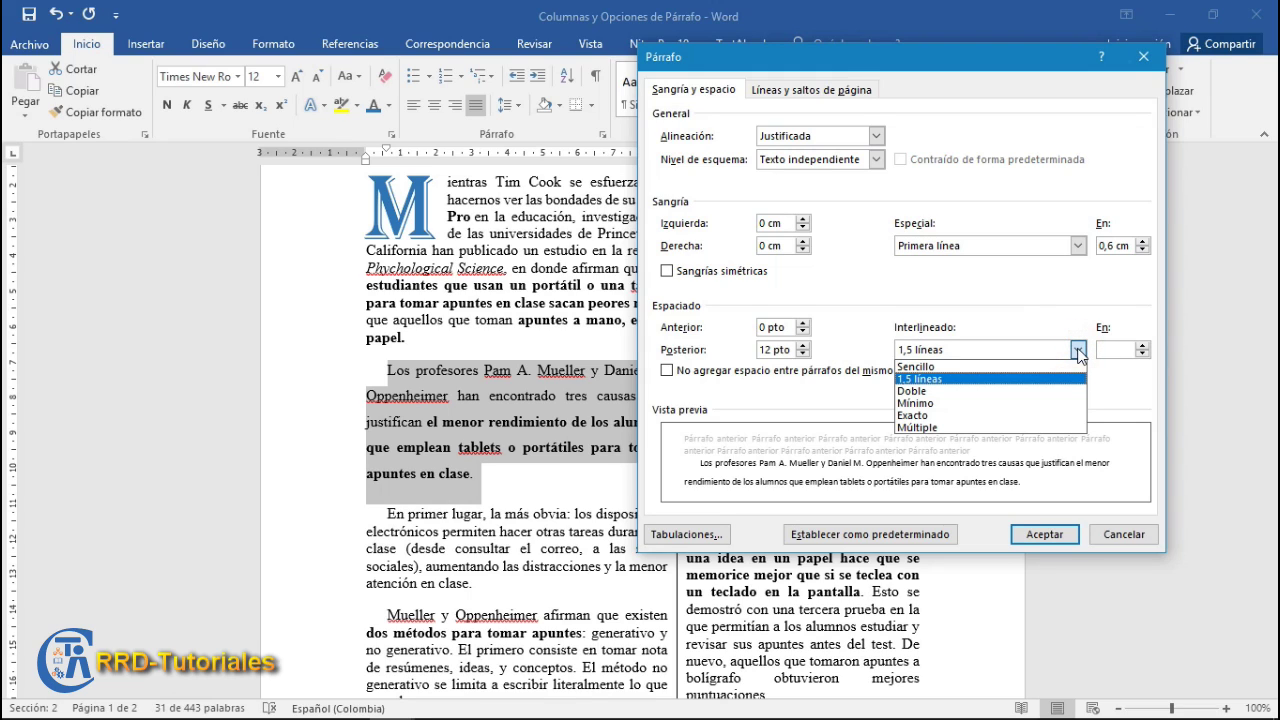
left_click(956, 405)
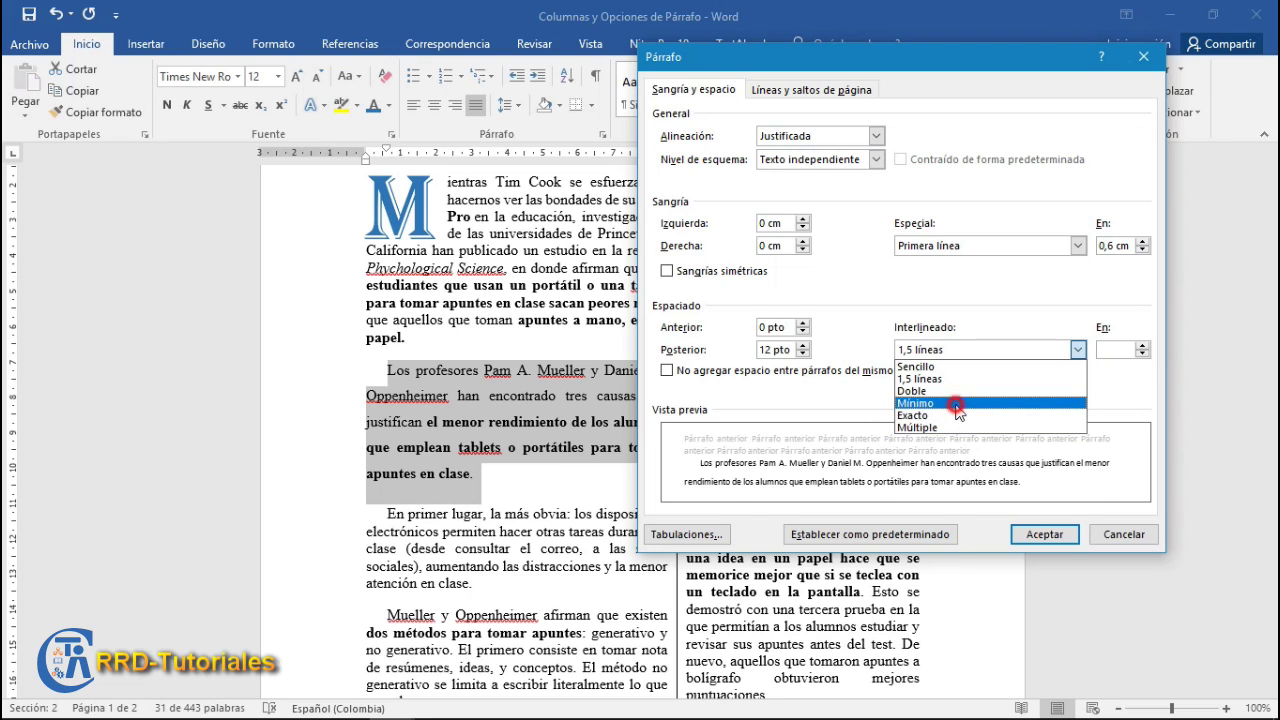
left_click(1077, 349)
left_click(975, 413)
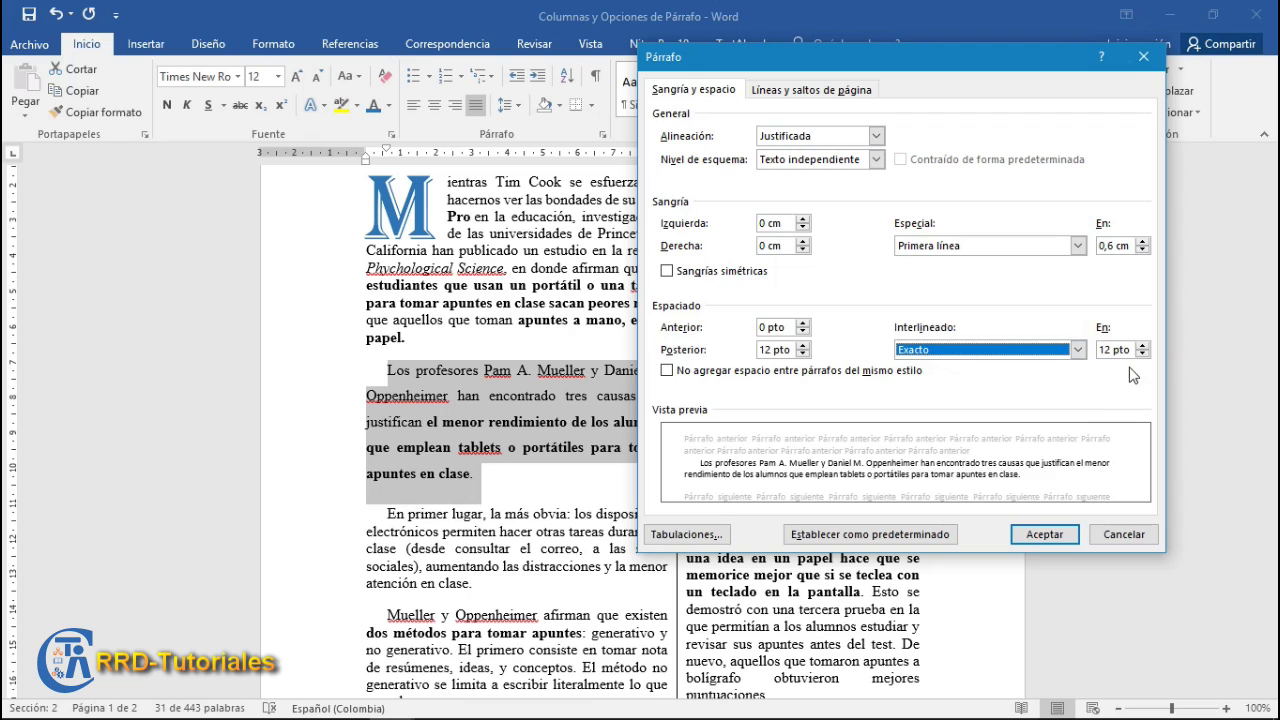
left_click(1078, 350)
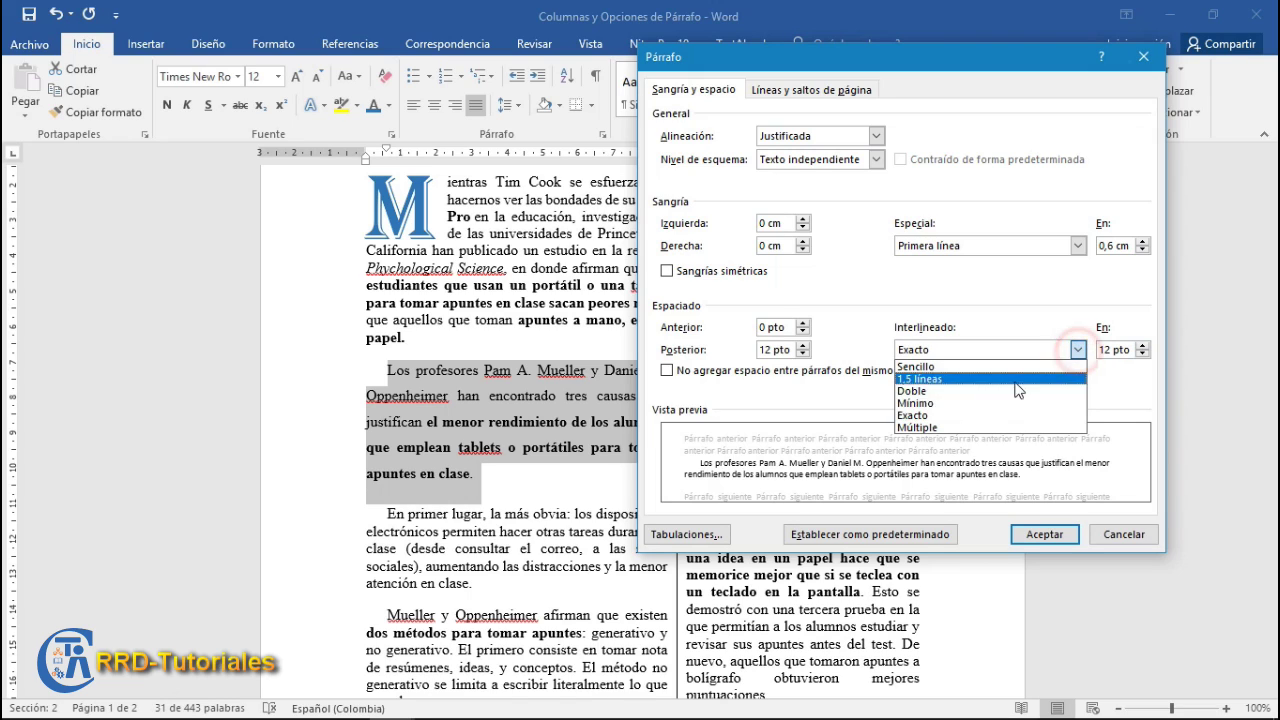
left_click(941, 404)
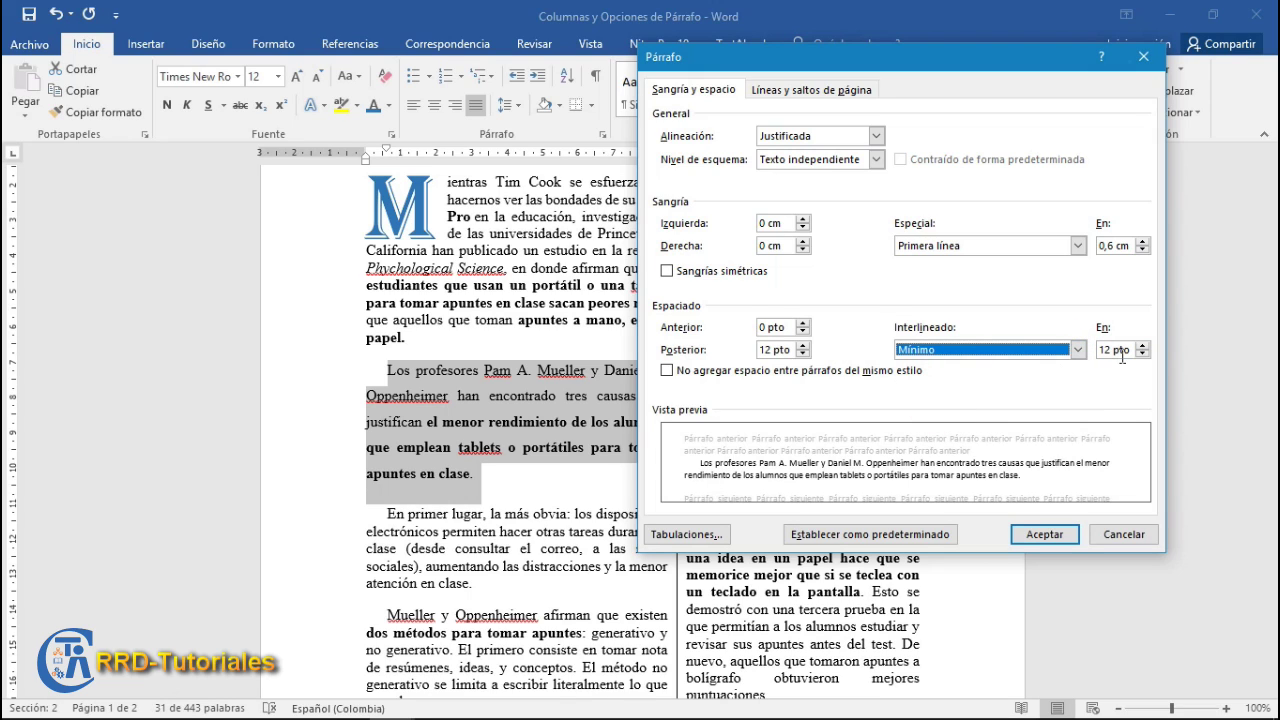
left_click(1044, 534)
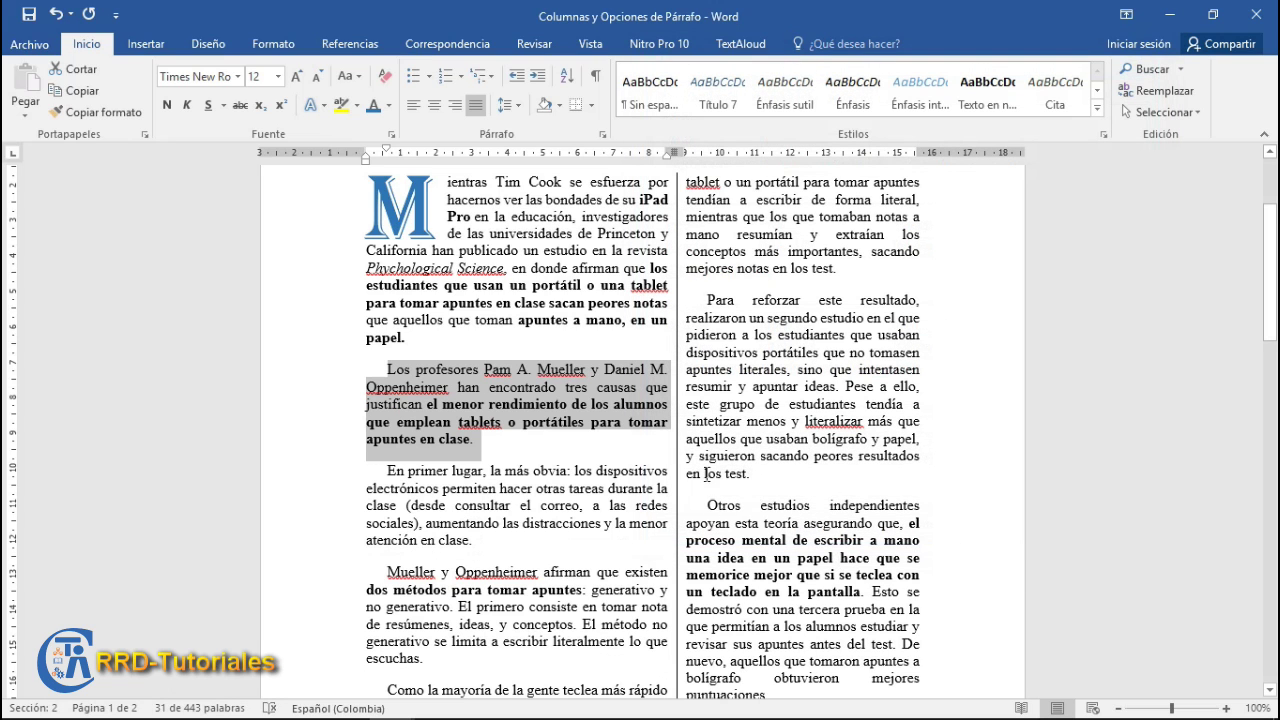
- Raise the minimum line spacing of the "Los profesores" paragraph to 15 pto and apply it
right_click(520, 403)
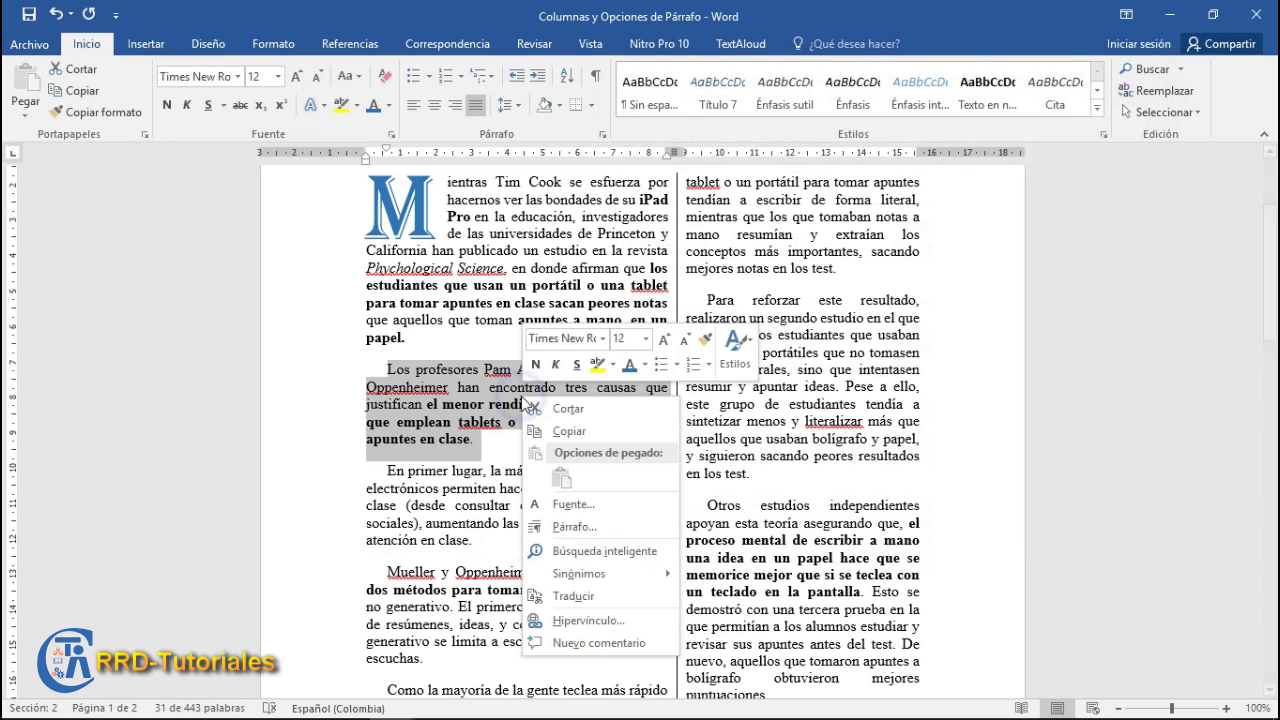
left_click(629, 527)
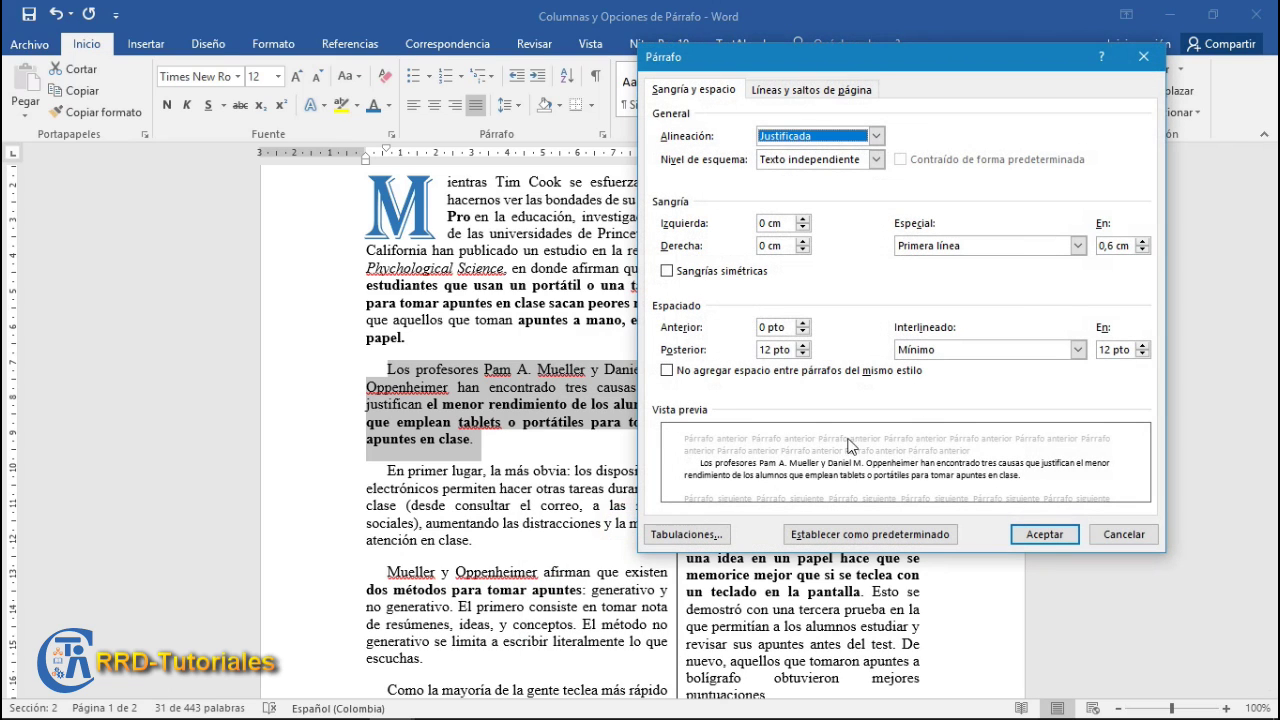
left_click(1143, 345)
left_click(1143, 345)
left_click(1143, 345)
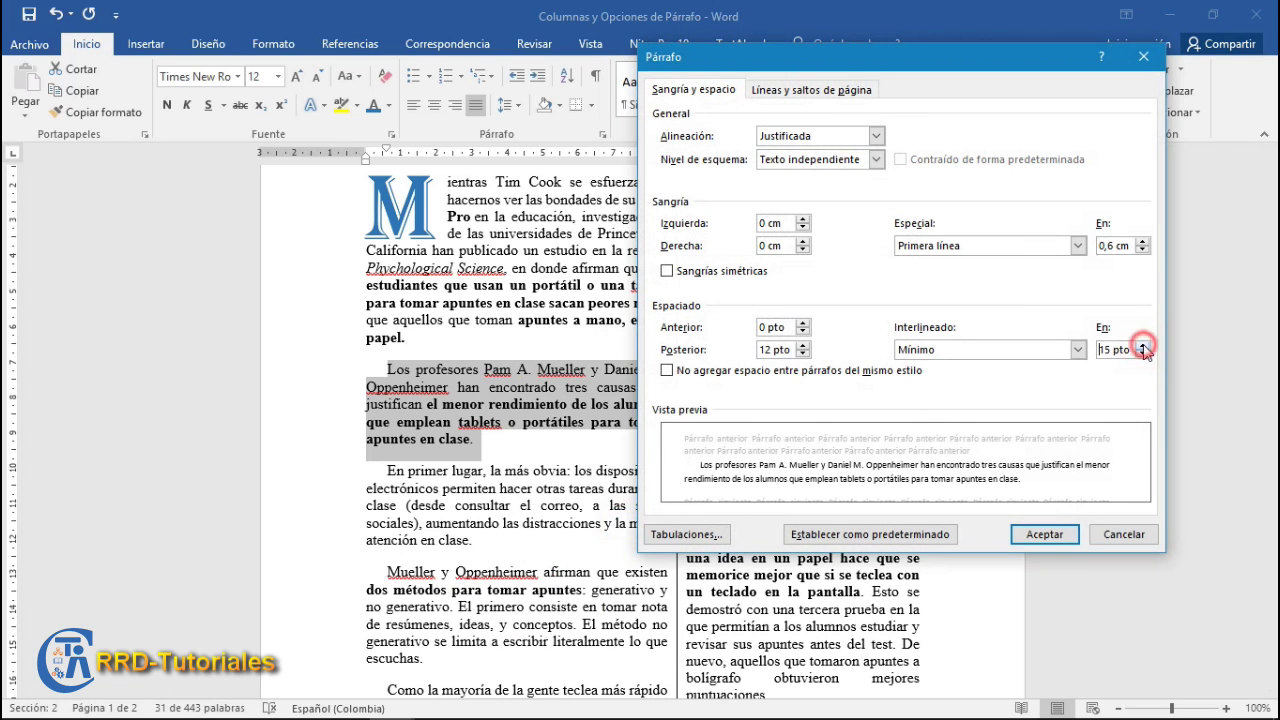
left_click(1044, 535)
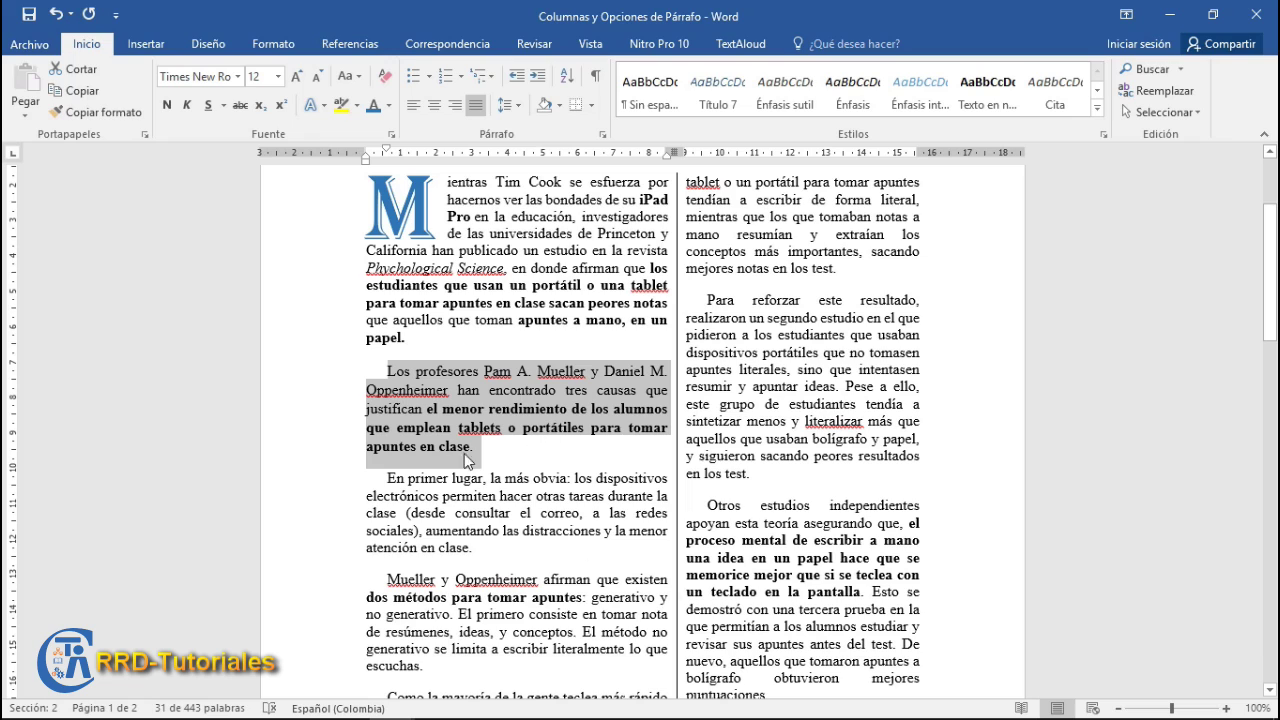
- Set the line spacing of the "Los profesores" paragraph to 1,0
left_click(505, 104)
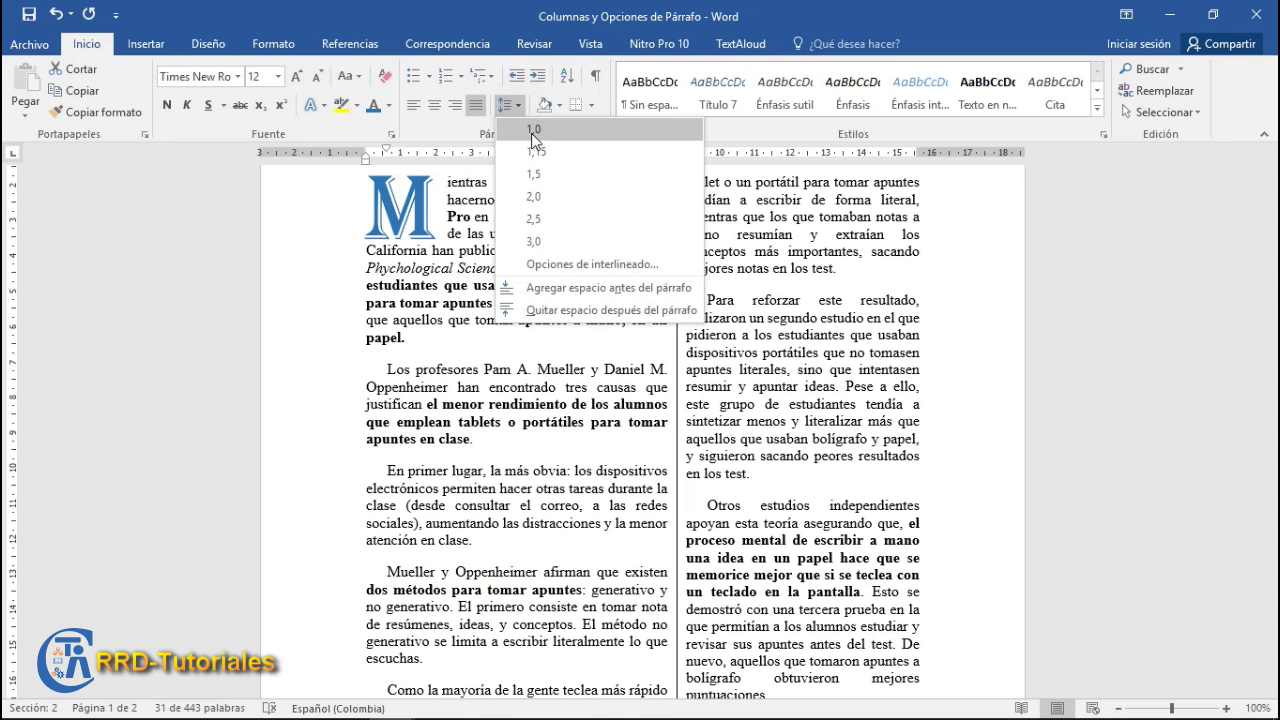
left_click(533, 128)
- Review the formatting of the whole two-column article from title to conclusion, and clear the paragraph selection
scroll(528, 410, "down", 5)
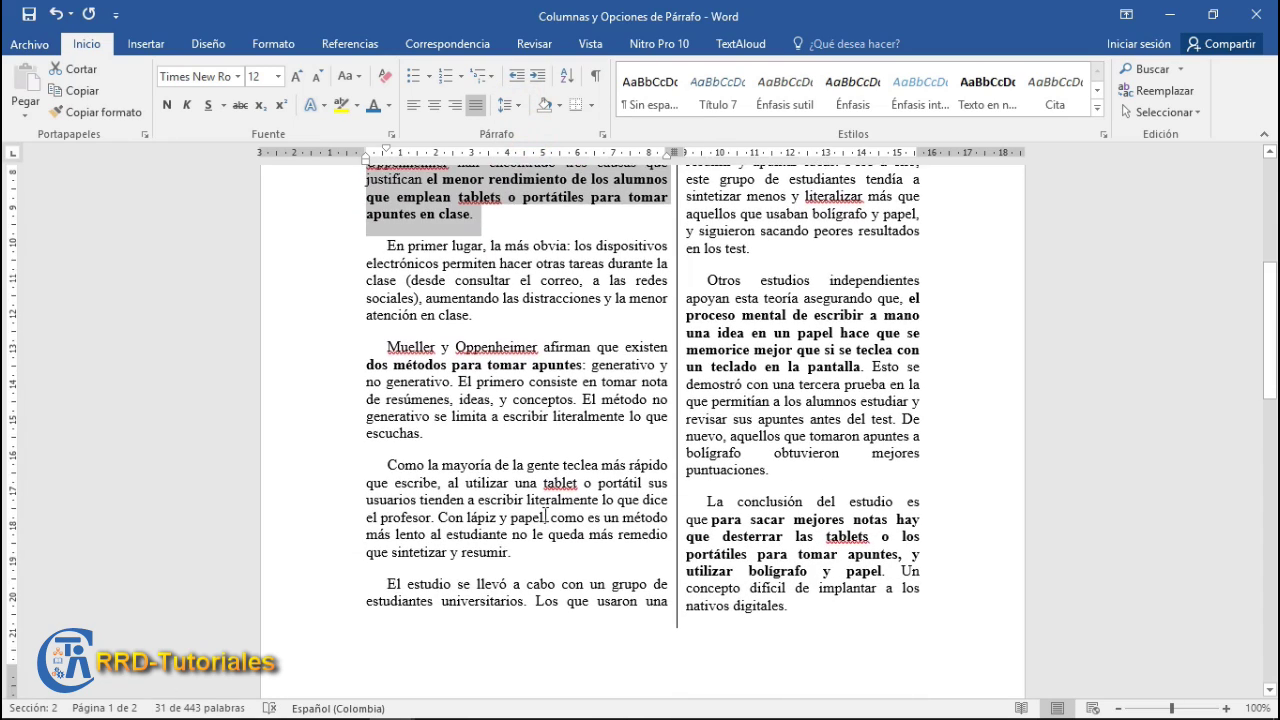
scroll(903, 620, "down", 2)
scroll(900, 607, "up", 4)
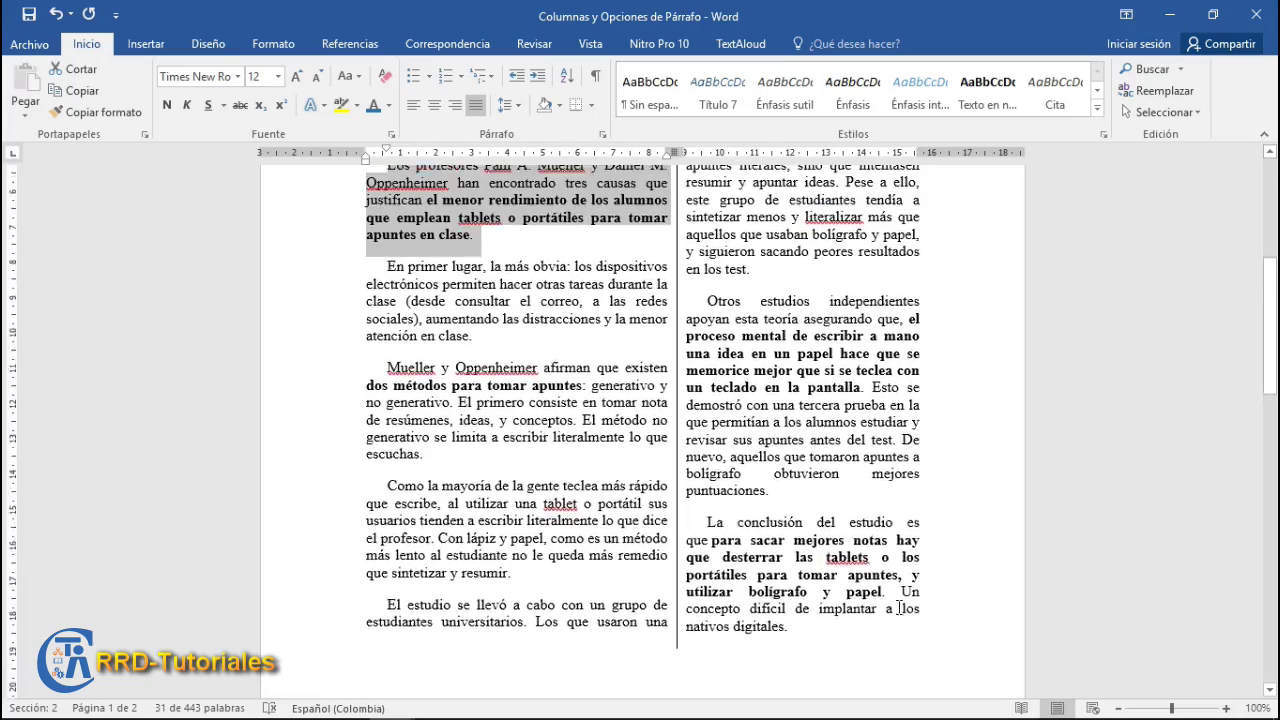
scroll(899, 607, "up", 3)
scroll(897, 606, "down", 2)
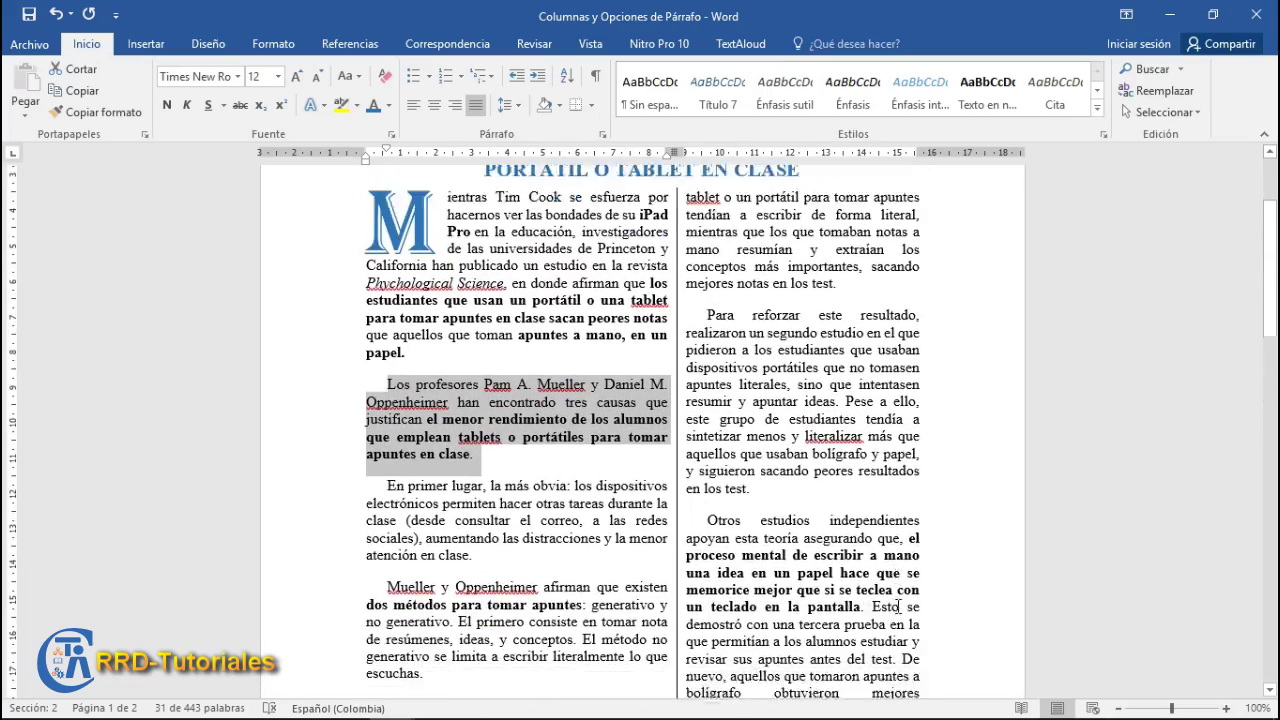
scroll(897, 603, "down", 4)
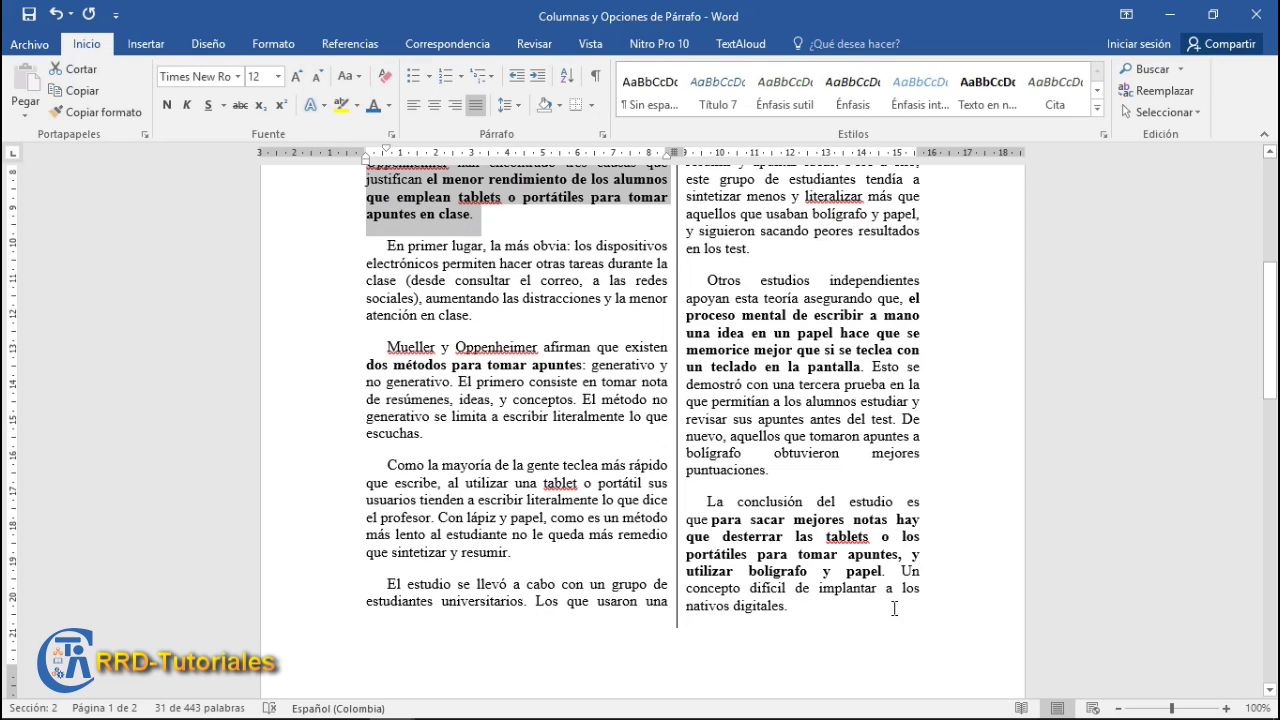
scroll(573, 525, "up", 3)
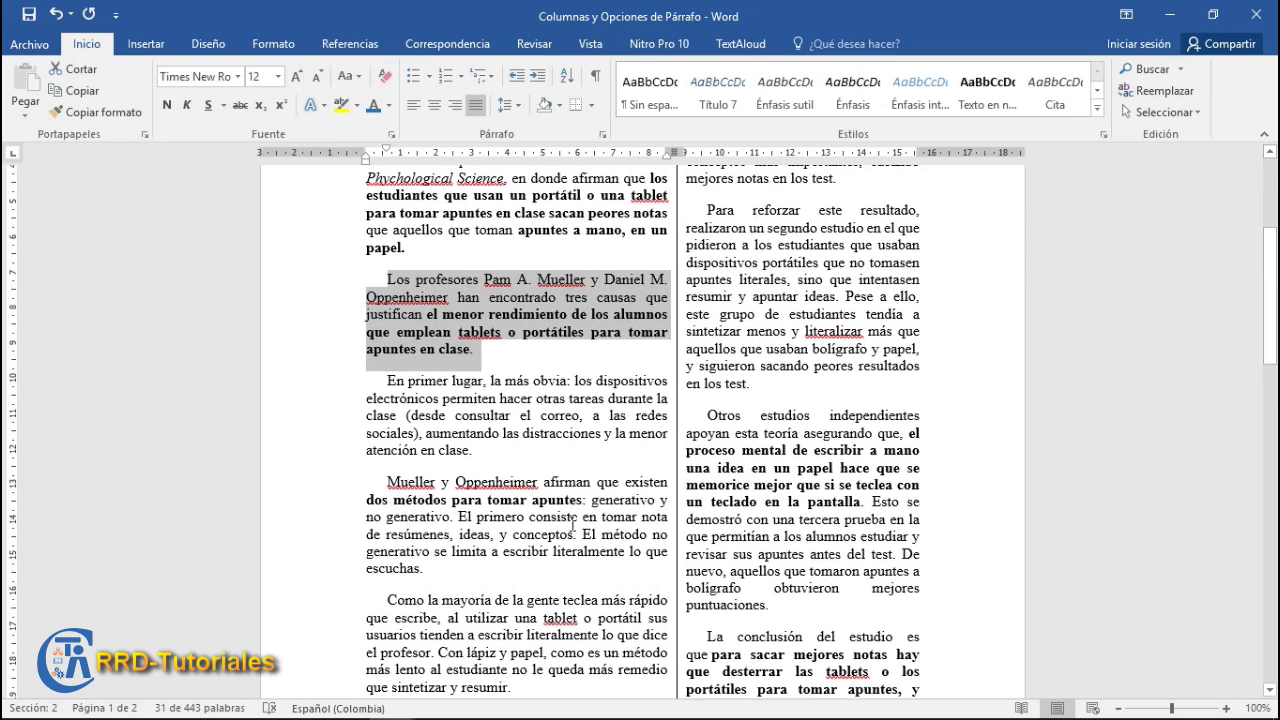
scroll(573, 525, "up", 3)
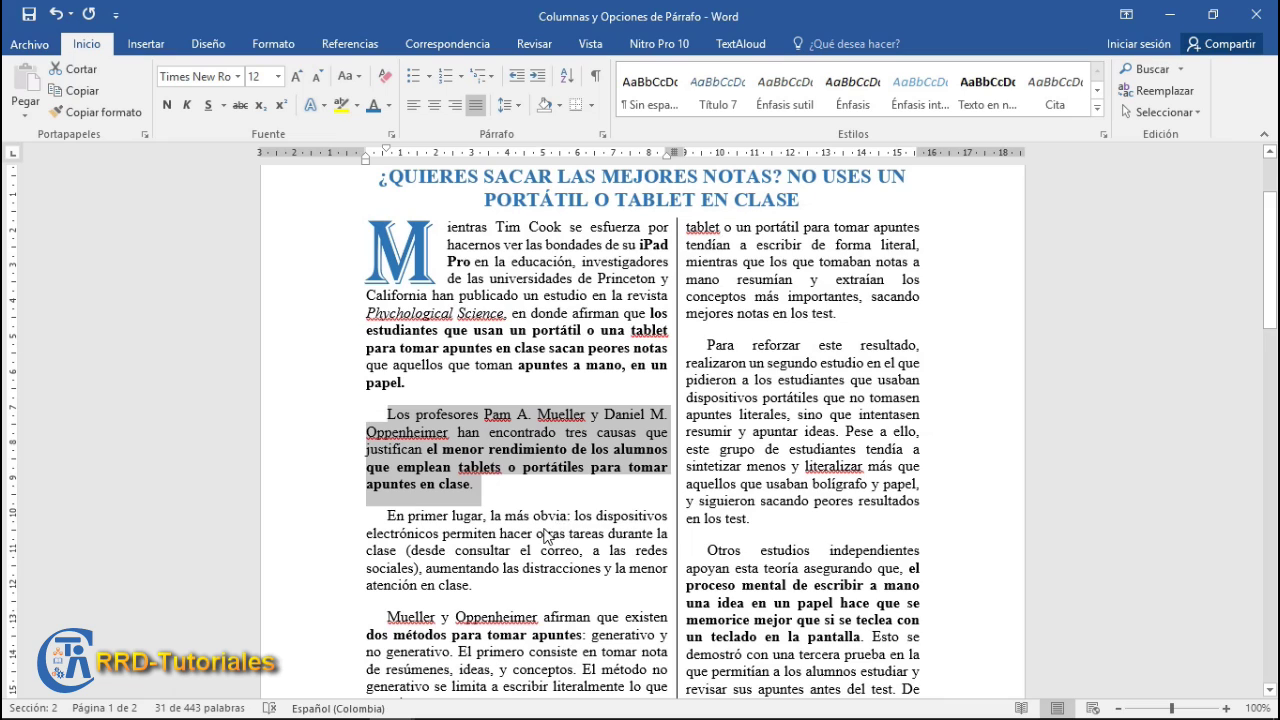
scroll(546, 537, "up", 1)
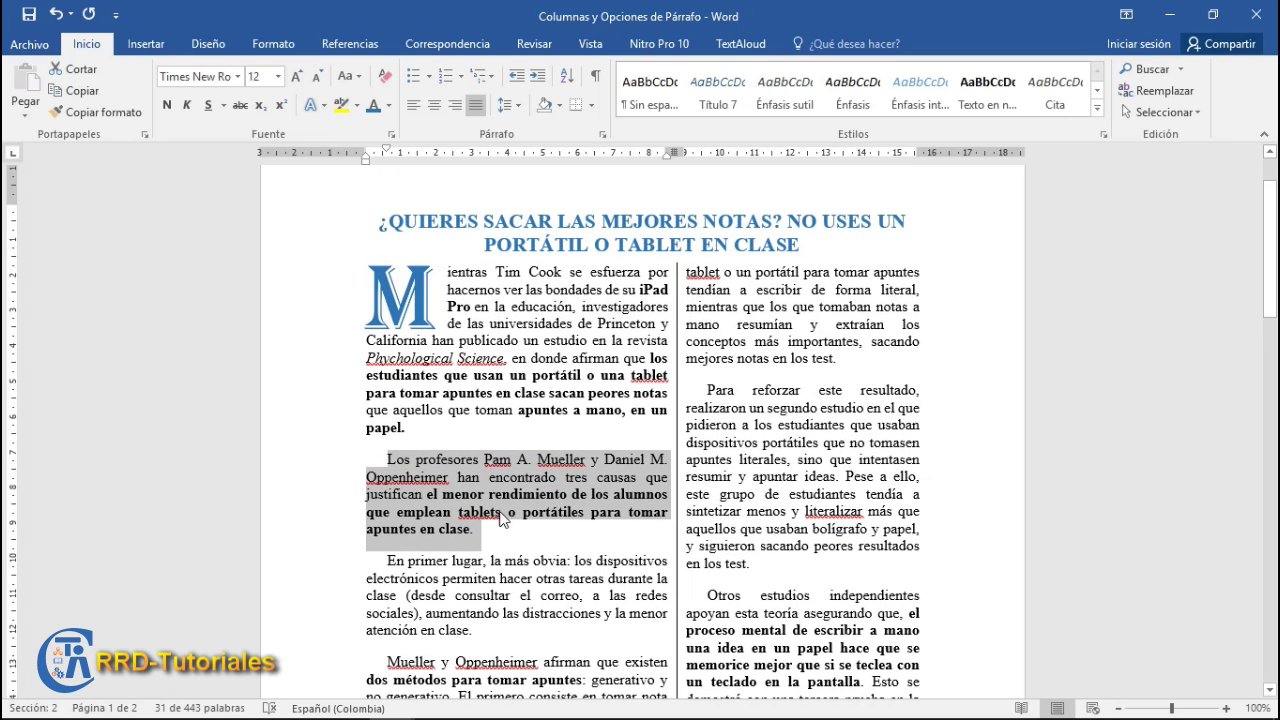
left_click(550, 433)
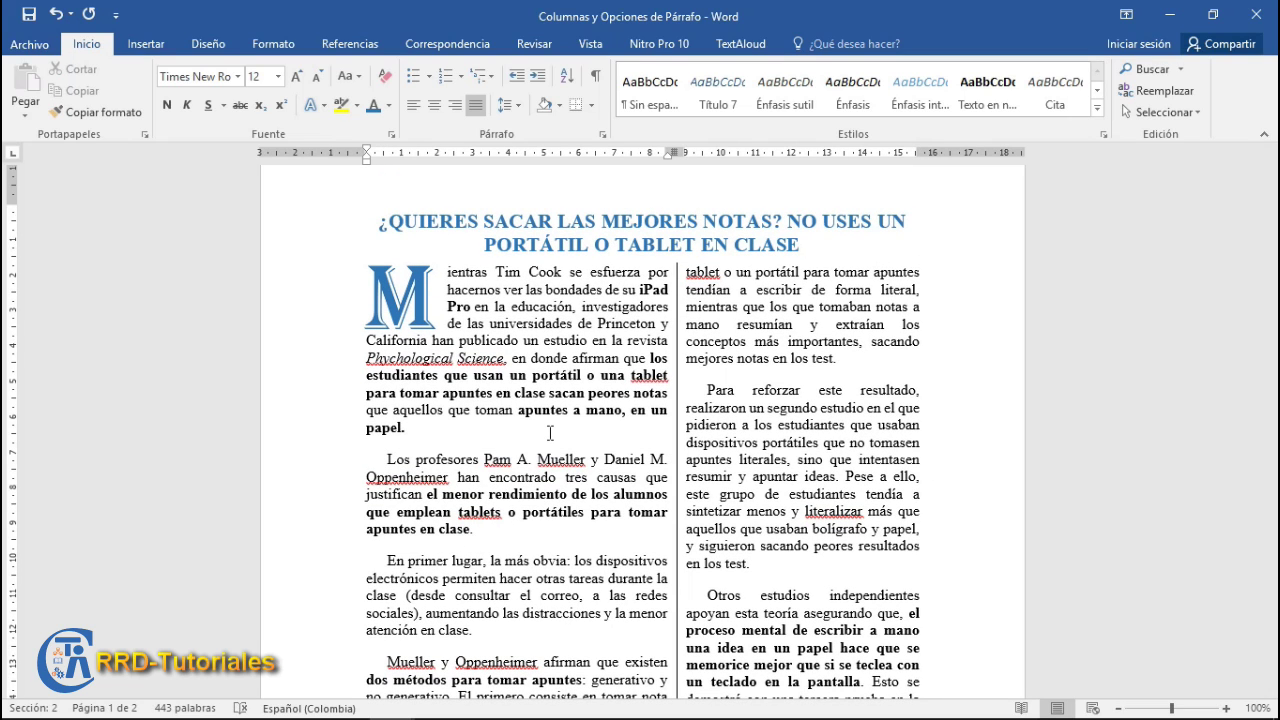